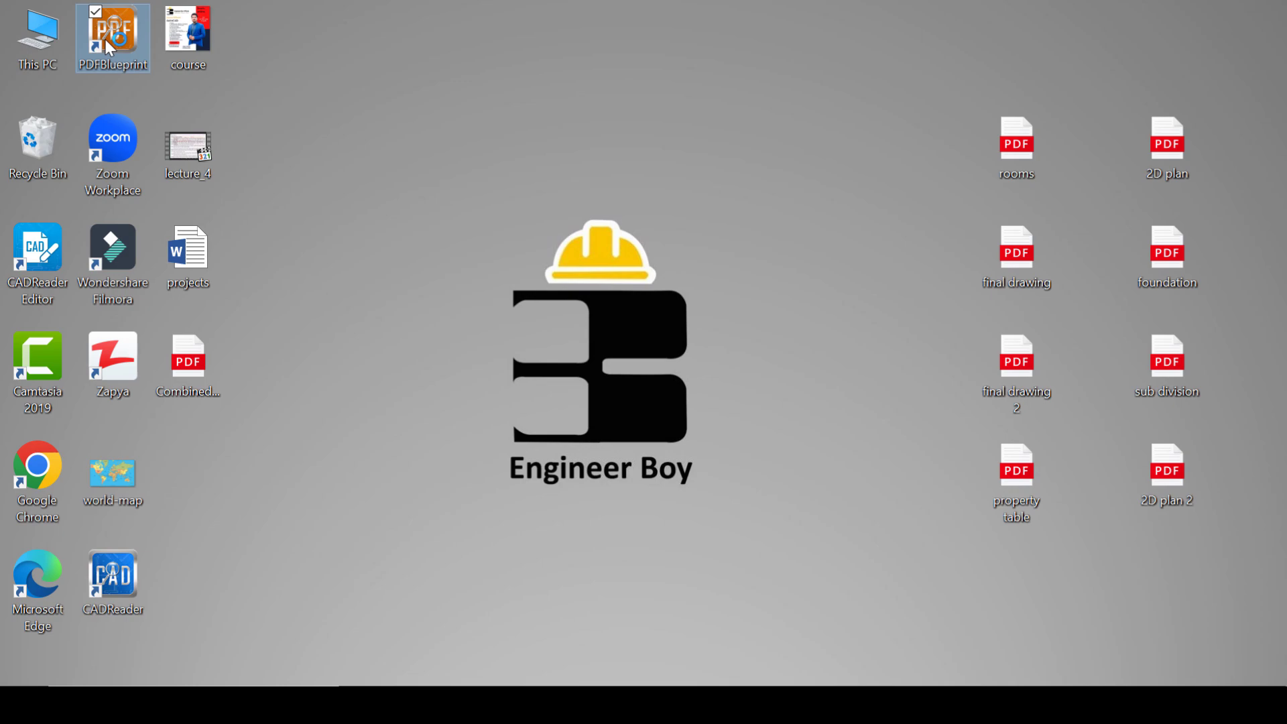
Launch PDFBlueprint and open the CombinedDocument PDF from the Desktop folder
{"action": "double_click", "coordinate": [106, 39]}
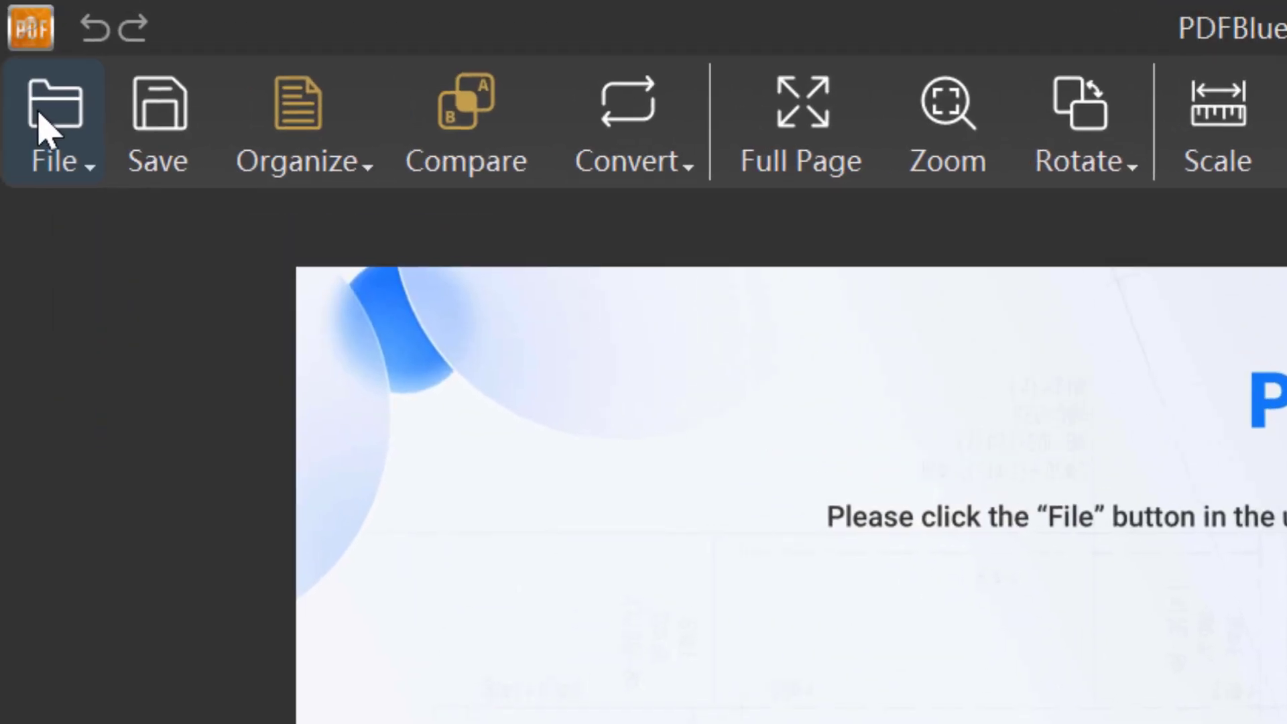
{"action": "left_click", "coordinate": [43, 124]}
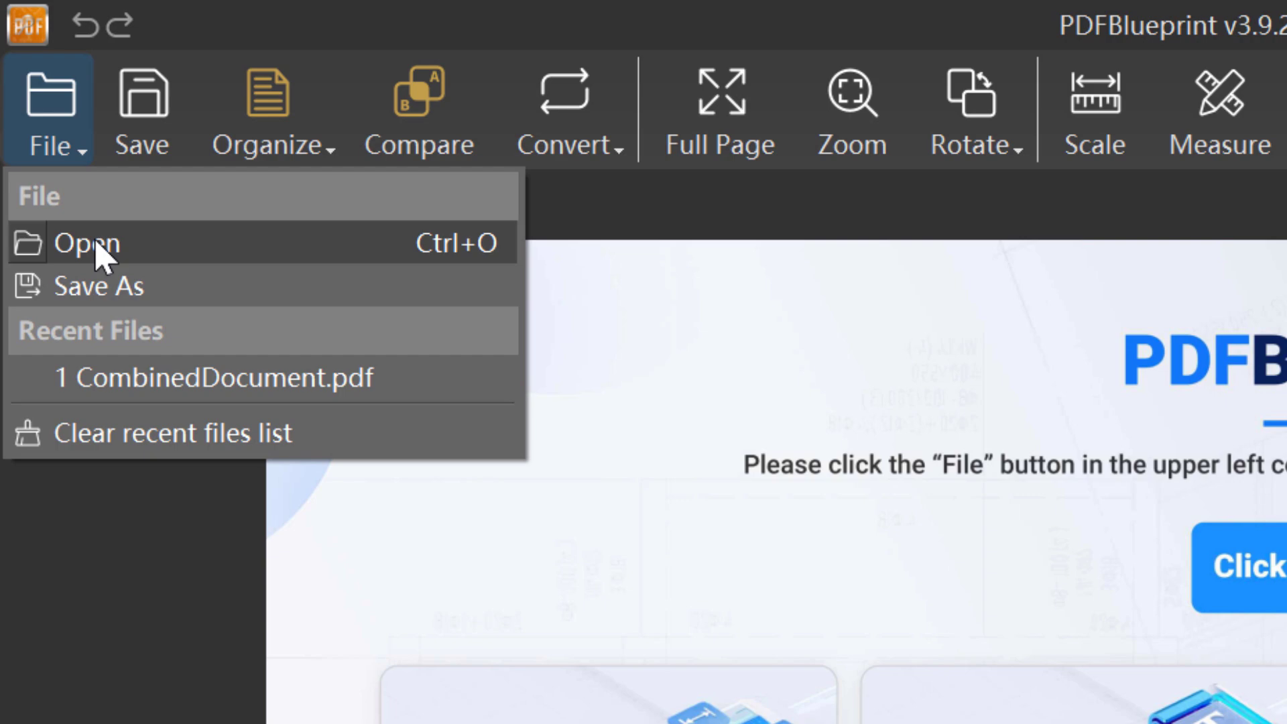
{"action": "left_click", "coordinate": [99, 270]}
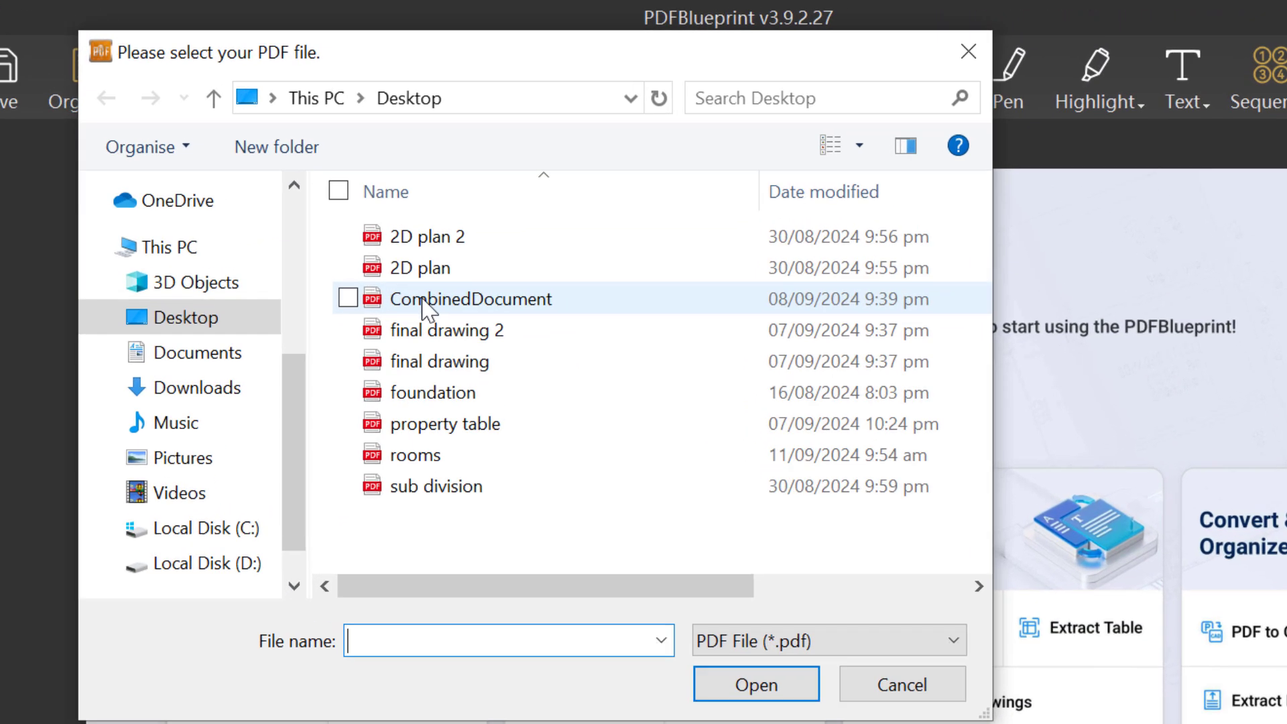
{"action": "left_click", "coordinate": [501, 262]}
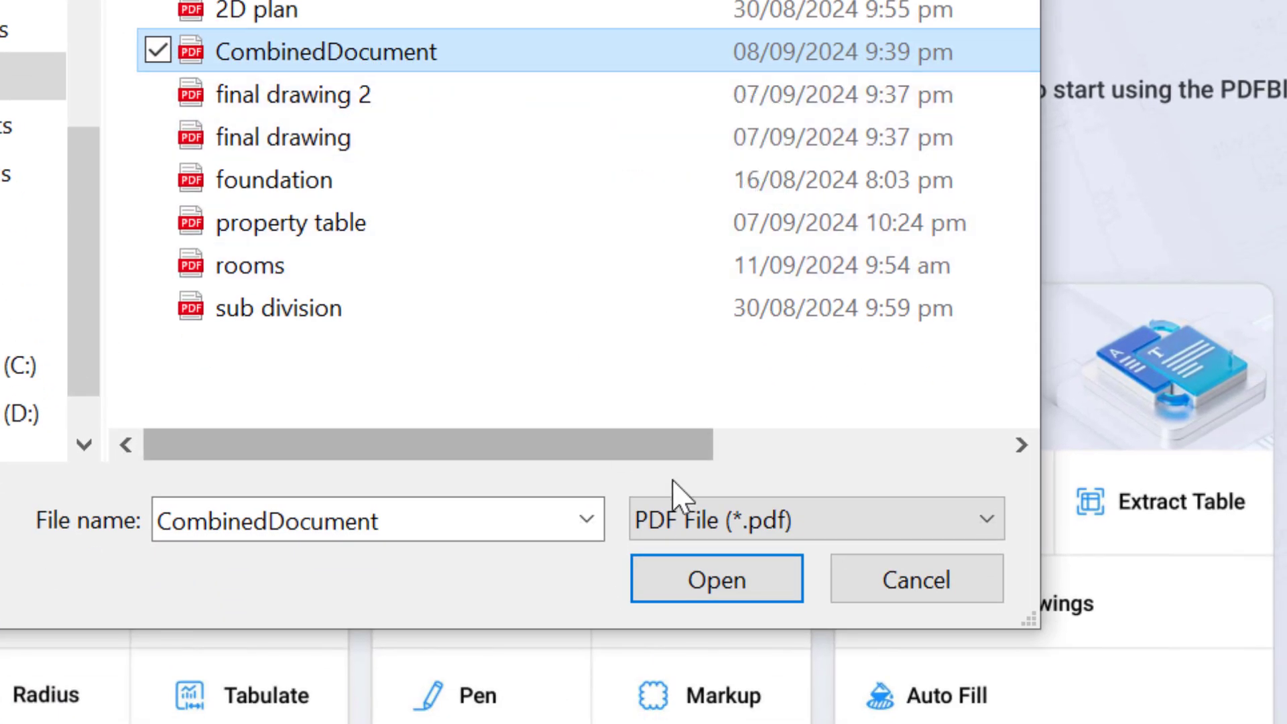
{"action": "left_click", "coordinate": [716, 581]}
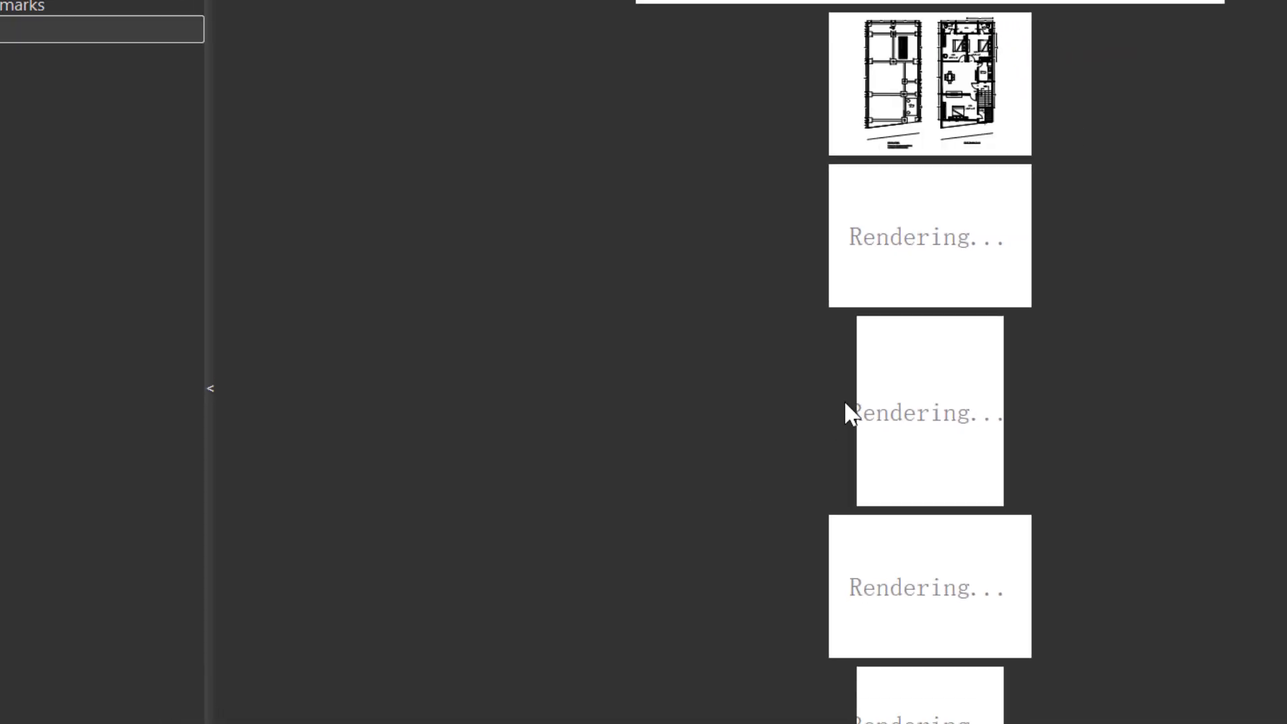
Calibrate the scale of page 4 by tracing the kitchen's width along its W1 window wall and setting its actual length to 7
{"action": "scroll", "coordinate": [805, 339], "scroll_direction": "down", "scroll_amount": 10}
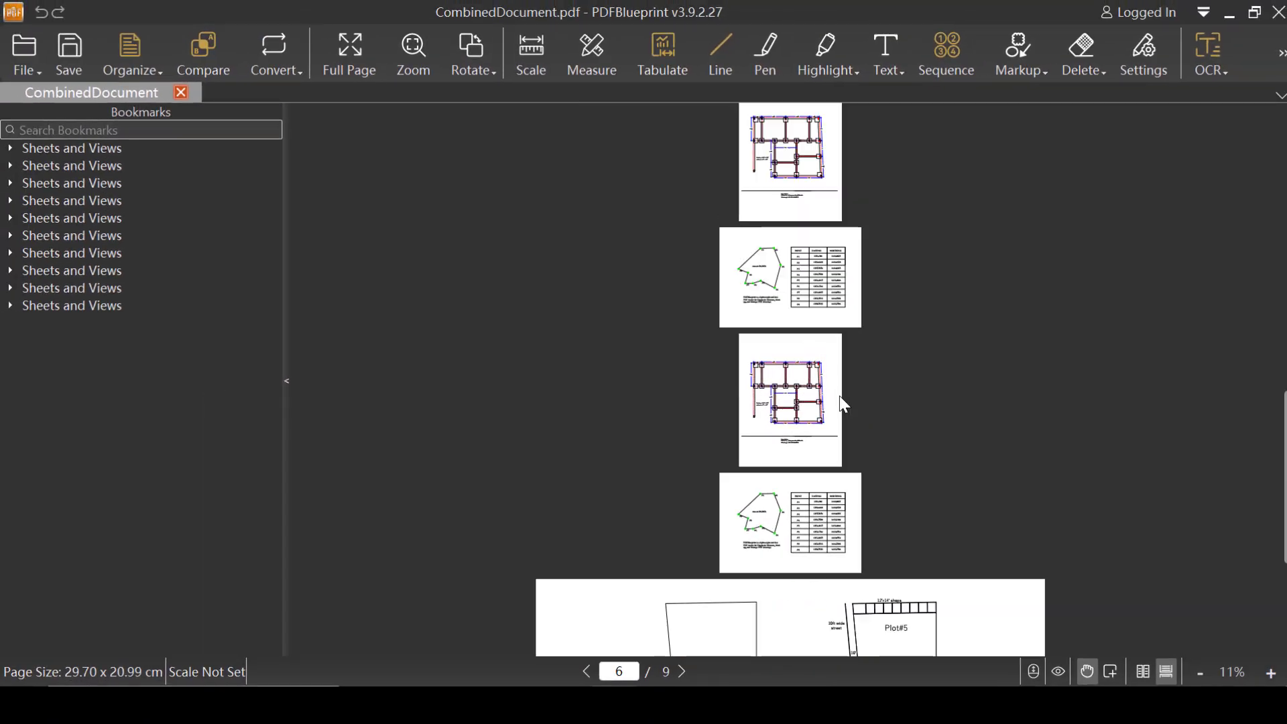
{"action": "scroll", "coordinate": [859, 427], "scroll_direction": "up", "scroll_amount": 15}
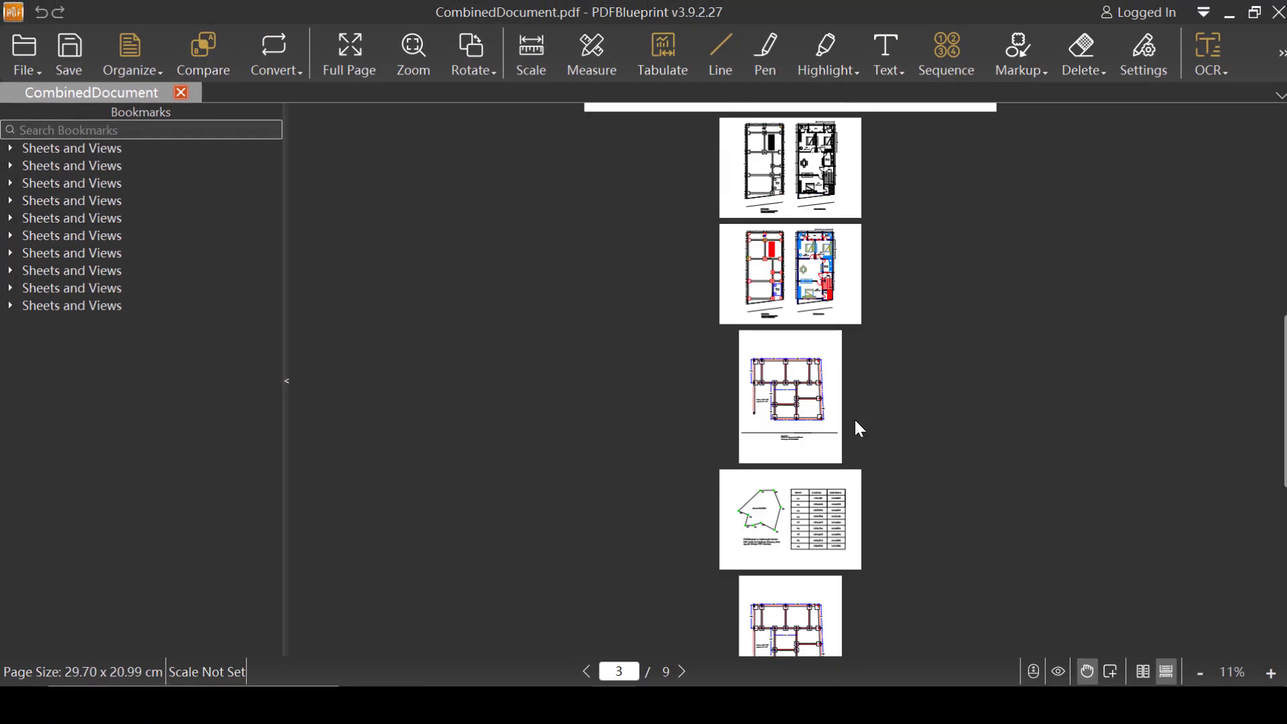
{"action": "key", "text": "z"}
{"action": "scroll", "coordinate": [846, 416], "scroll_direction": "up", "scroll_amount": 6}
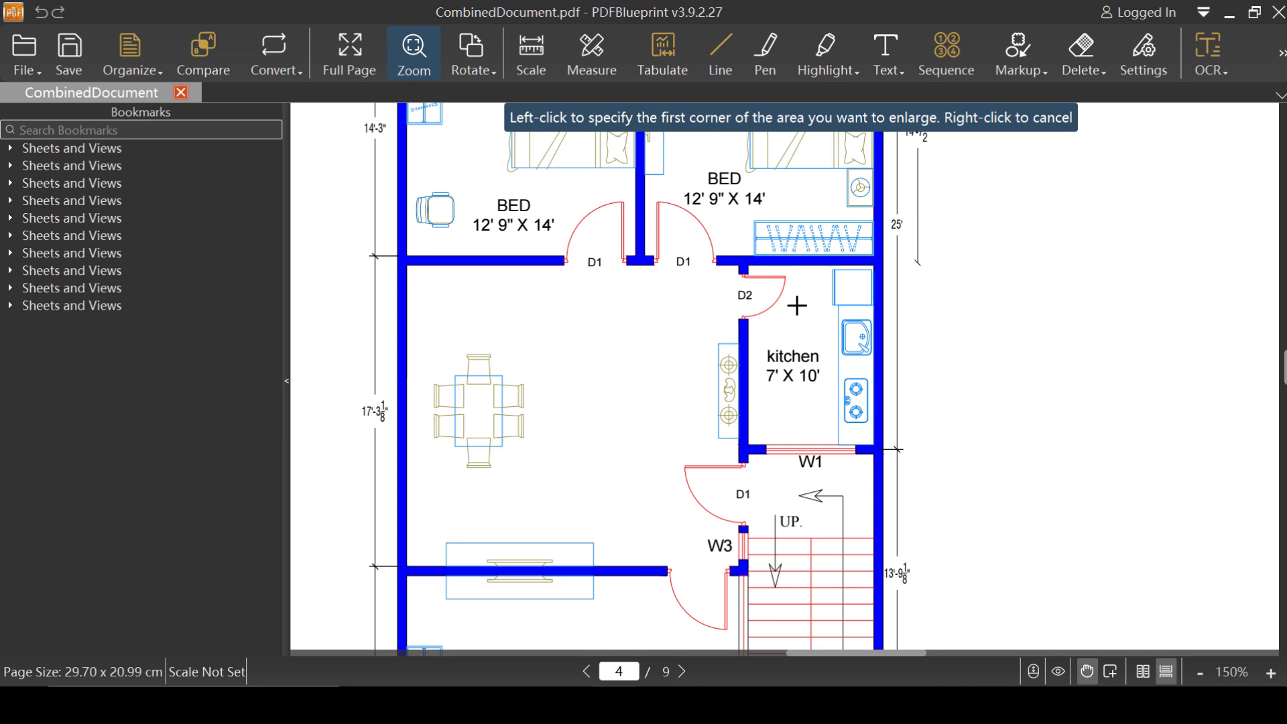
{"action": "left_click", "coordinate": [580, 67]}
{"action": "left_click", "coordinate": [341, 187]}
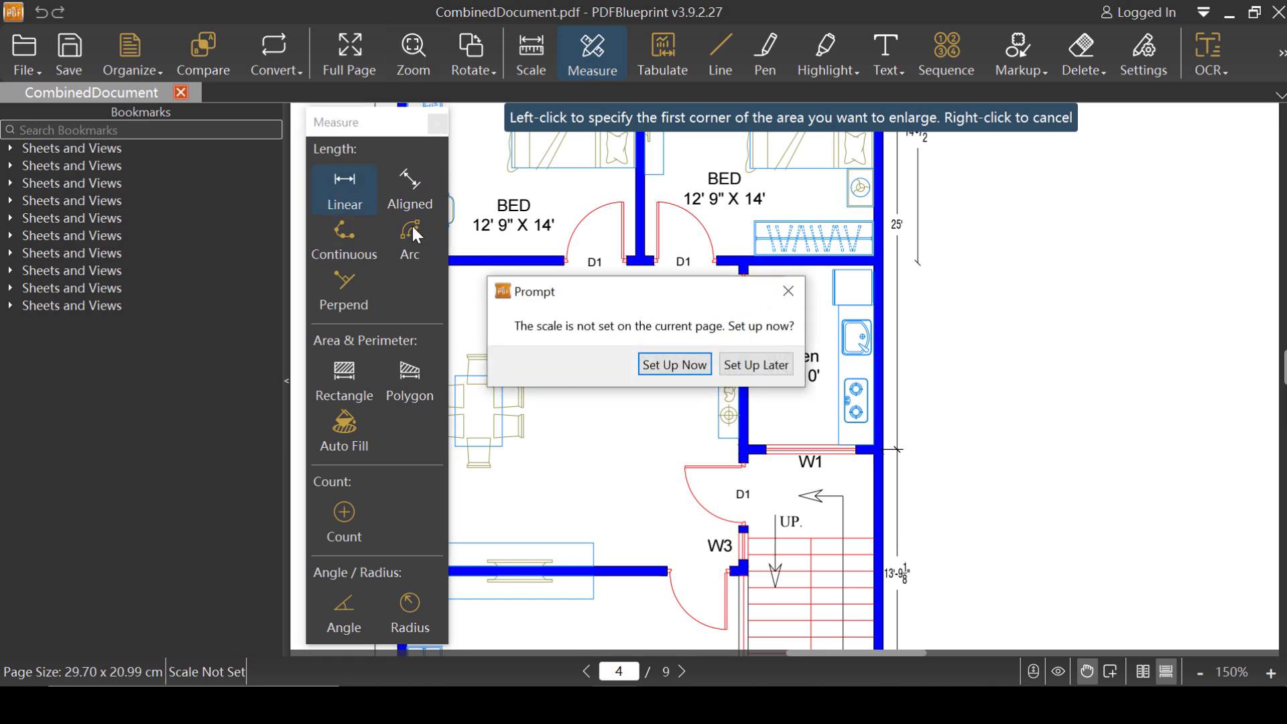
{"action": "left_click_drag", "start_coordinate": [536, 292], "coordinate": [431, 235]}
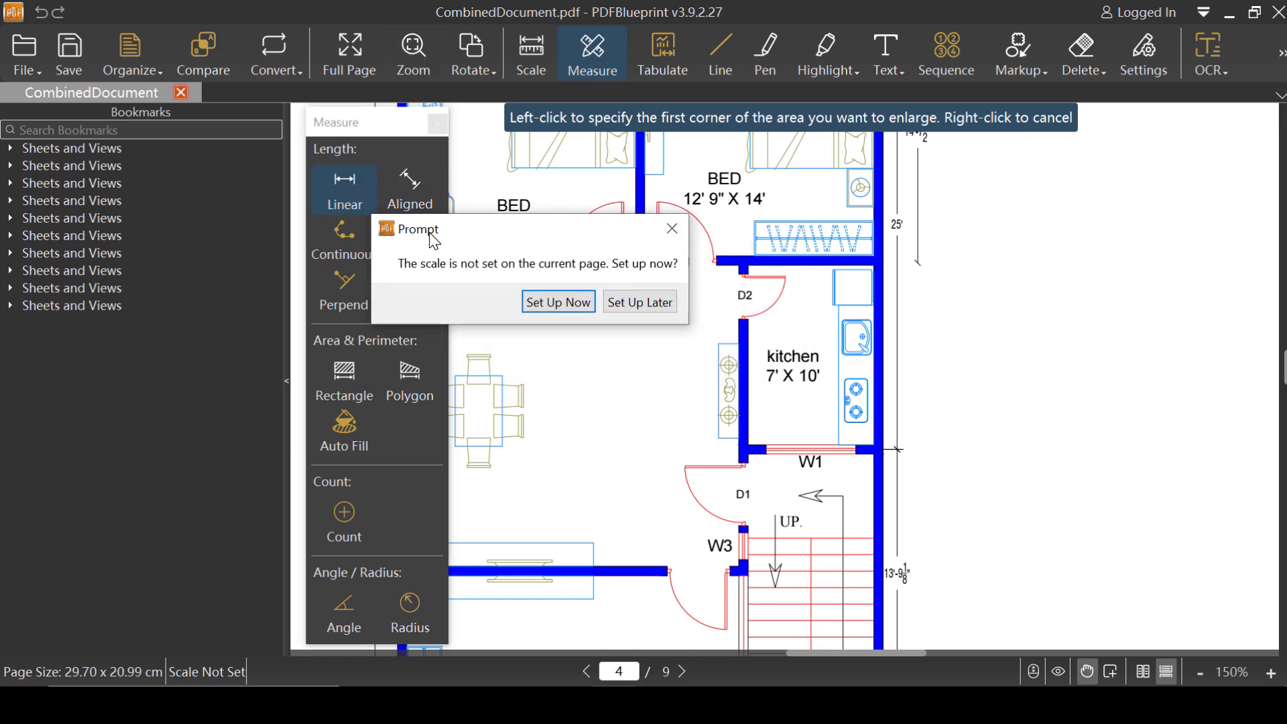
{"action": "left_click", "coordinate": [573, 305]}
{"action": "left_click", "coordinate": [870, 446]}
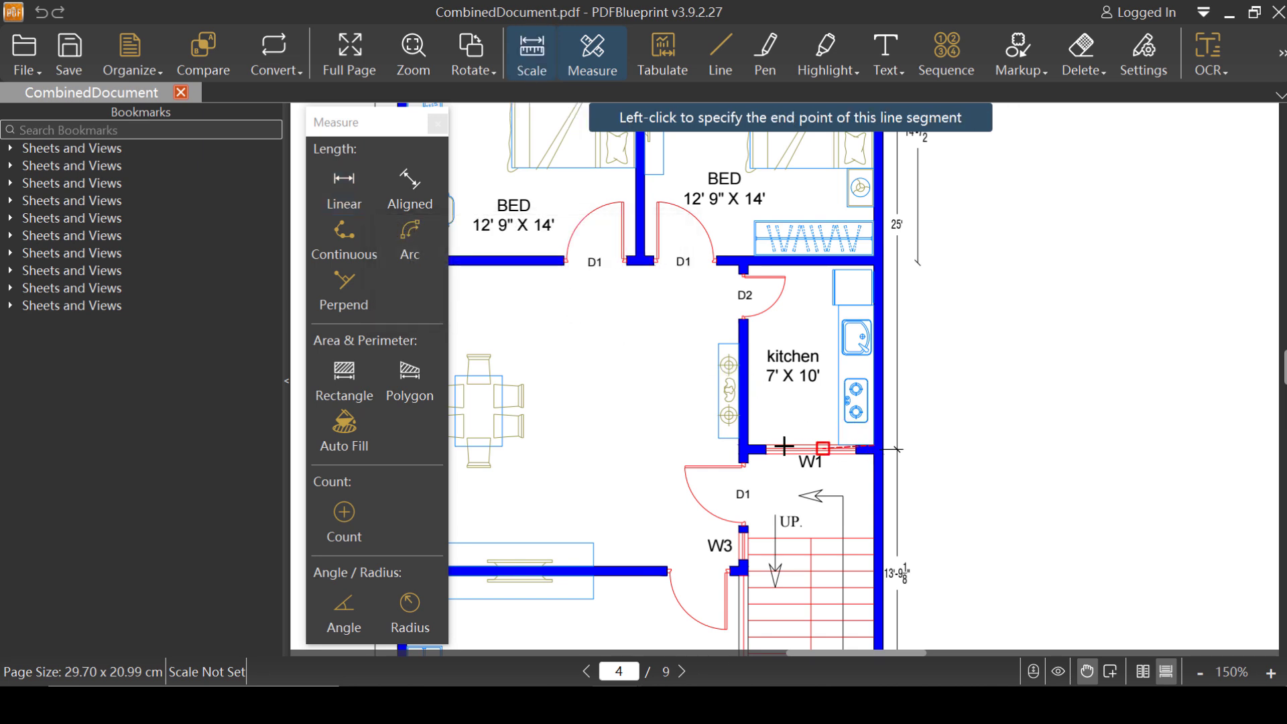
{"action": "left_click", "coordinate": [748, 445]}
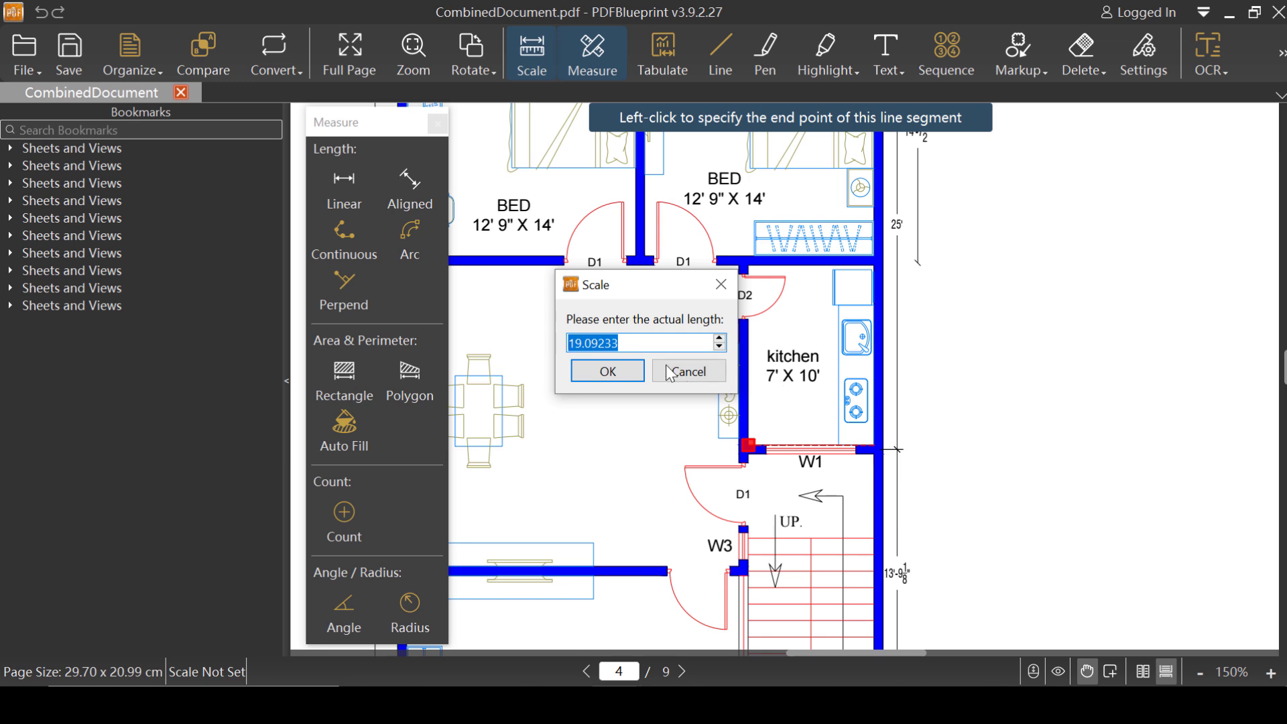
{"action": "type", "text": "7"}
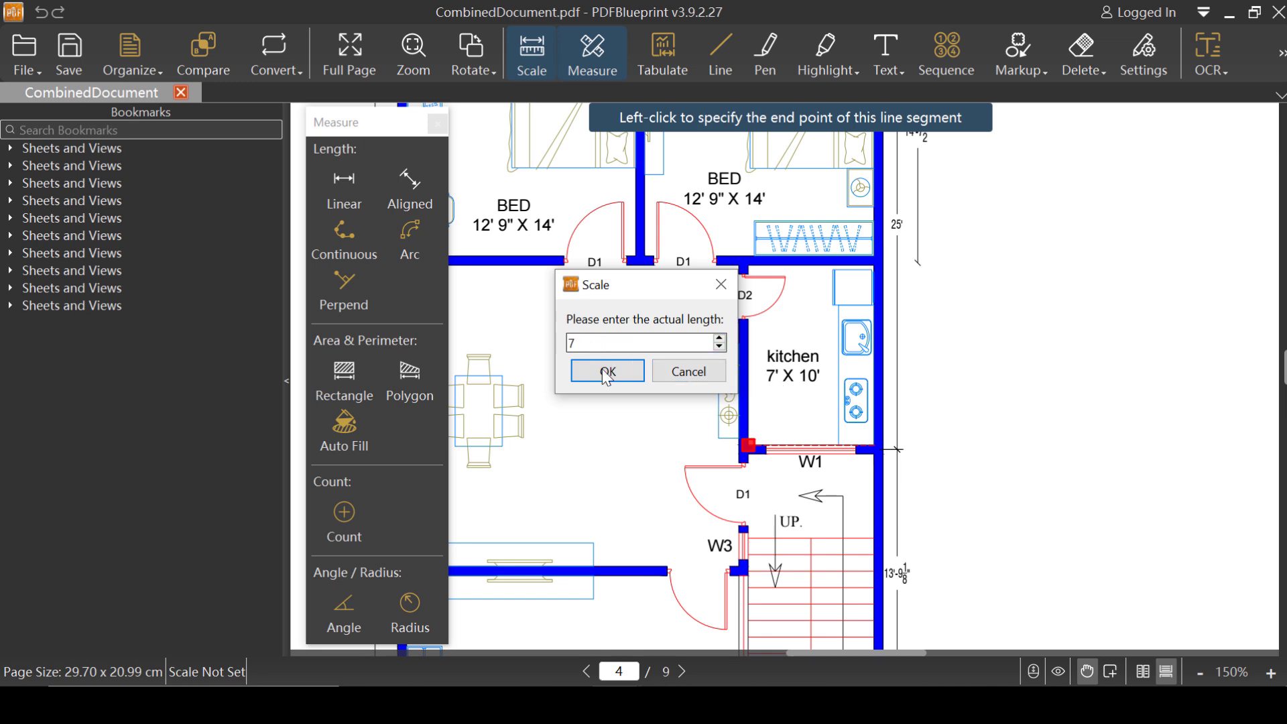
{"action": "left_click", "coordinate": [609, 374]}
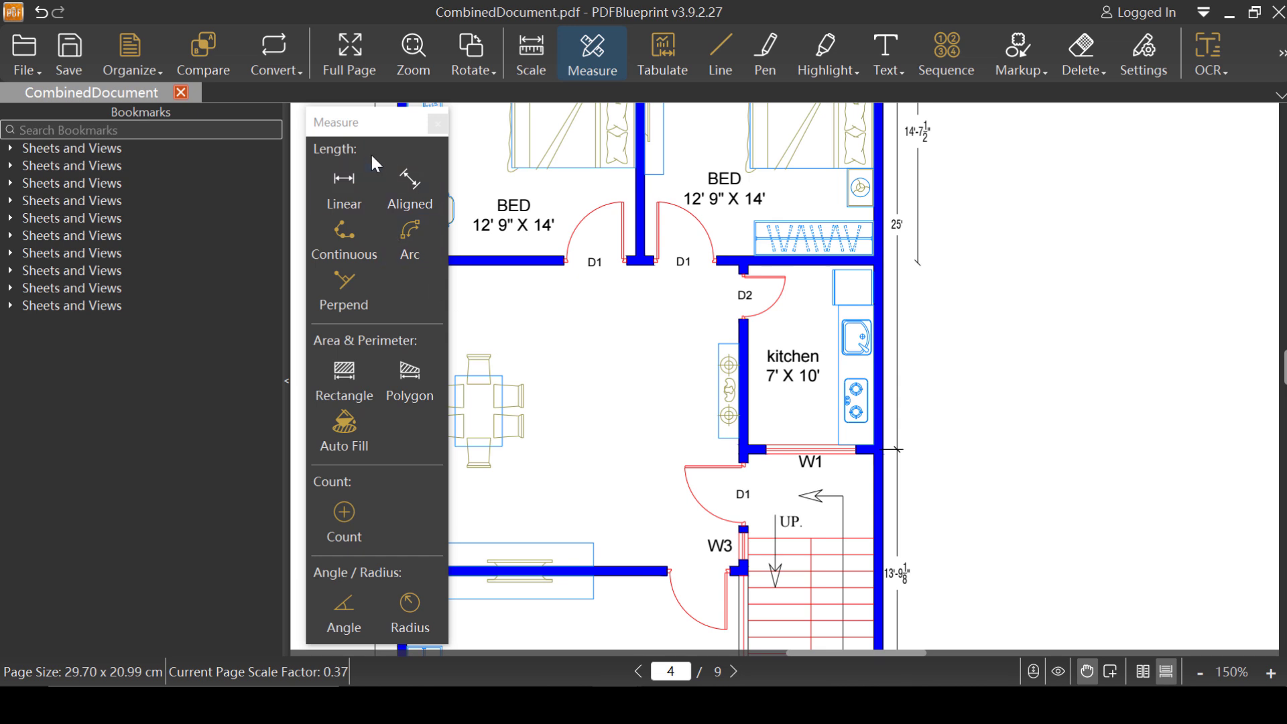
Add a linear measurement of the kitchen's width along the W1 window wall, with the dimension line inside the room
{"action": "left_click", "coordinate": [331, 192]}
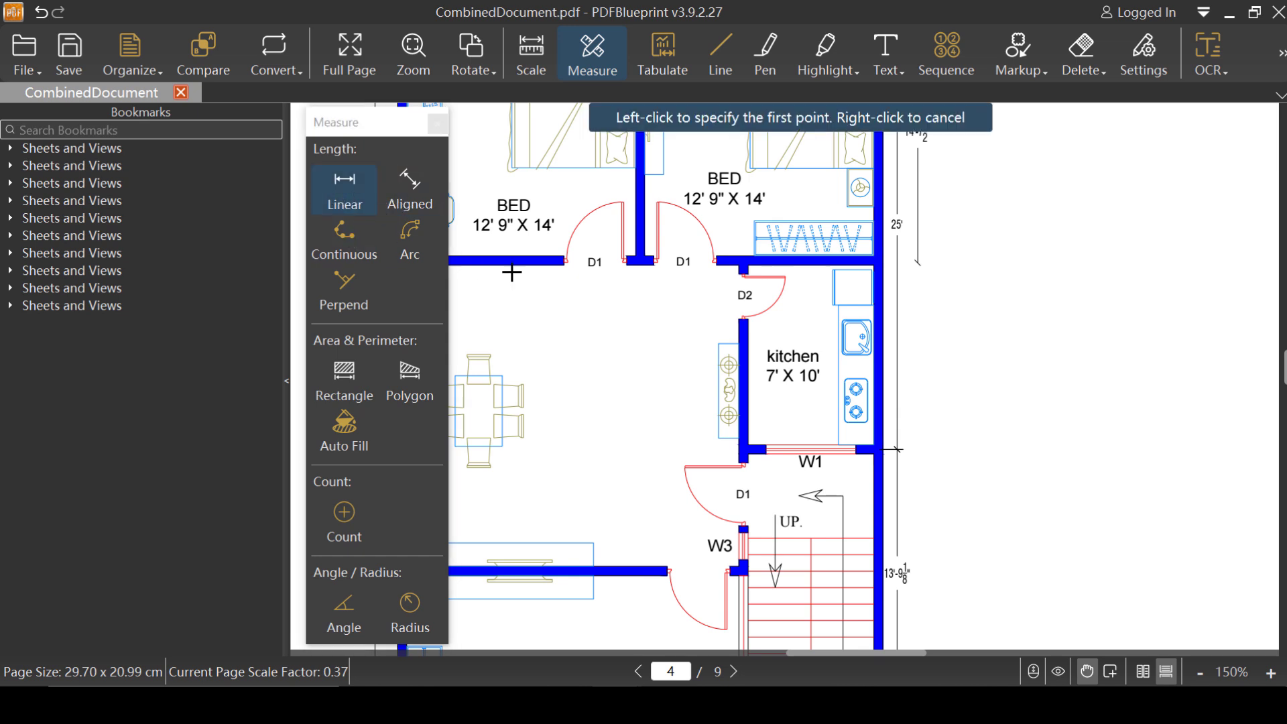
{"action": "left_click", "coordinate": [750, 444]}
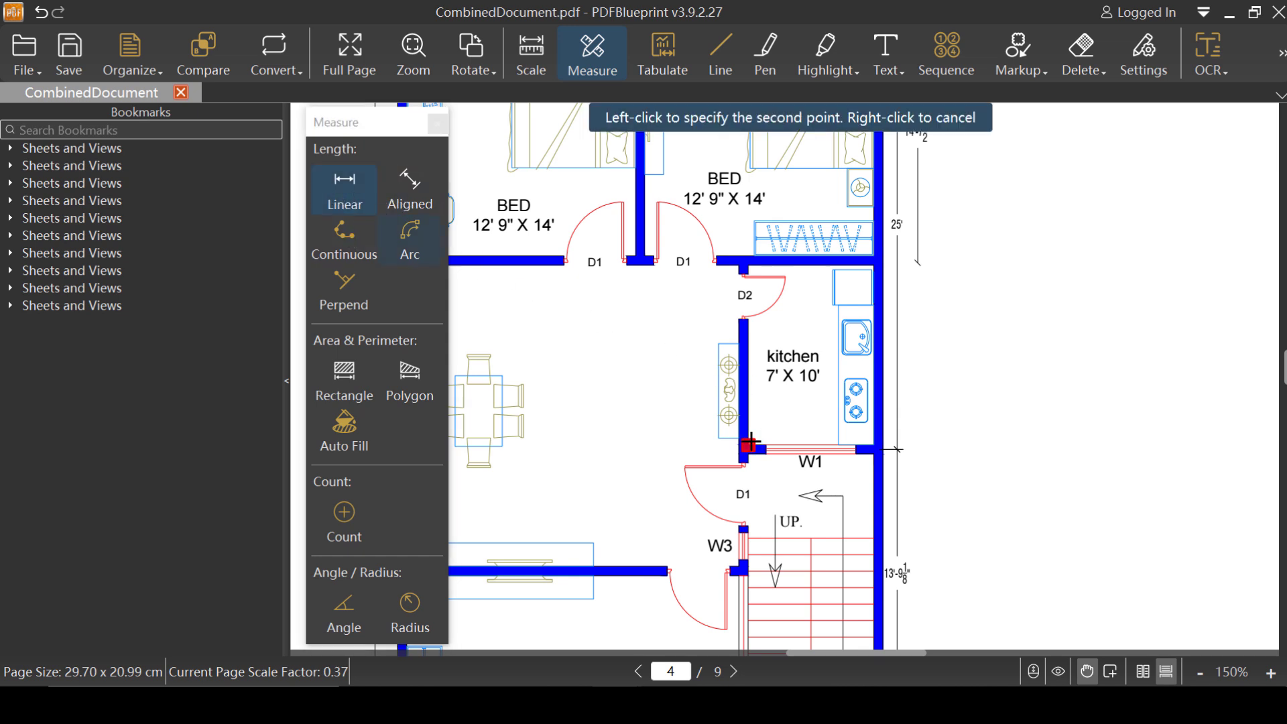
{"action": "left_click", "coordinate": [875, 445]}
{"action": "left_click", "coordinate": [833, 423]}
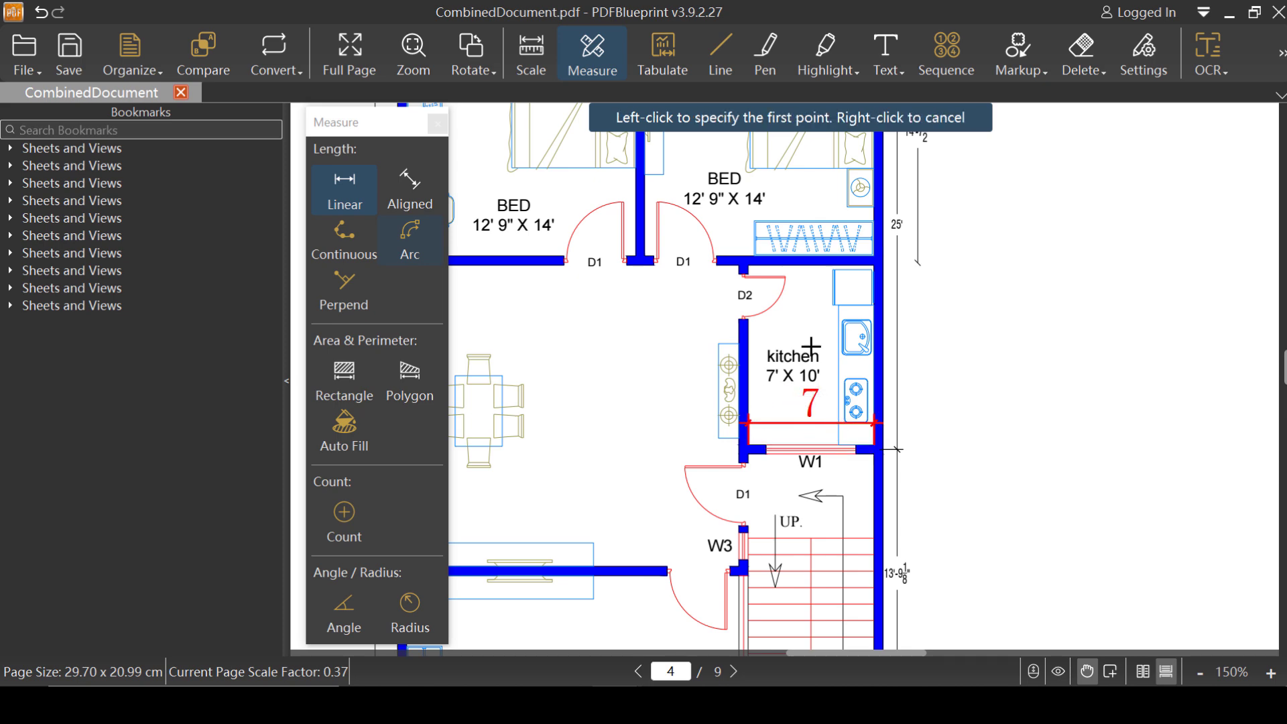
Add a continuous length measurement along the outer walls below the bath and the 18' 6" X 13' bedroom, with its label below the plan
{"action": "scroll", "coordinate": [785, 244], "scroll_direction": "down", "scroll_amount": 4}
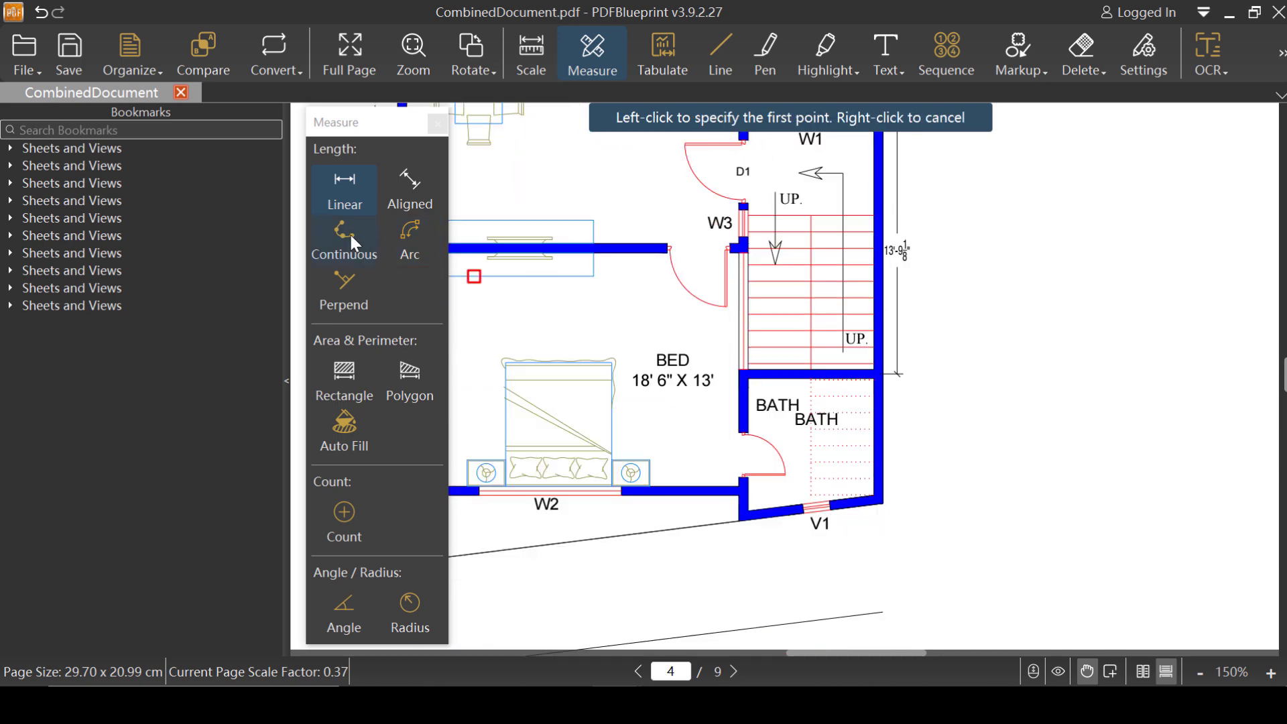
{"action": "left_click_drag", "start_coordinate": [364, 126], "coordinate": [138, 126]}
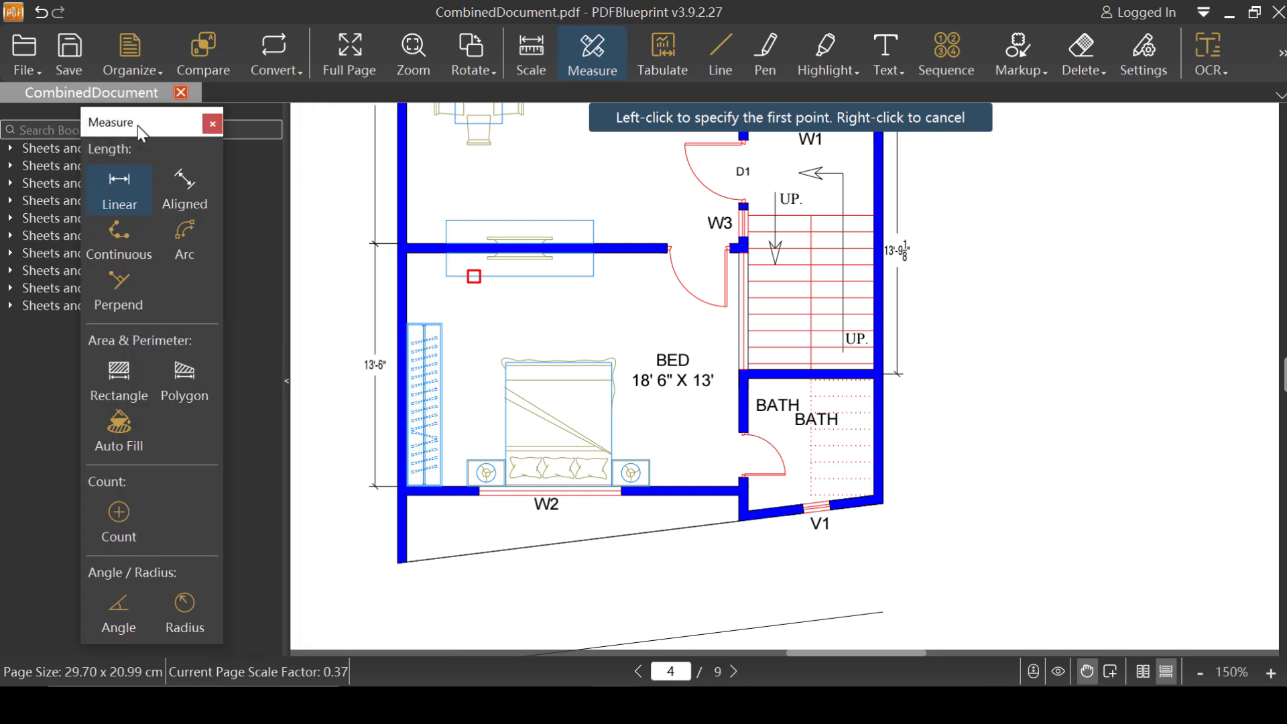
{"action": "left_click", "coordinate": [122, 249]}
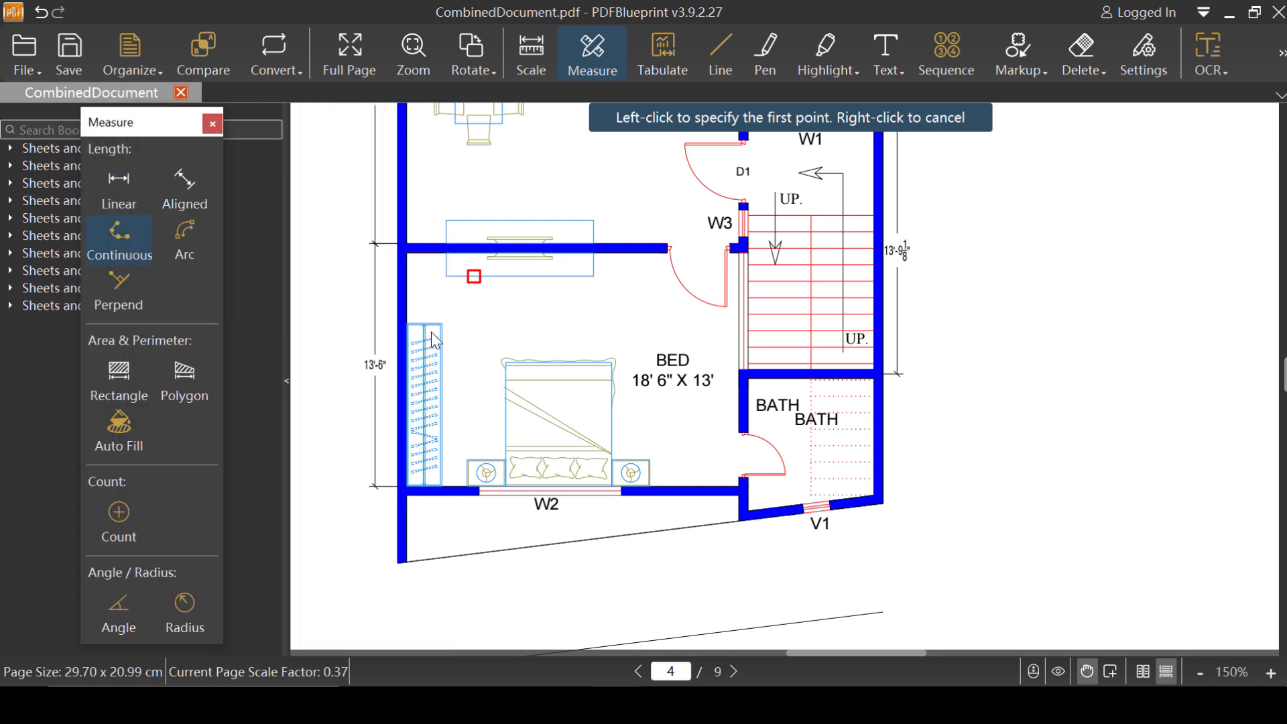
{"action": "left_click", "coordinate": [884, 503]}
{"action": "left_click", "coordinate": [740, 520]}
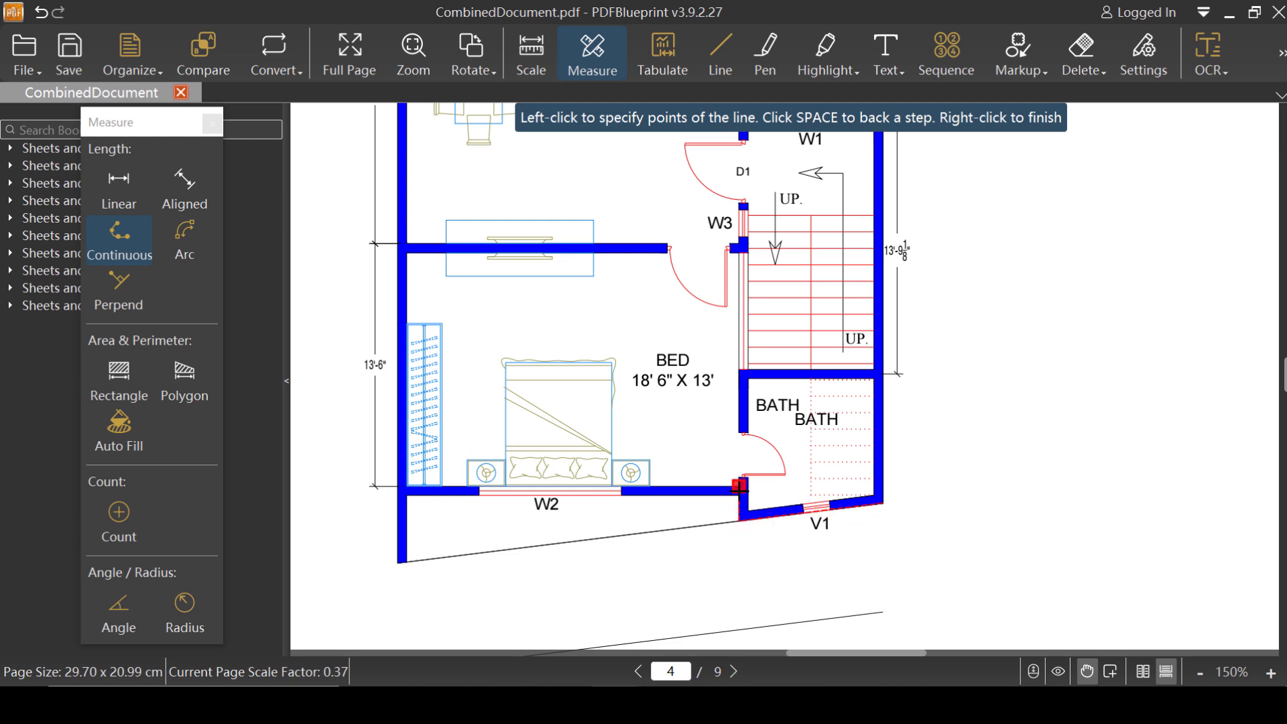
{"action": "left_click", "coordinate": [739, 495]}
{"action": "left_click", "coordinate": [406, 495]}
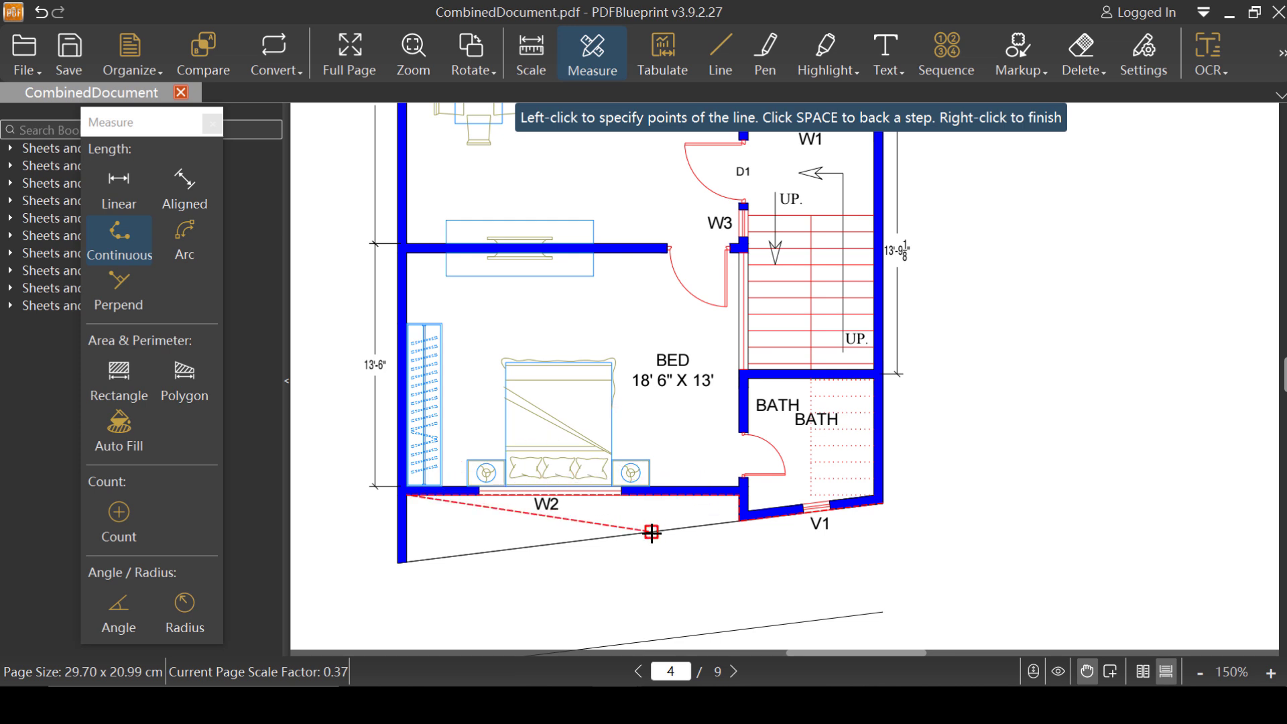
{"action": "right_click", "coordinate": [573, 537]}
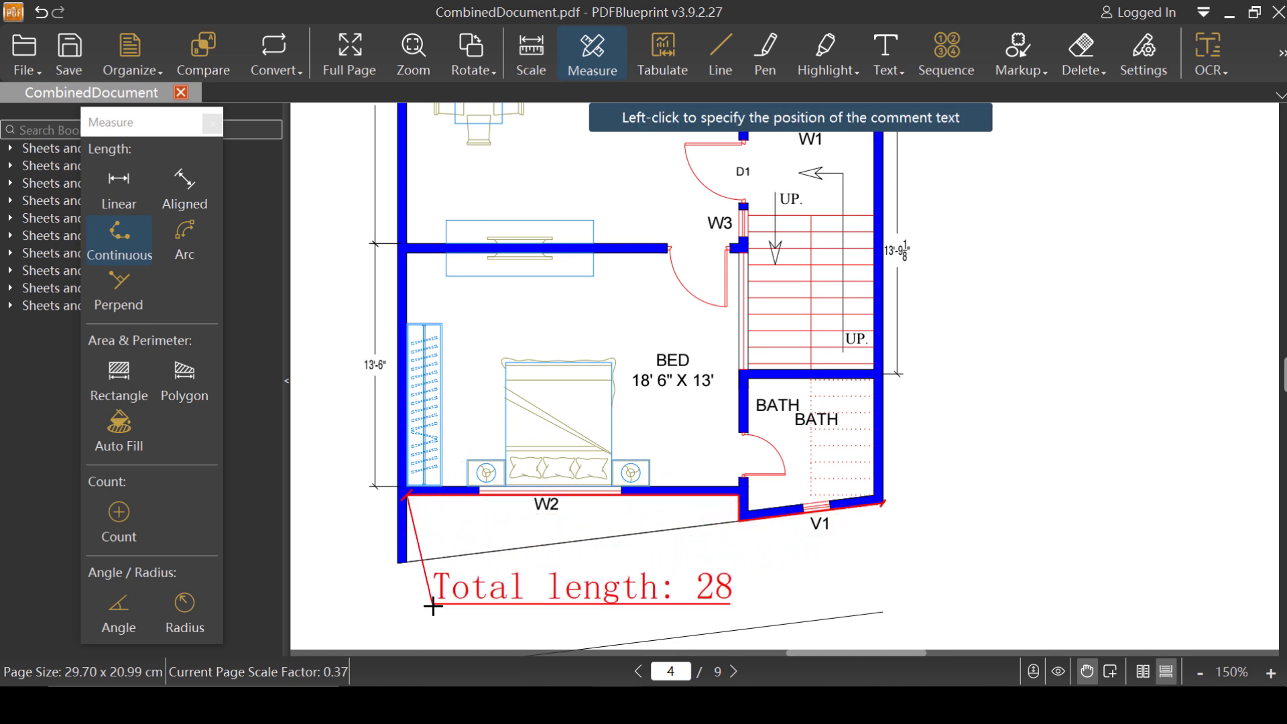
{"action": "left_click", "coordinate": [439, 598]}
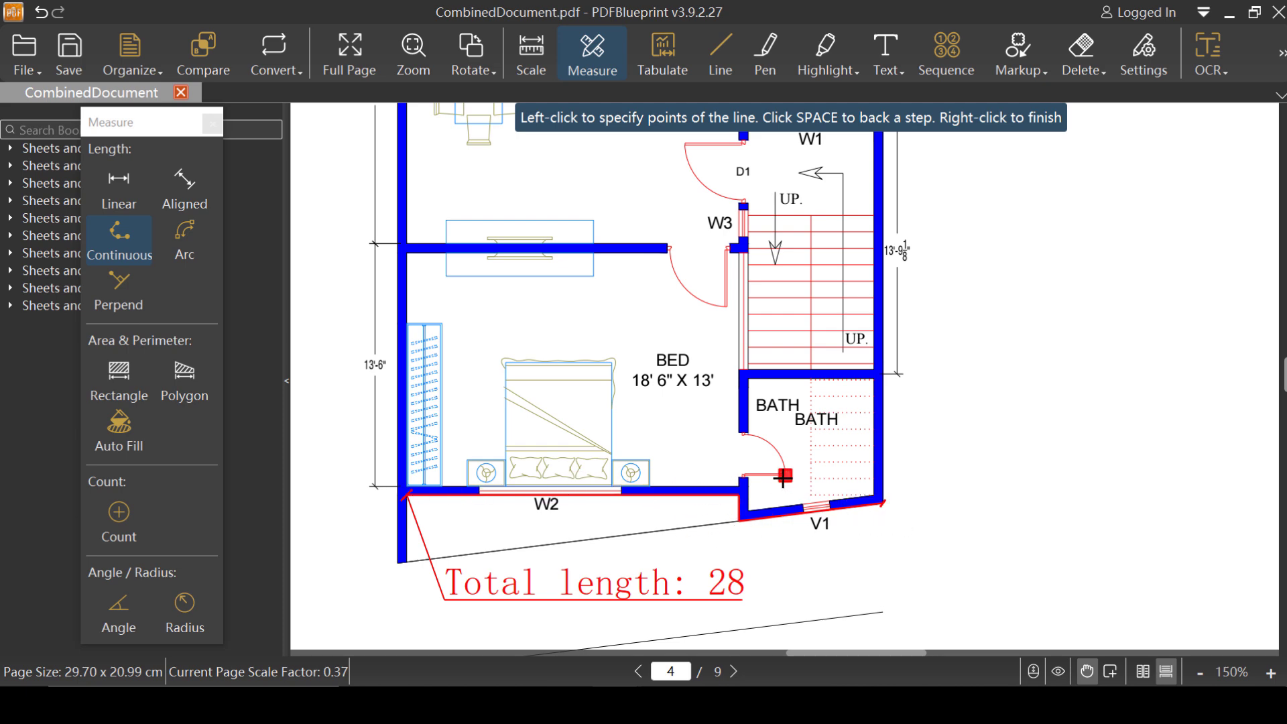
Add a continuous length measurement along the side and lower walls of the OTS area, with its label above the plan
{"action": "scroll", "coordinate": [778, 473], "scroll_direction": "up", "scroll_amount": 10}
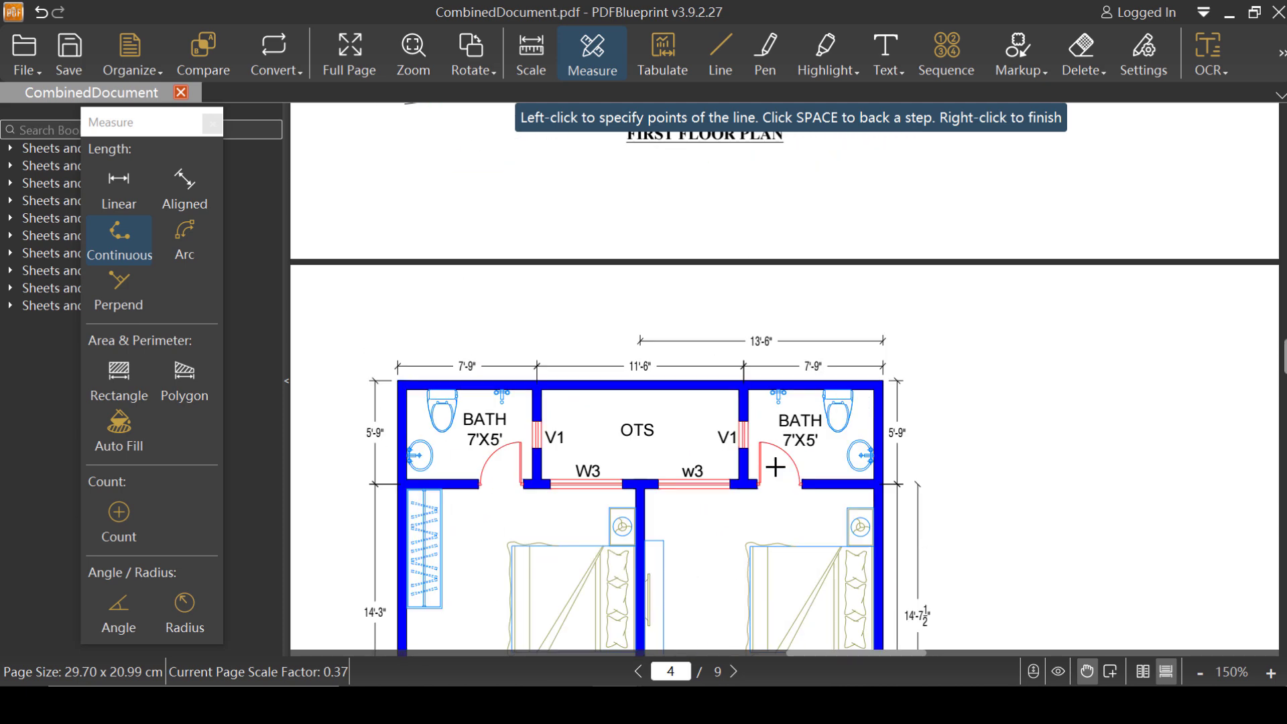
{"action": "left_click", "coordinate": [541, 390]}
{"action": "left_click", "coordinate": [542, 478]}
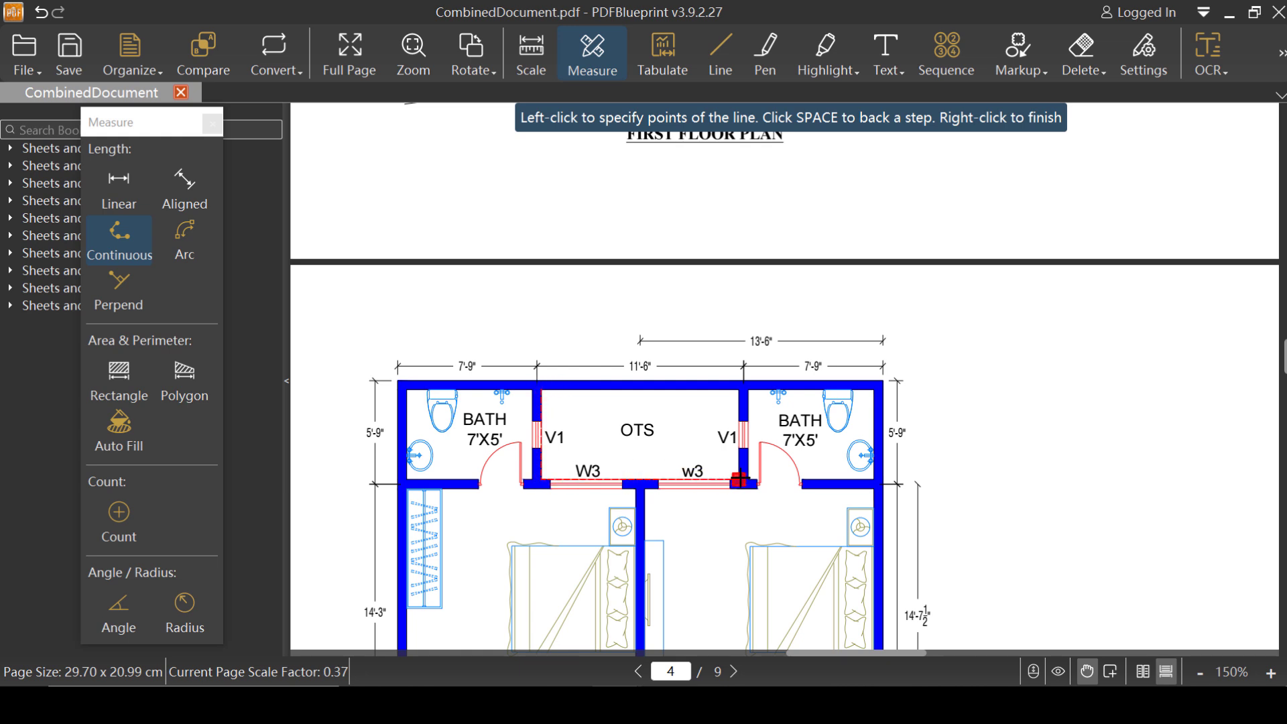
{"action": "left_click", "coordinate": [738, 479]}
{"action": "left_click", "coordinate": [738, 390]}
{"action": "right_click", "coordinate": [707, 399]}
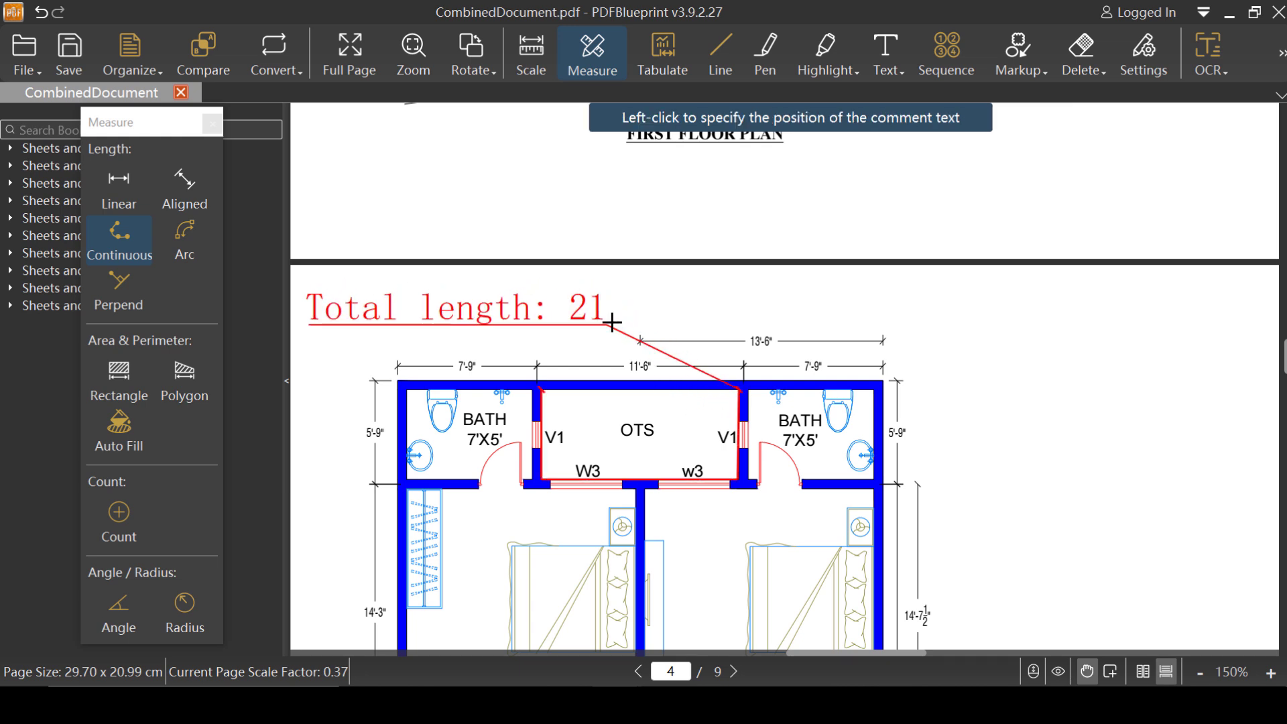
{"action": "left_click", "coordinate": [639, 310]}
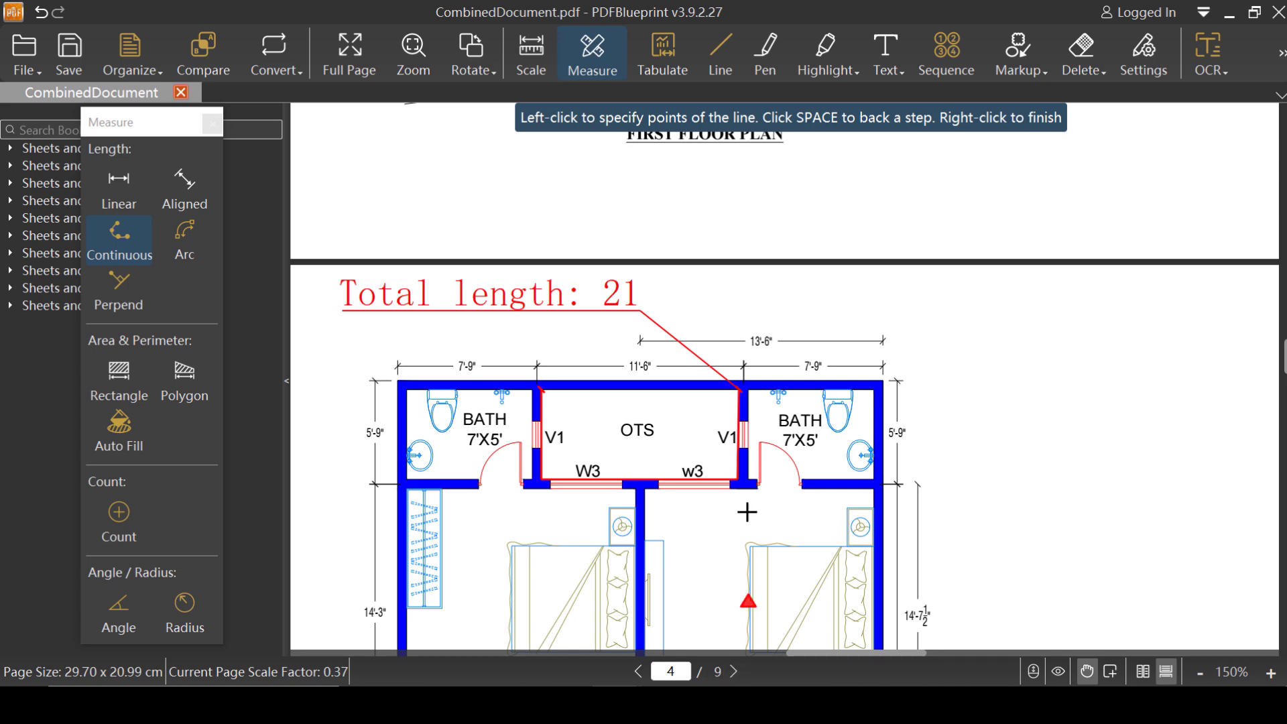
Calibrate the scale of page 3 by tracing the kitchen's width along its W1 window wall and setting its actual length to 7
{"action": "scroll", "coordinate": [741, 436], "scroll_direction": "up", "scroll_amount": 10}
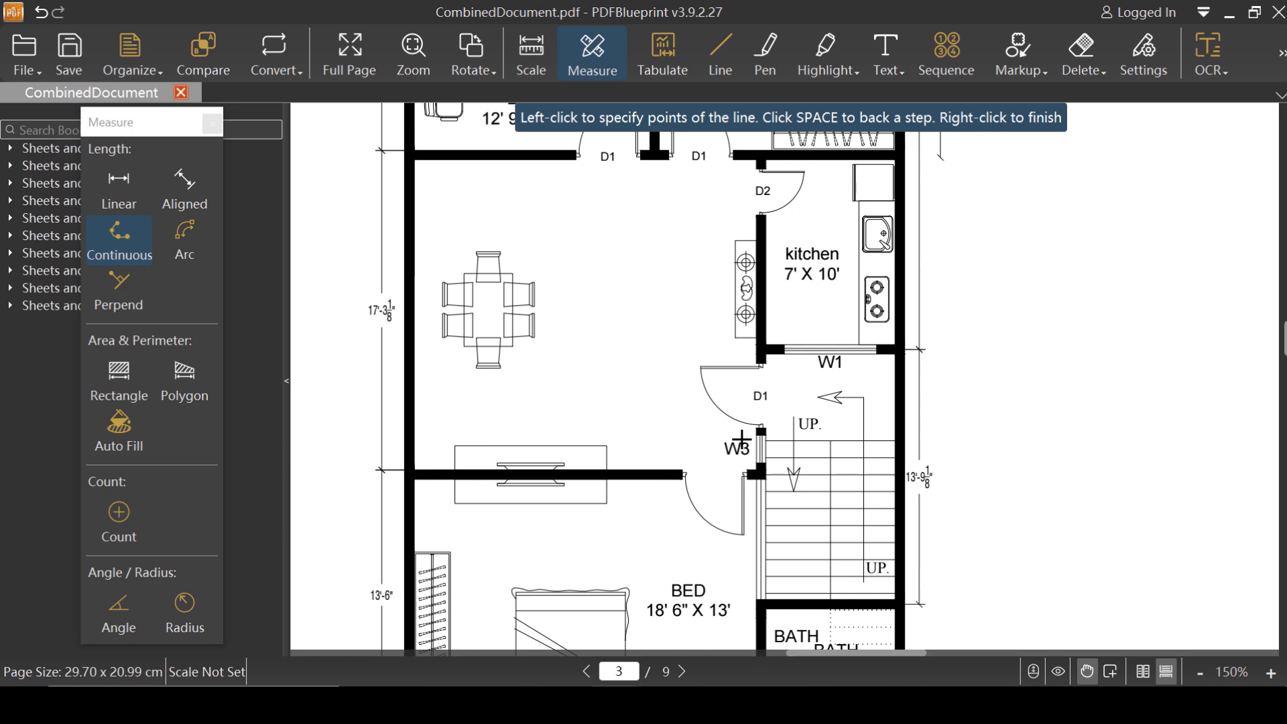
{"action": "scroll", "coordinate": [737, 436], "scroll_direction": "up", "scroll_amount": 2}
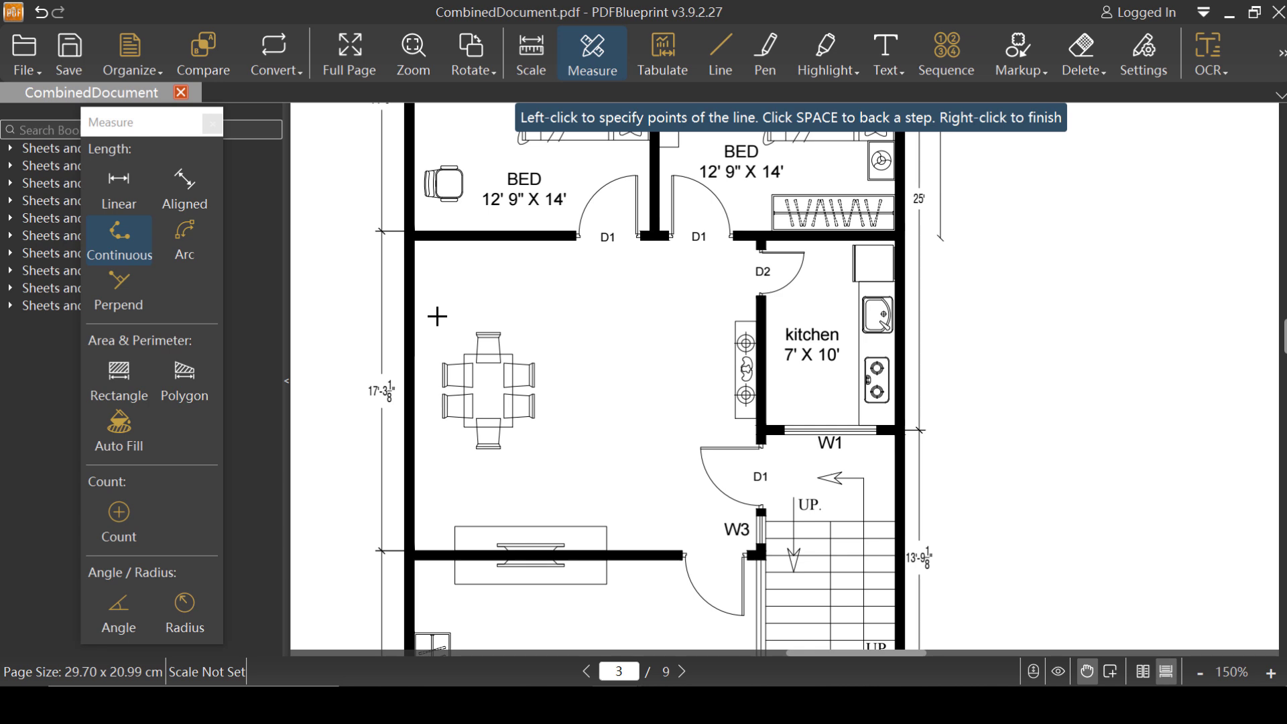
{"action": "left_click", "coordinate": [139, 377]}
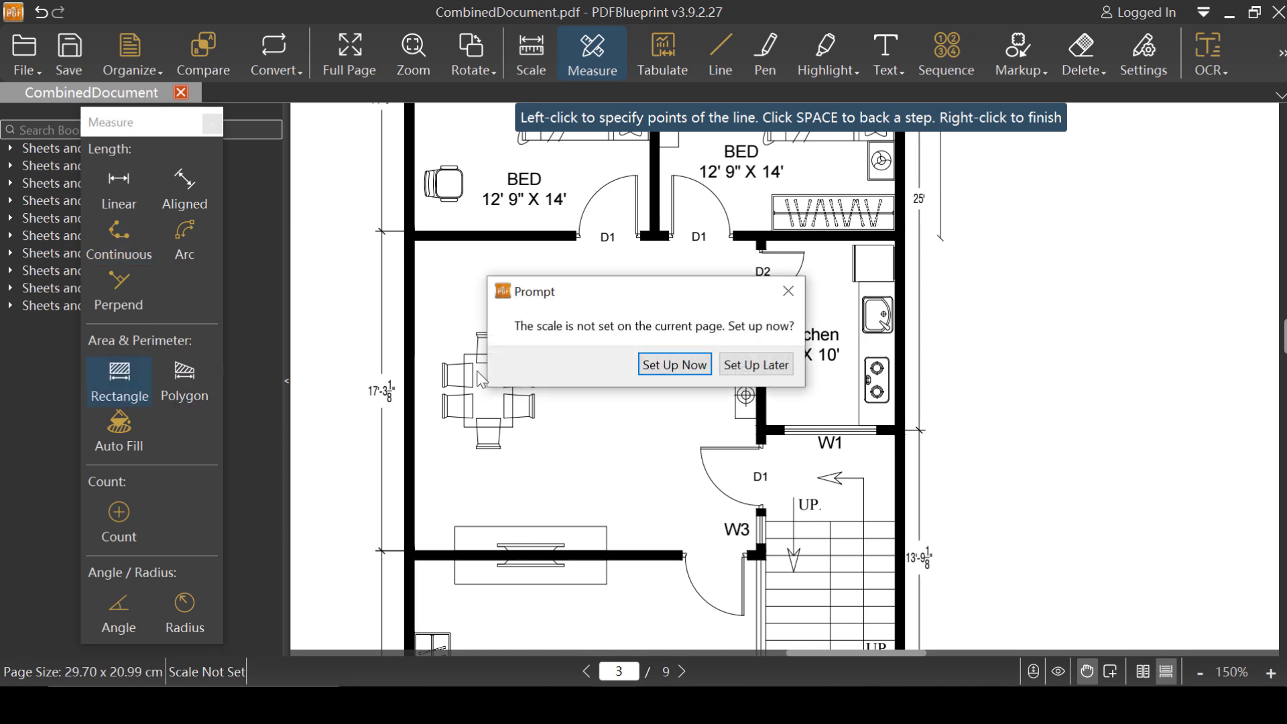
{"action": "left_click", "coordinate": [674, 366]}
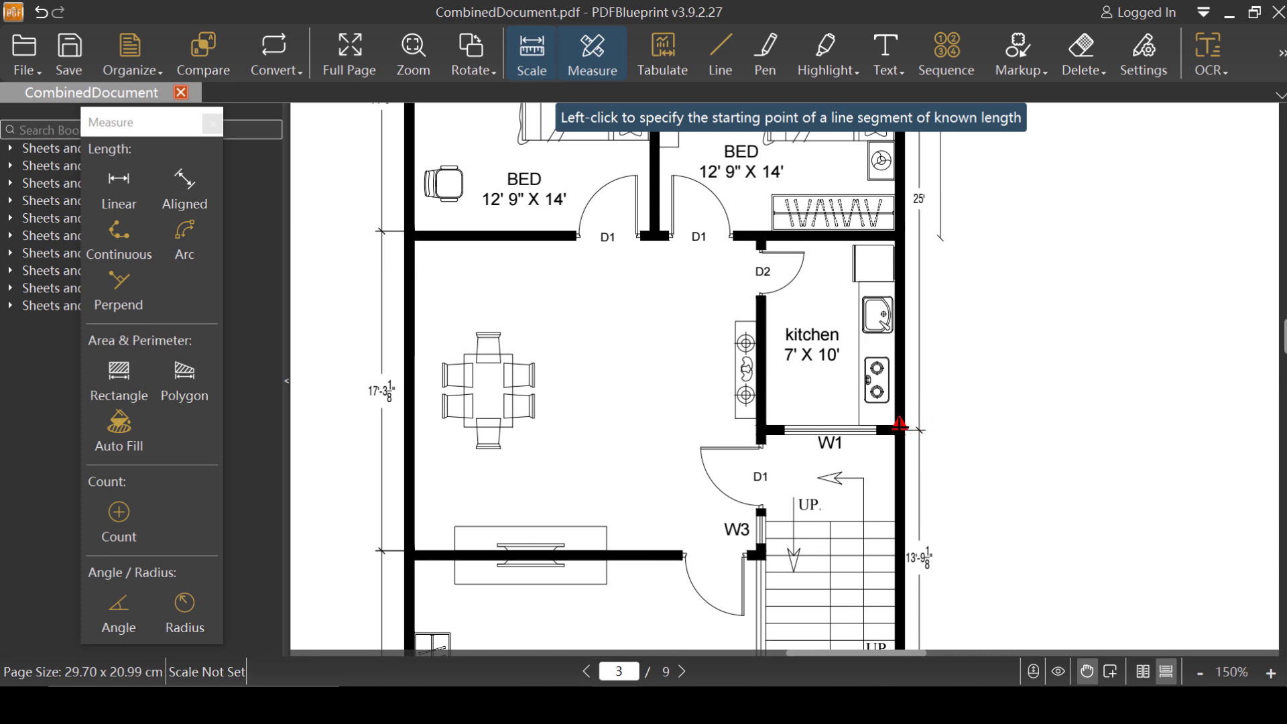
{"action": "left_click", "coordinate": [901, 423]}
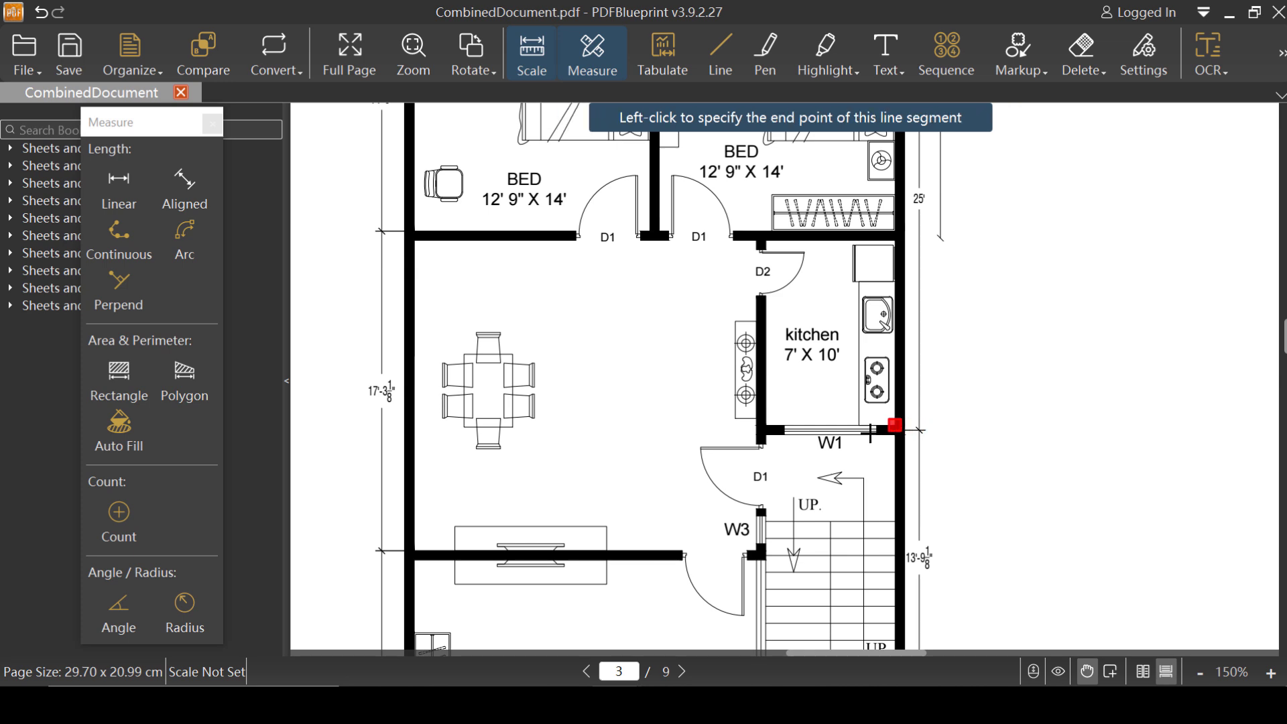
{"action": "left_click", "coordinate": [773, 425]}
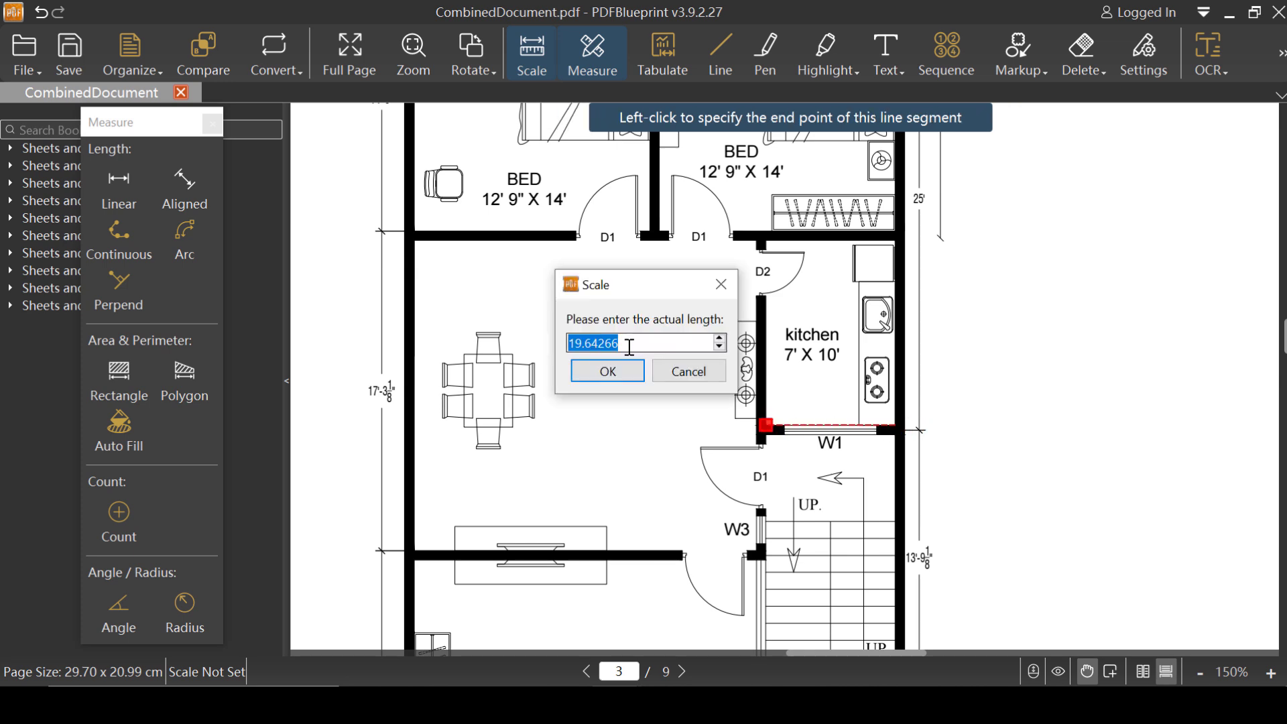
{"action": "type", "text": "7"}
{"action": "left_click", "coordinate": [606, 370]}
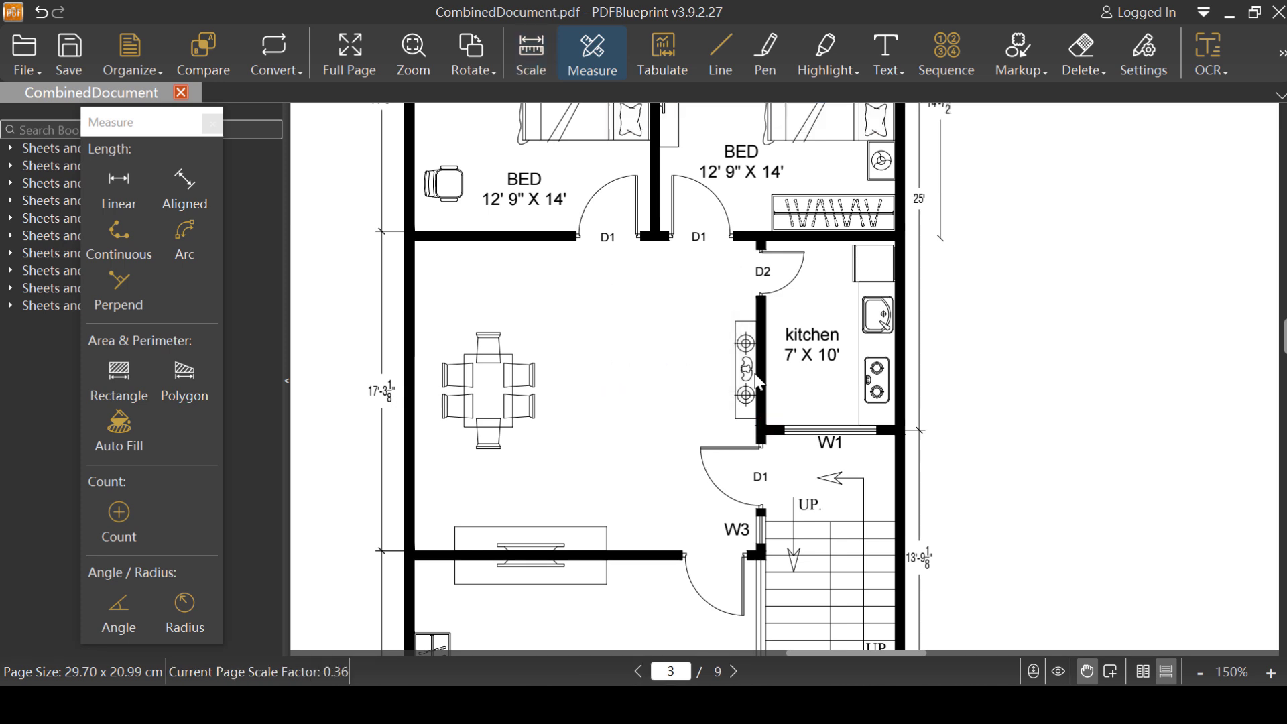
Add a rectangular area and perimeter measurement covering the dining room on page 3, with its label inside the room
{"action": "left_click", "coordinate": [119, 379]}
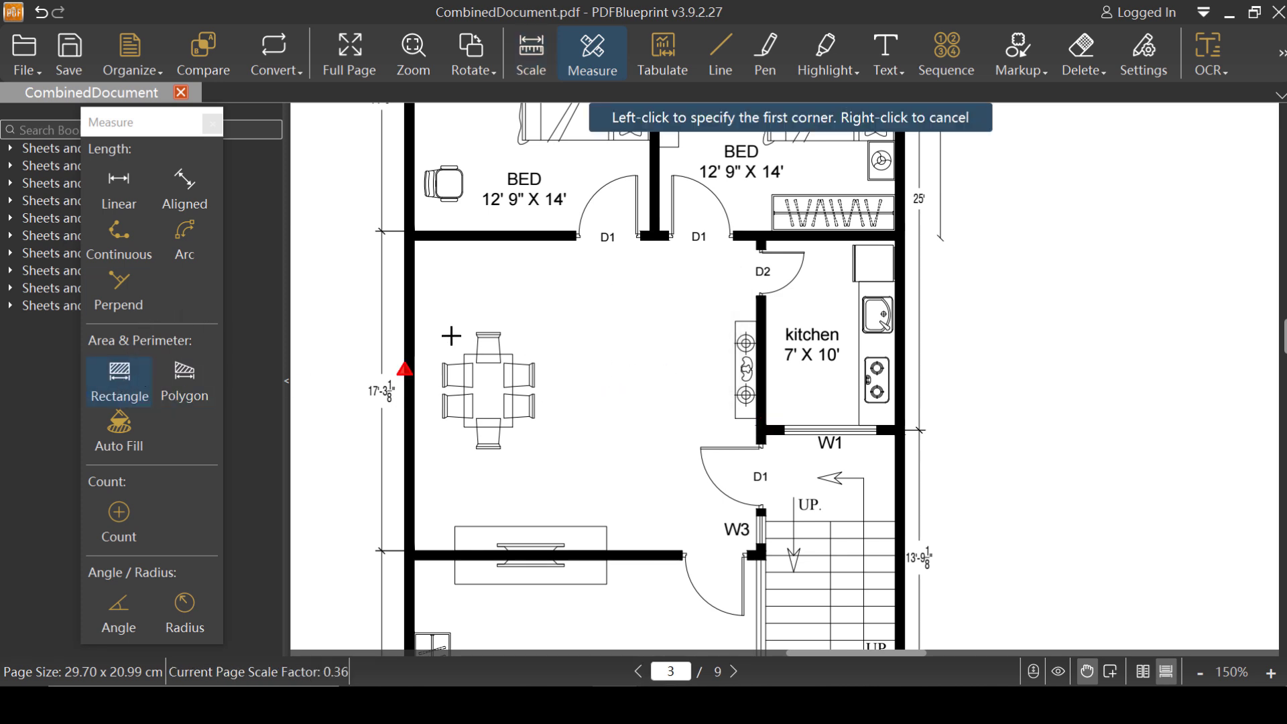
{"action": "left_click", "coordinate": [414, 240]}
{"action": "left_click", "coordinate": [438, 257]}
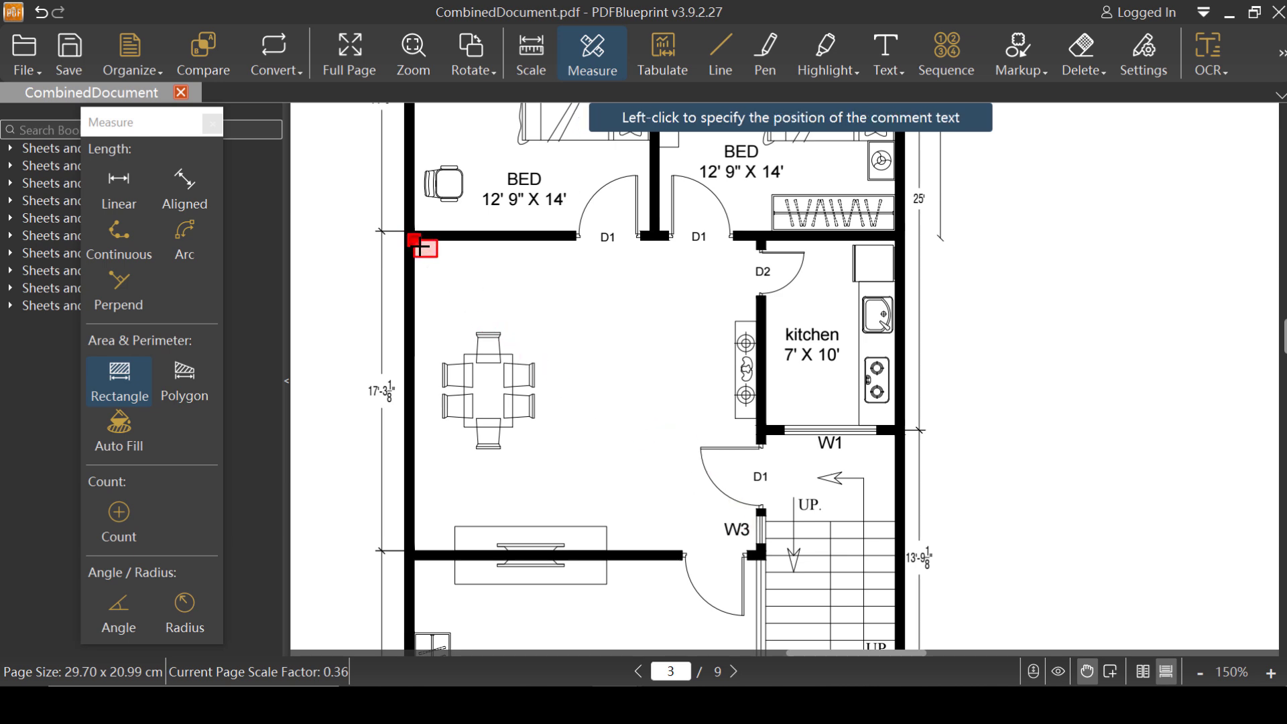
{"action": "left_click", "coordinate": [415, 243]}
{"action": "left_click", "coordinate": [413, 240]}
{"action": "left_click", "coordinate": [758, 550]}
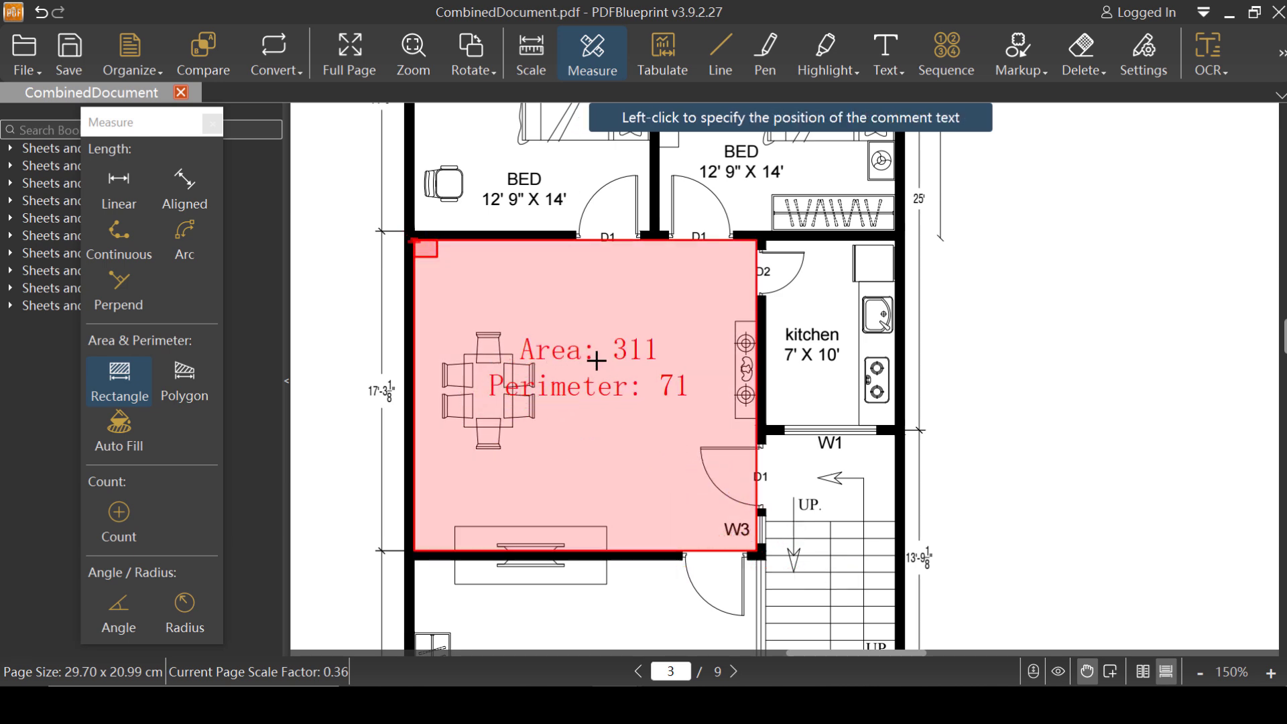
{"action": "left_click", "coordinate": [566, 326]}
Add a rectangular area and perimeter measurement covering the OTS space between the two baths, with its label inside
{"action": "scroll", "coordinate": [684, 398], "scroll_direction": "up", "scroll_amount": 3}
{"action": "scroll", "coordinate": [685, 403], "scroll_direction": "up", "scroll_amount": 1}
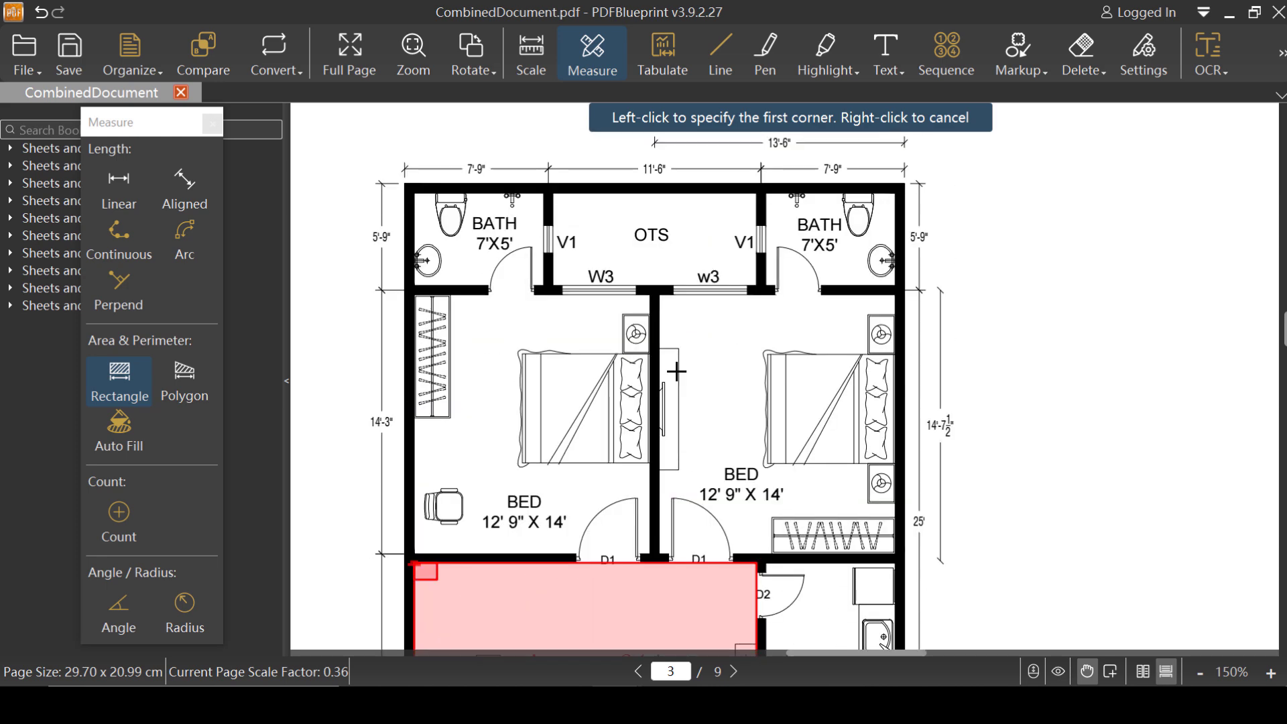
{"action": "left_click", "coordinate": [553, 193]}
{"action": "left_click", "coordinate": [578, 194]}
{"action": "left_click", "coordinate": [708, 259]}
{"action": "left_click", "coordinate": [552, 193]}
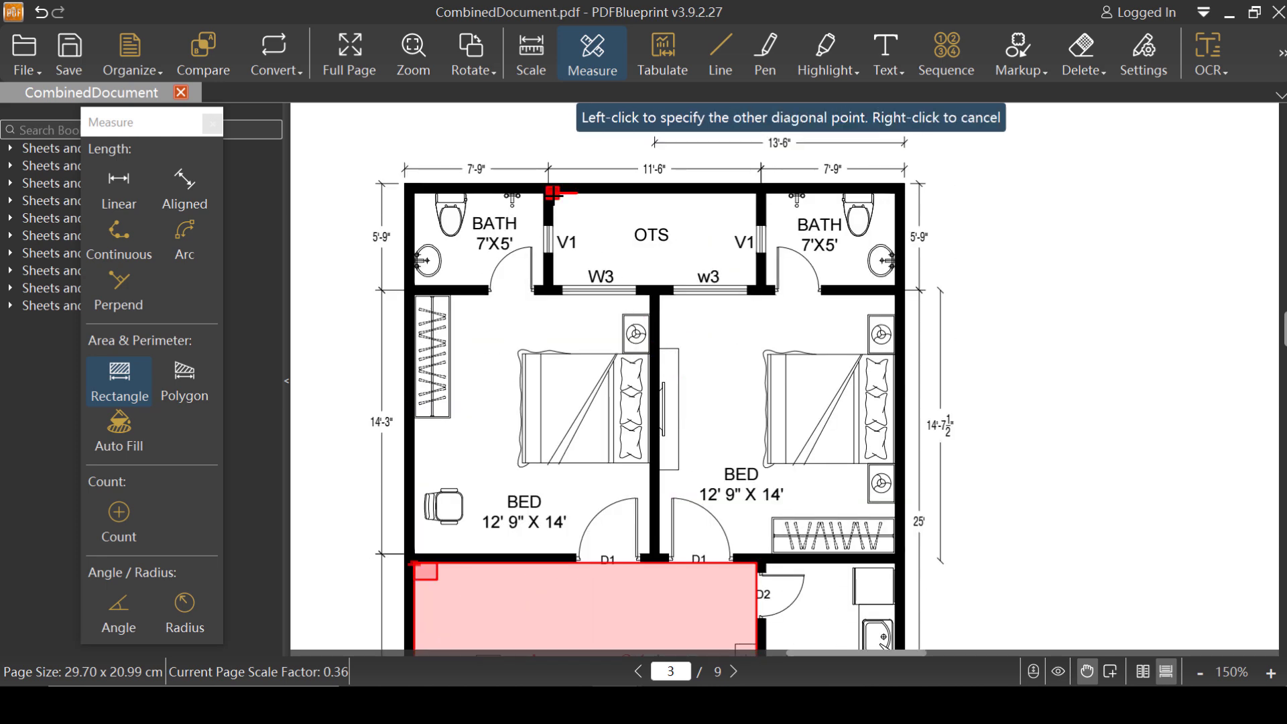
{"action": "left_click", "coordinate": [757, 285]}
{"action": "left_click", "coordinate": [663, 232]}
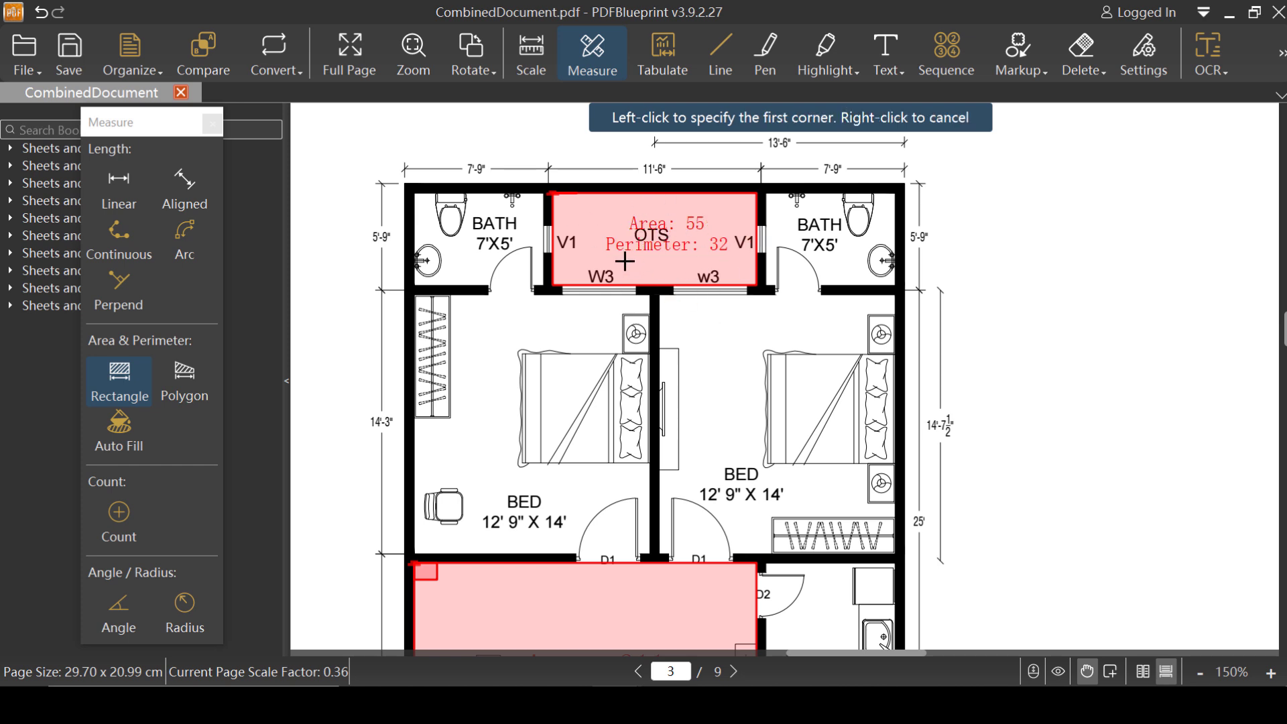
Add a polygon area and perimeter measurement of the tapered strip outside the W2 window, with its label below the sloping edge
{"action": "left_click", "coordinate": [182, 376]}
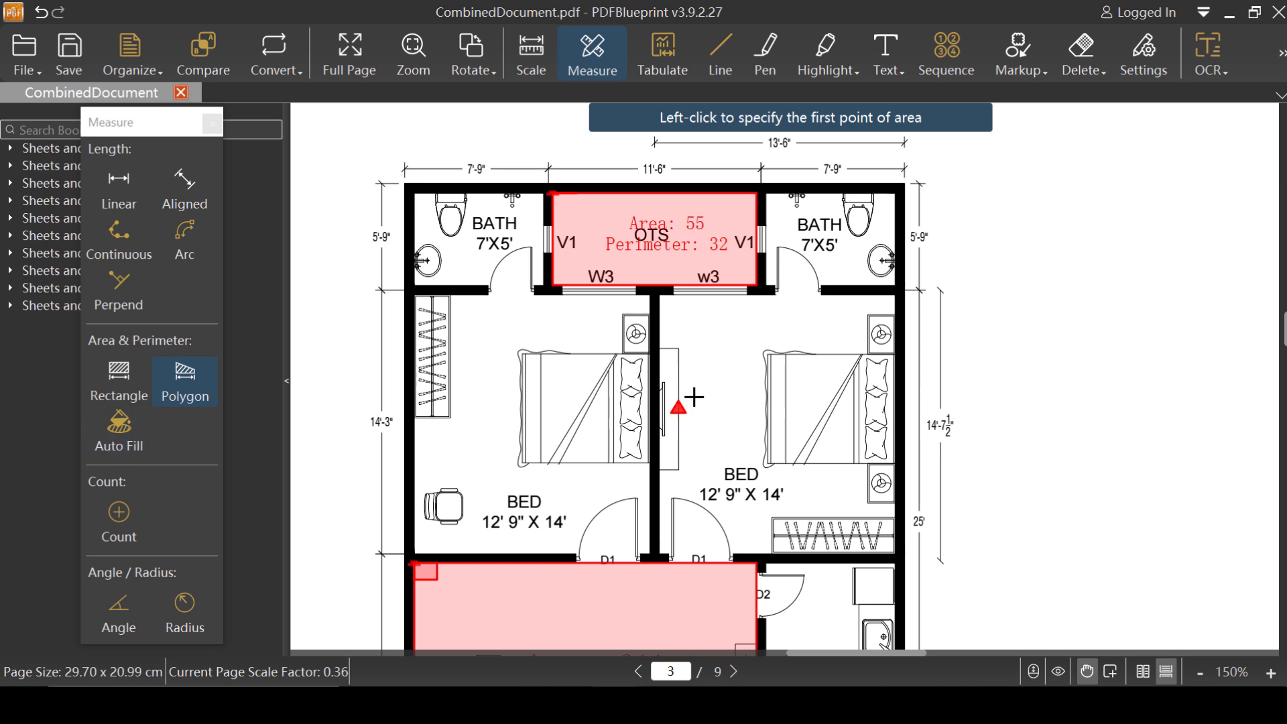
{"action": "scroll", "coordinate": [753, 295], "scroll_direction": "down", "scroll_amount": 3}
{"action": "scroll", "coordinate": [753, 295], "scroll_direction": "down", "scroll_amount": 6}
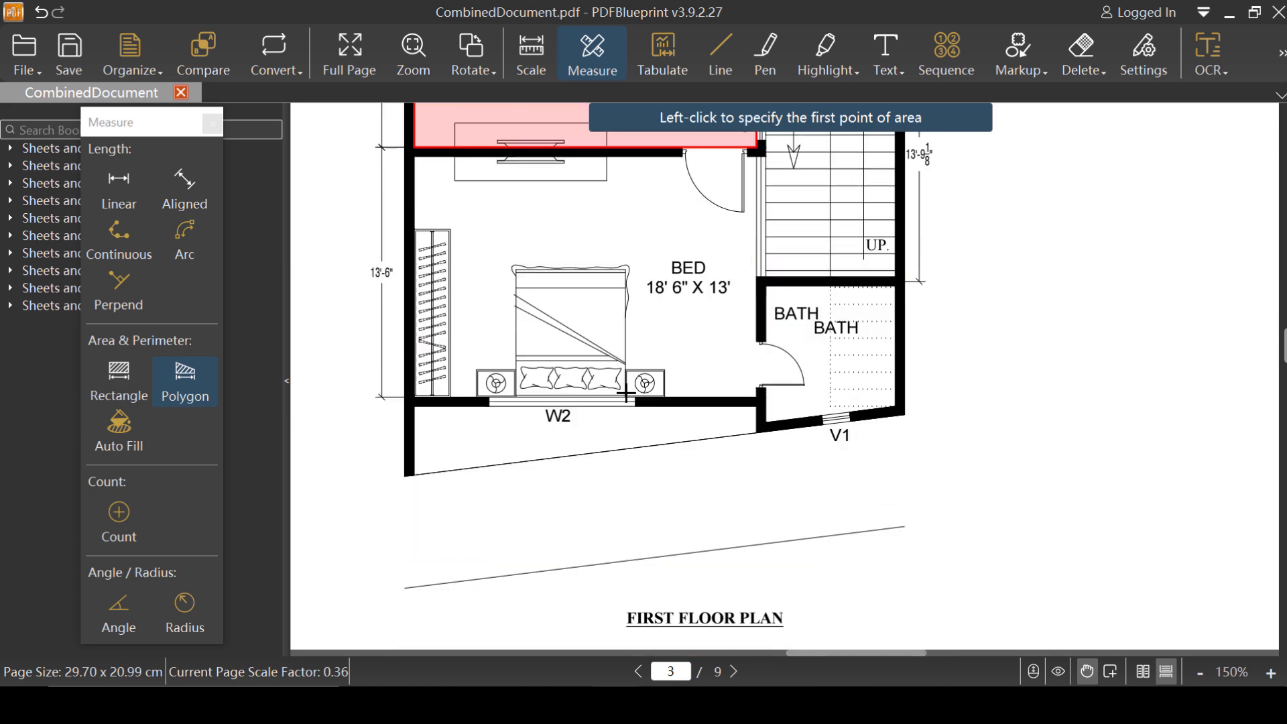
{"action": "left_click", "coordinate": [755, 432]}
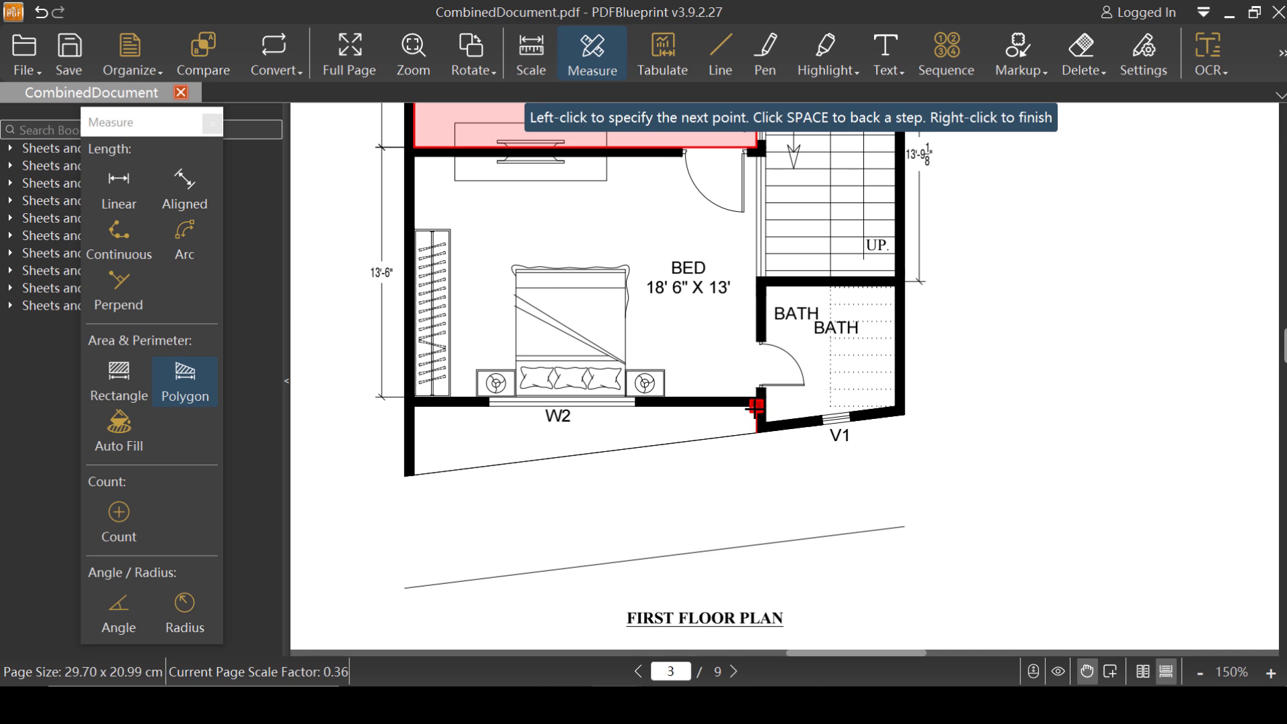
{"action": "left_click", "coordinate": [755, 407]}
{"action": "left_click", "coordinate": [416, 408]}
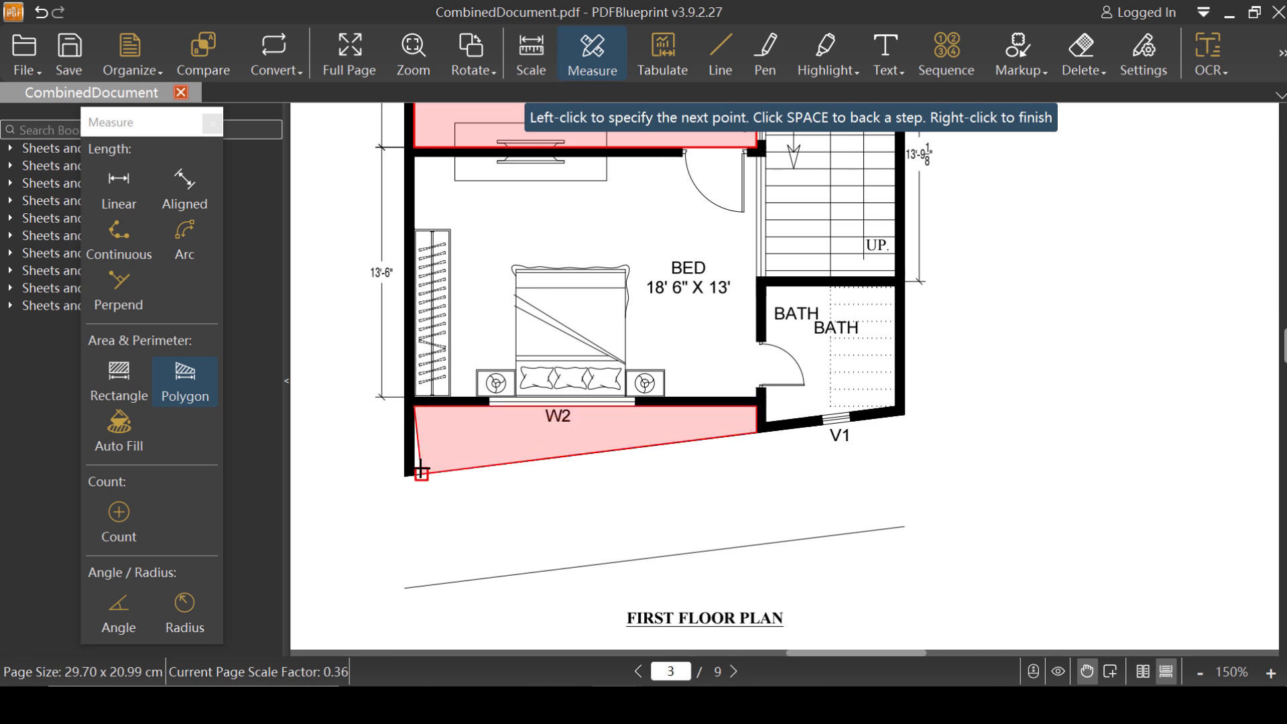
{"action": "left_click", "coordinate": [412, 474]}
{"action": "right_click", "coordinate": [412, 473]}
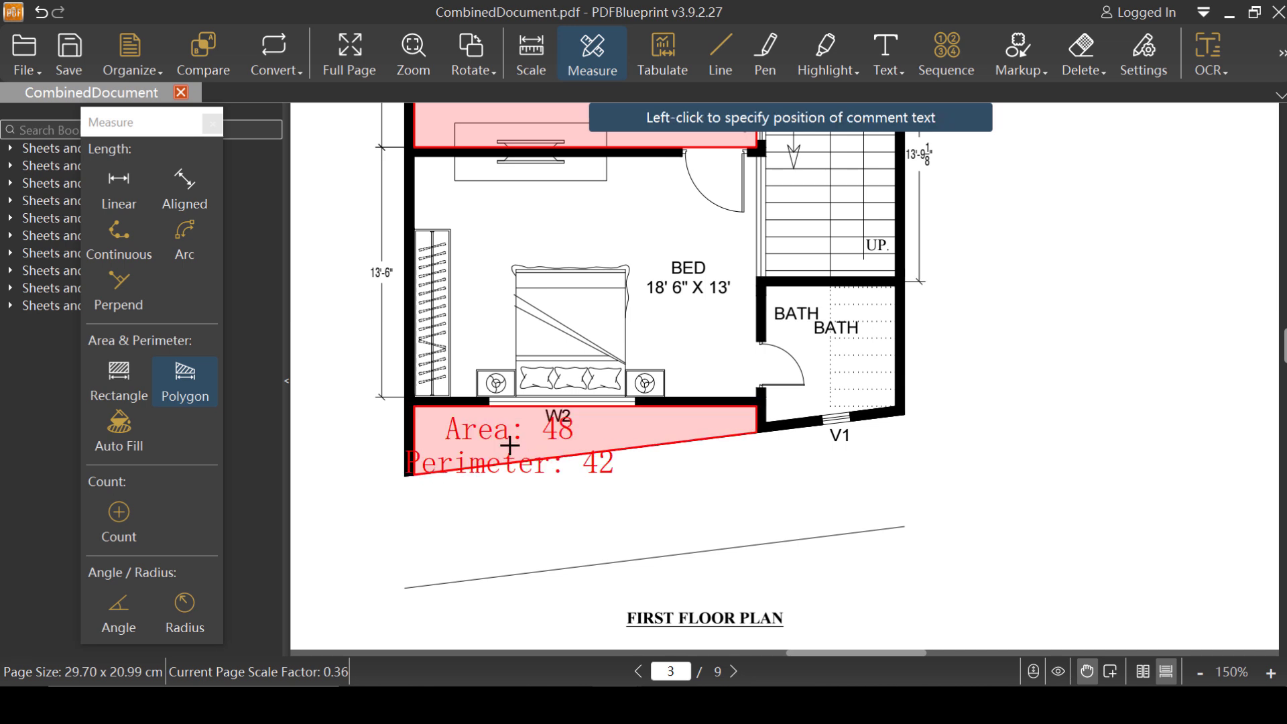
{"action": "left_click", "coordinate": [555, 492]}
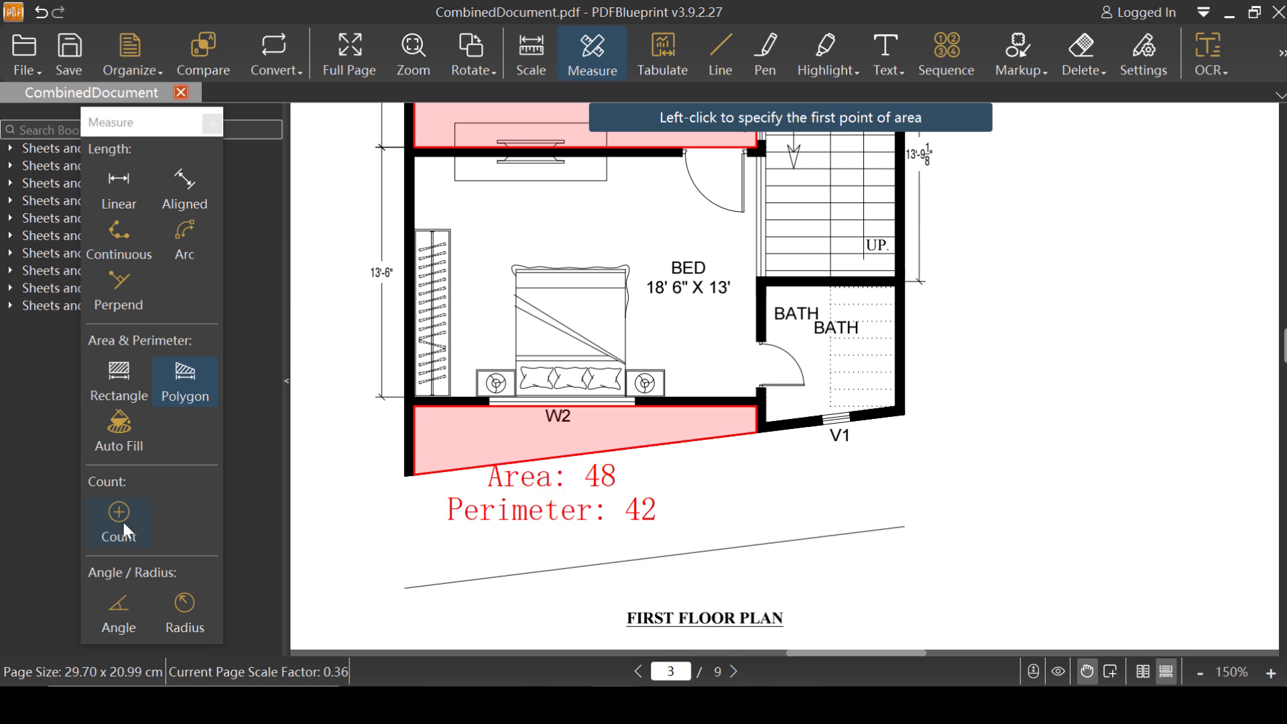
Start a count measurement for the Parcels try 1 plan on page 9, using red check-mark markups
{"action": "scroll", "coordinate": [642, 460], "scroll_direction": "down", "scroll_amount": 20}
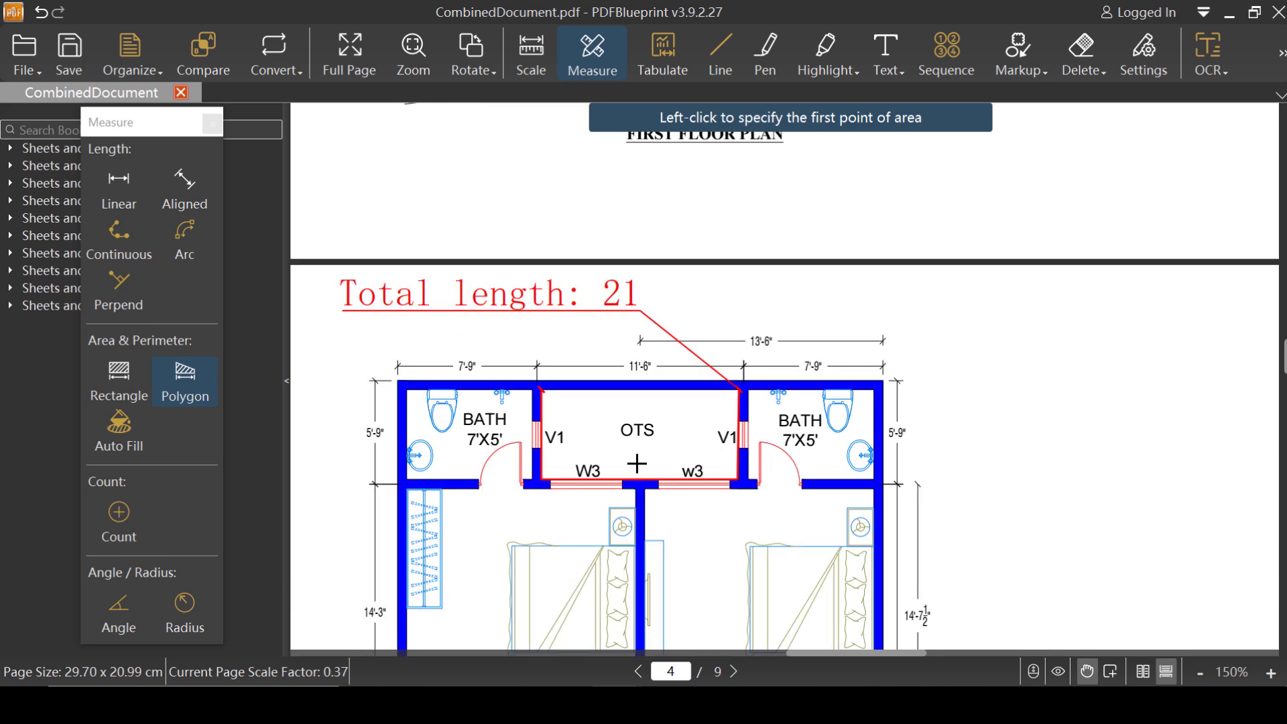
{"action": "scroll", "coordinate": [644, 456], "scroll_direction": "down", "scroll_amount": 10}
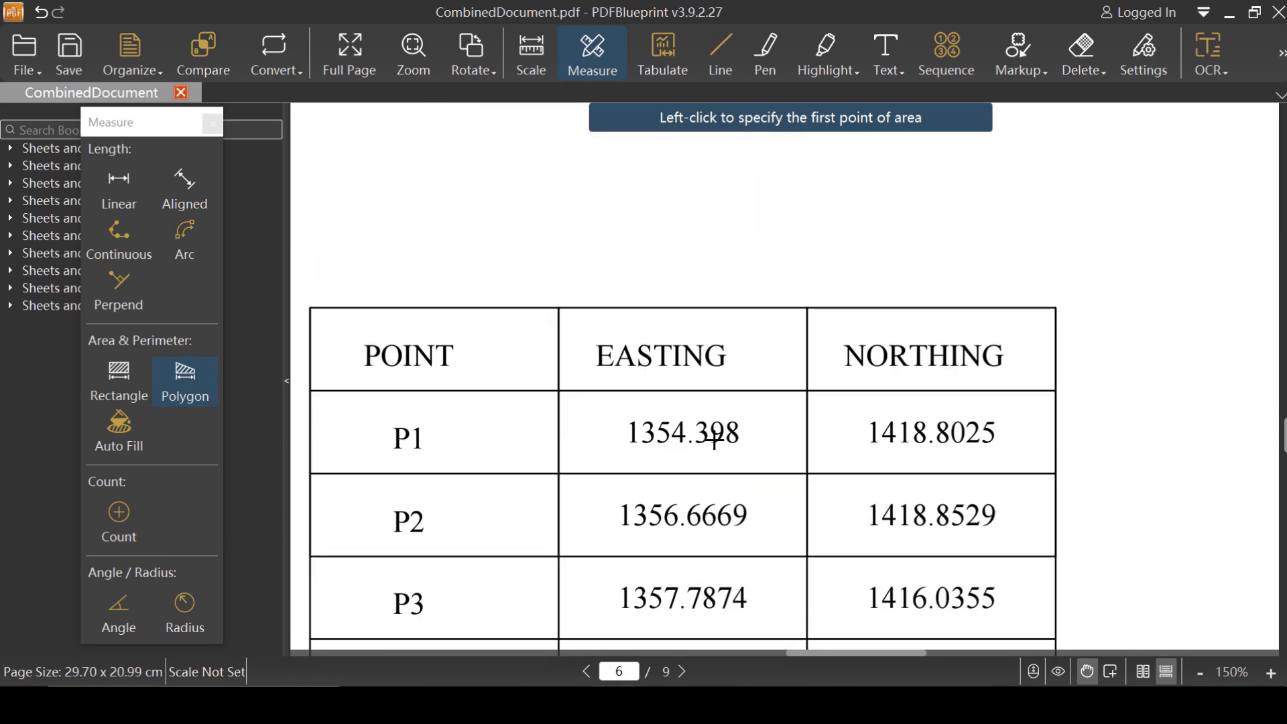
{"action": "scroll", "coordinate": [714, 439], "scroll_direction": "down", "scroll_amount": 5}
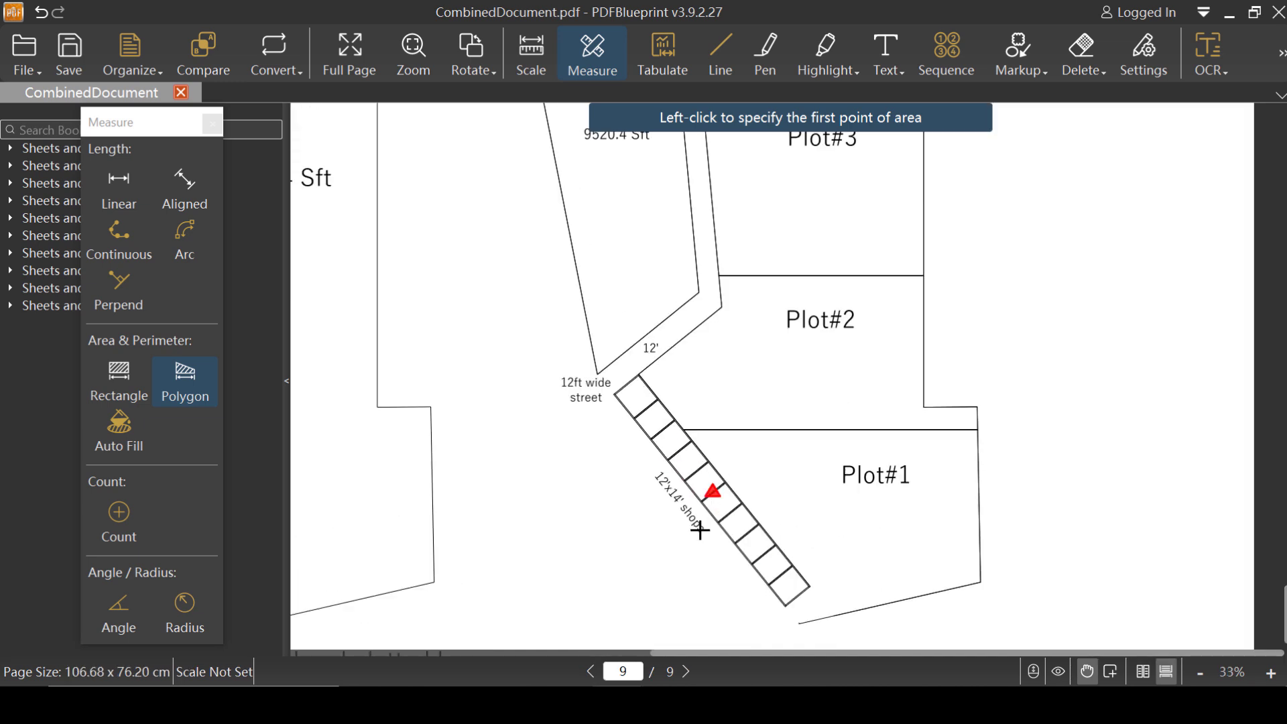
{"action": "scroll", "coordinate": [753, 517], "scroll_direction": "down", "scroll_amount": 1}
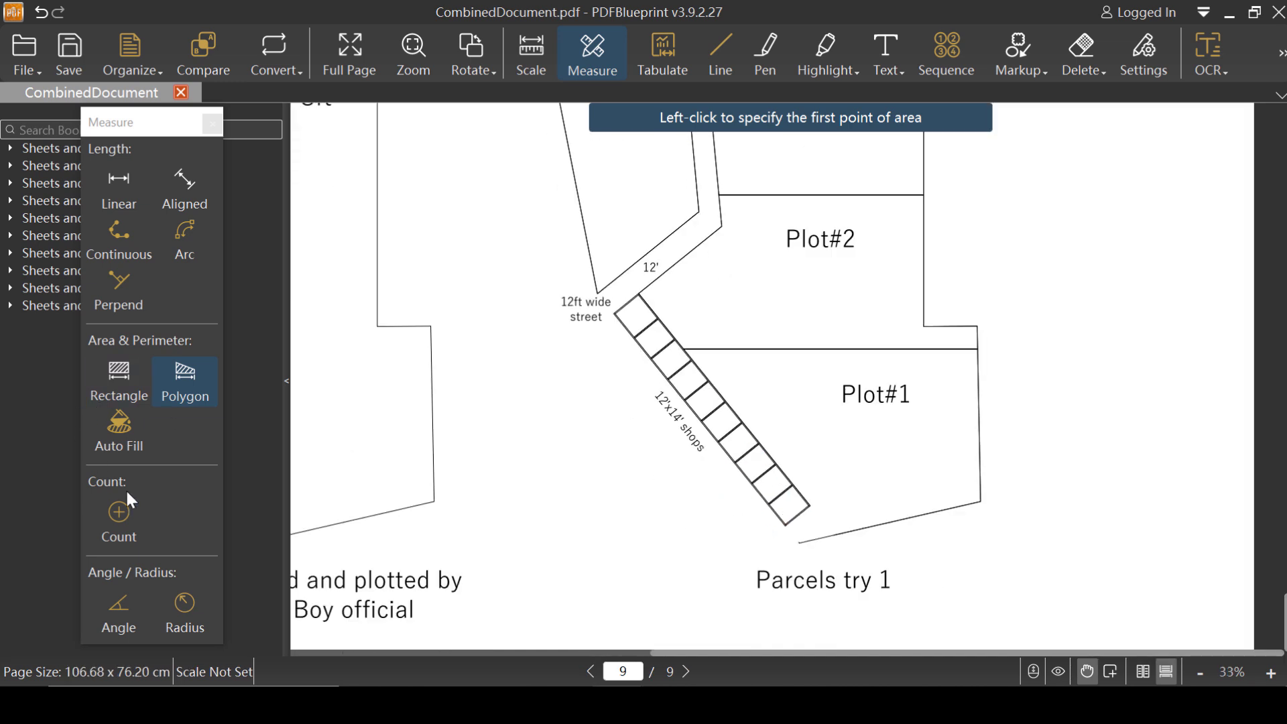
{"action": "left_click", "coordinate": [122, 509]}
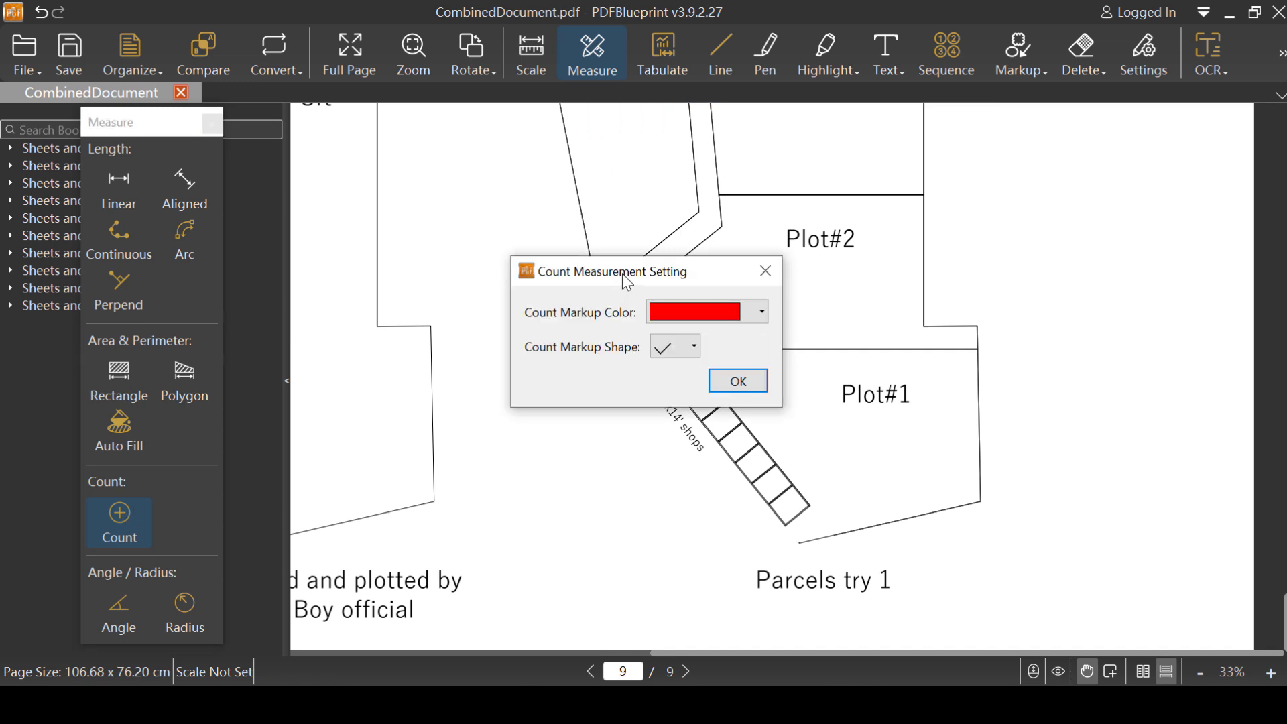
{"action": "left_click_drag", "start_coordinate": [620, 277], "coordinate": [359, 250]}
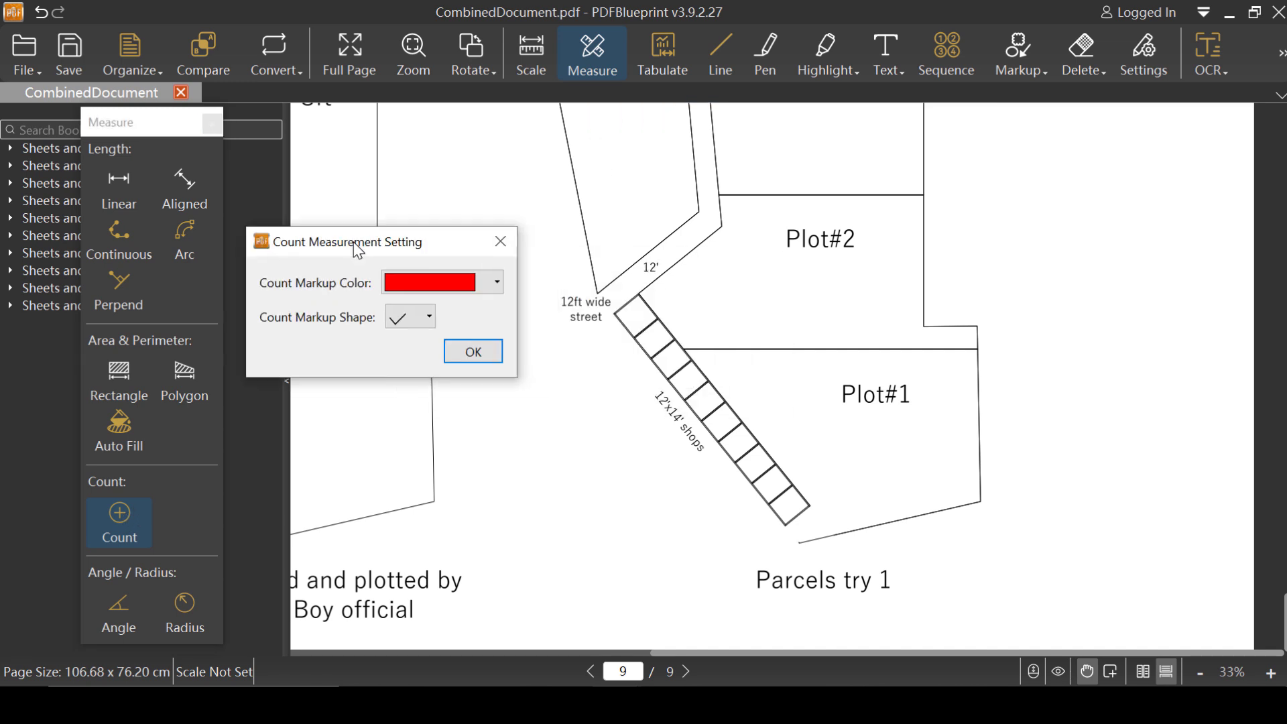
{"action": "left_click", "coordinate": [476, 289]}
{"action": "left_click", "coordinate": [429, 286]}
{"action": "left_click", "coordinate": [412, 320]}
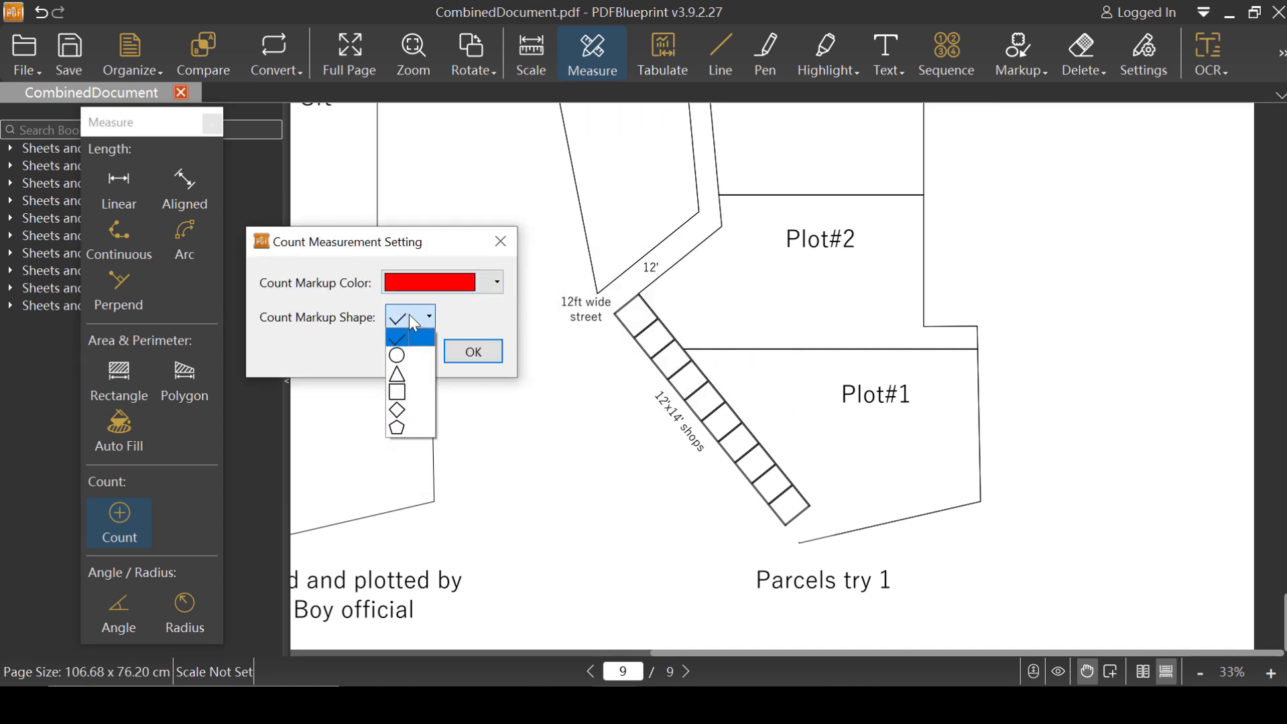
{"action": "left_click", "coordinate": [415, 323]}
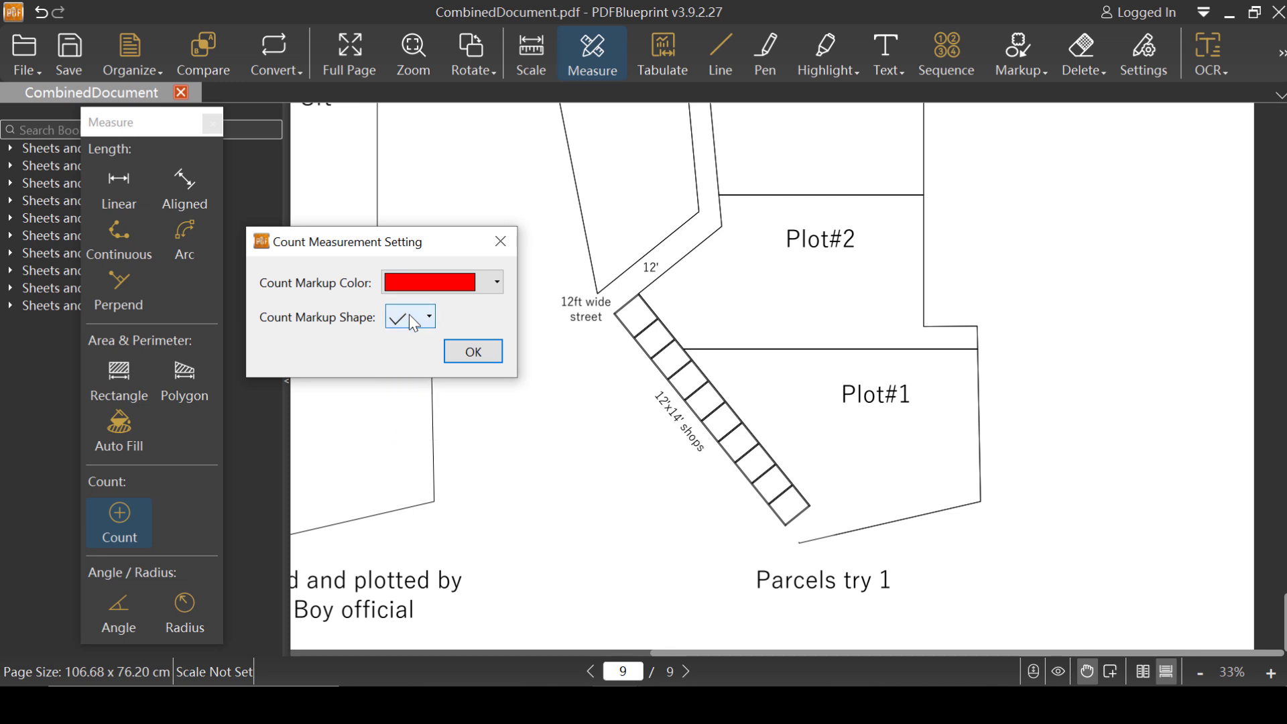
{"action": "left_click", "coordinate": [473, 352]}
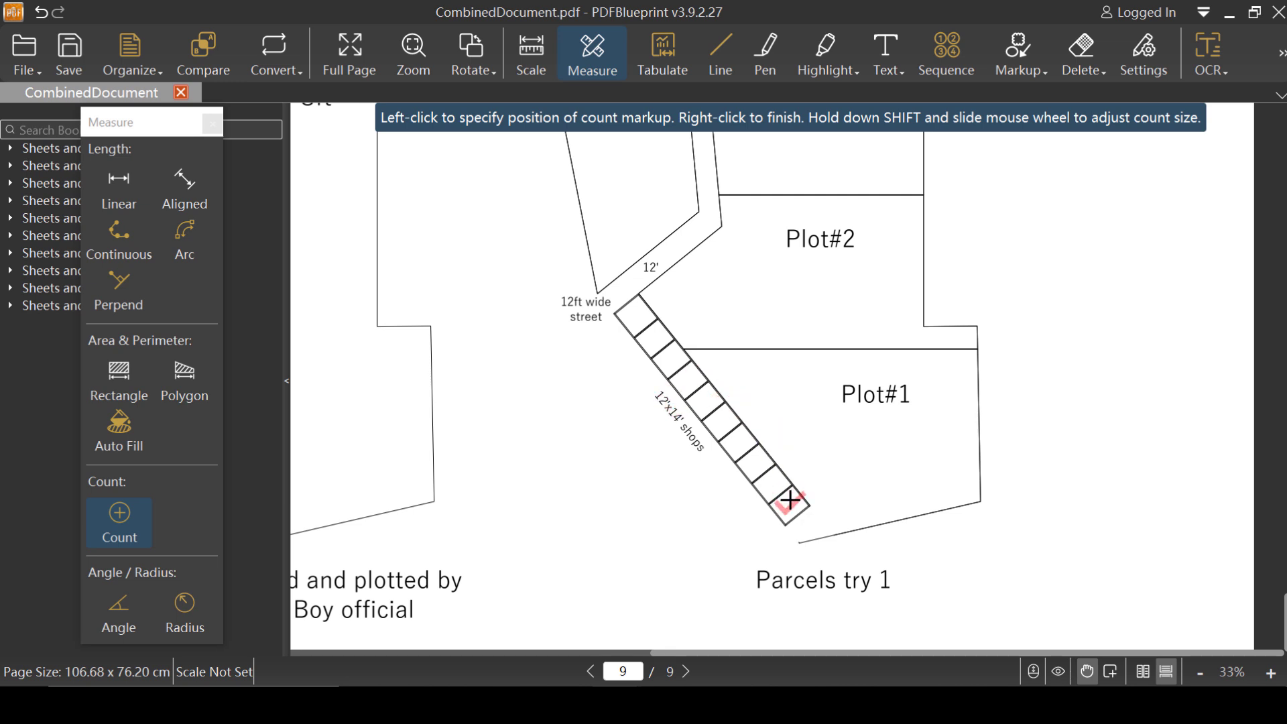
Place count check marks along the row of 12'x14' shops beside Plot#1, from the lowest shop to the uppermost, and finish the count
{"action": "left_click", "coordinate": [797, 488]}
{"action": "left_click", "coordinate": [775, 466]}
{"action": "left_click", "coordinate": [760, 449]}
{"action": "left_click", "coordinate": [750, 439]}
{"action": "left_click", "coordinate": [729, 416]}
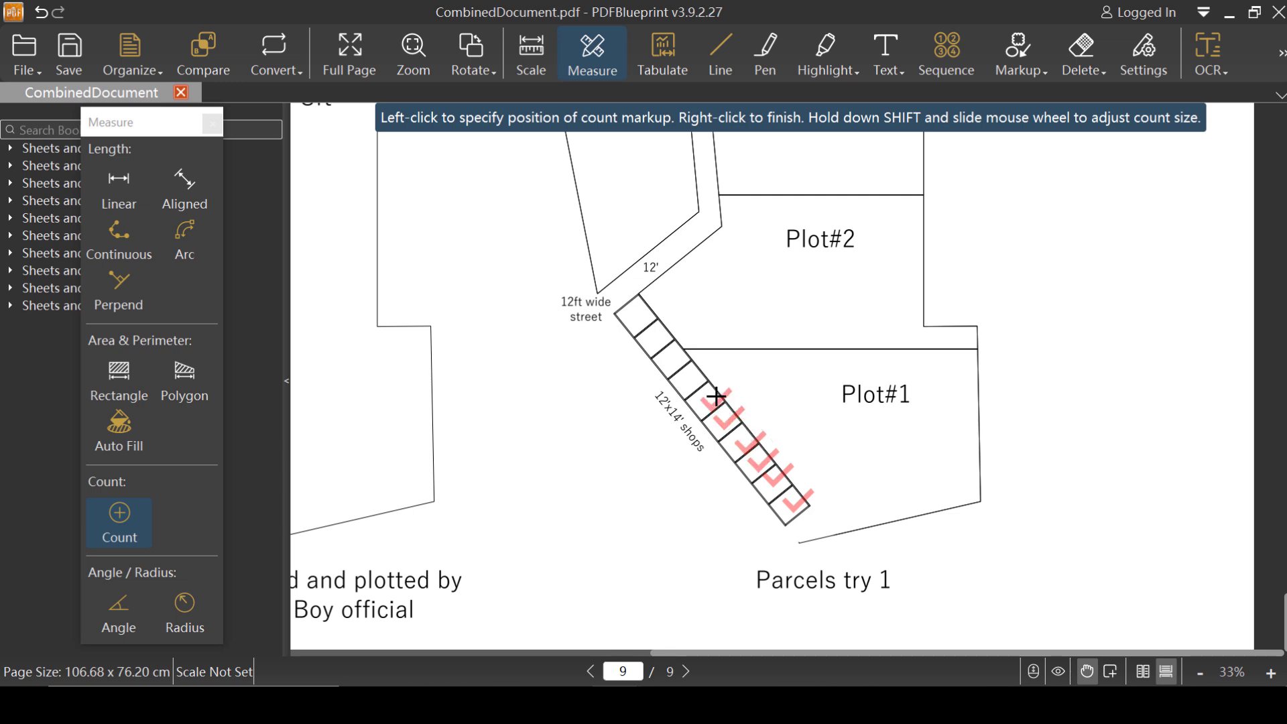
{"action": "left_click", "coordinate": [713, 400]}
{"action": "left_click", "coordinate": [686, 377]}
{"action": "left_click", "coordinate": [671, 355]}
{"action": "left_click", "coordinate": [656, 337]}
{"action": "left_click", "coordinate": [642, 313]}
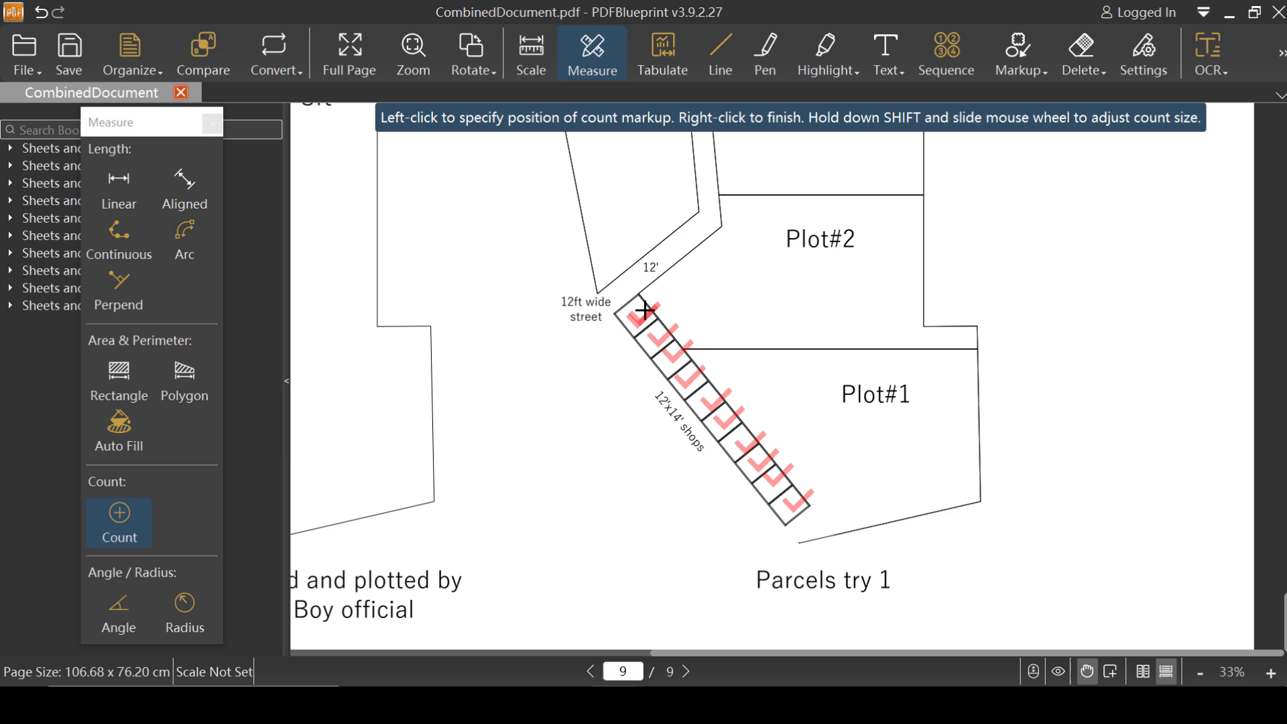
{"action": "right_click", "coordinate": [720, 249]}
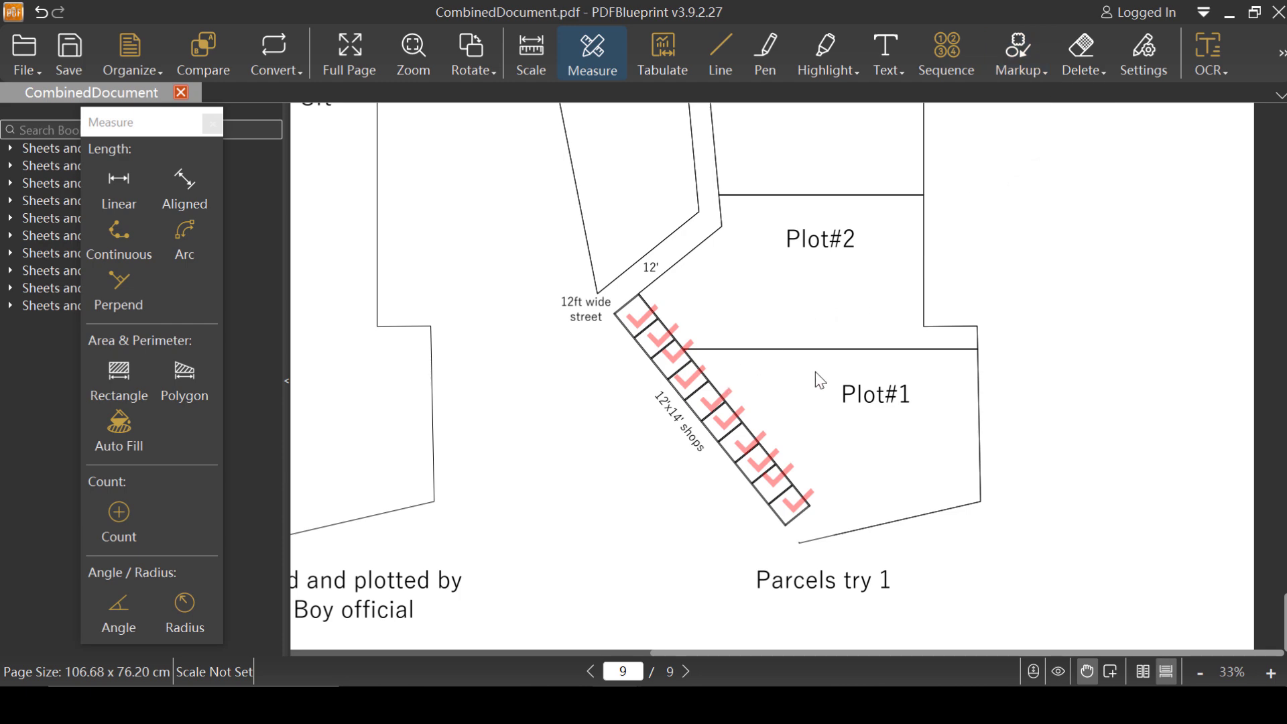
Add a leader callout reading "bore well" above the foundation plan on page 3, with its arrow pointing at the bore well circle
{"action": "scroll", "coordinate": [815, 373], "scroll_direction": "up", "scroll_amount": 15}
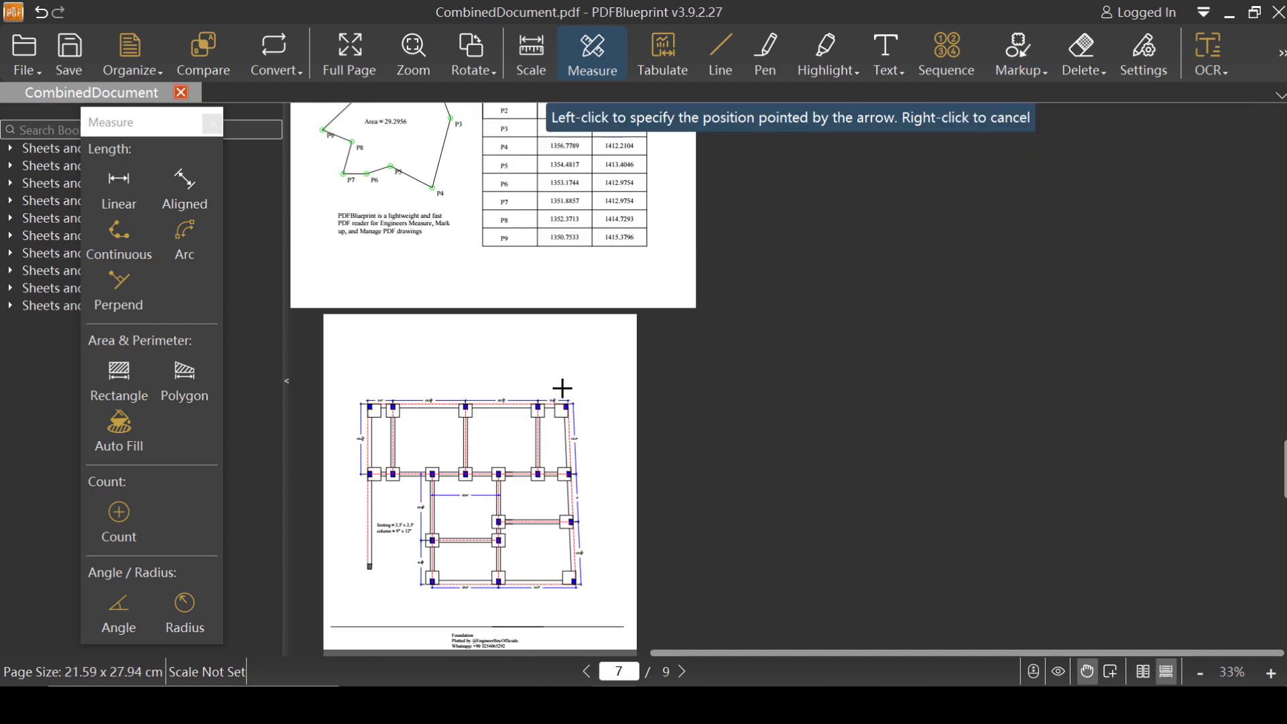
{"action": "scroll", "coordinate": [562, 388], "scroll_direction": "up", "scroll_amount": 15}
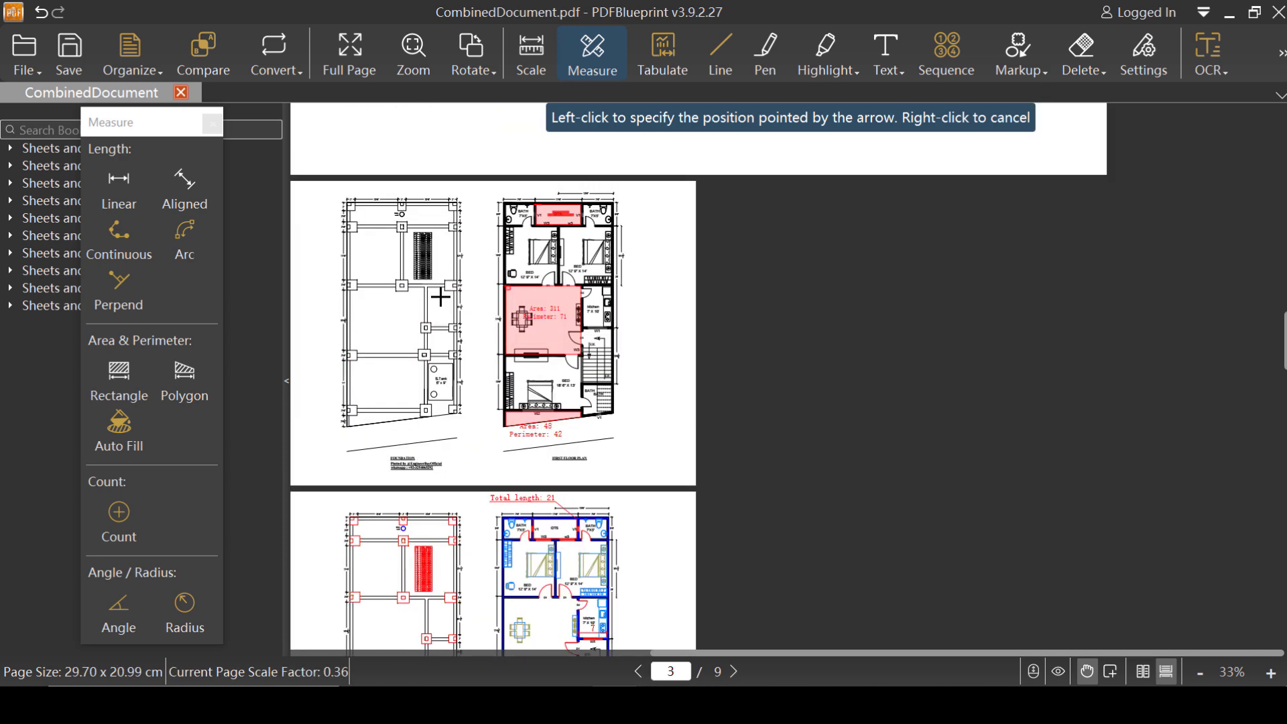
{"action": "scroll", "coordinate": [379, 218], "scroll_direction": "up", "scroll_amount": 5}
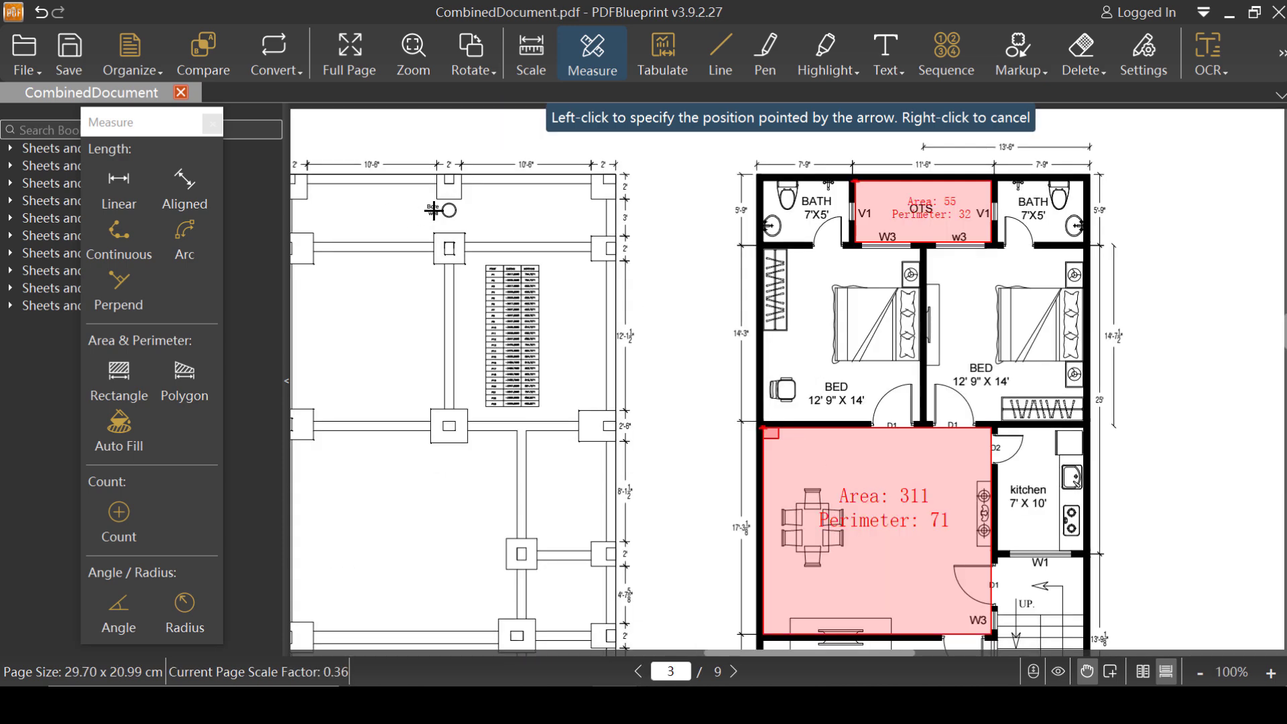
{"action": "left_click", "coordinate": [450, 212]}
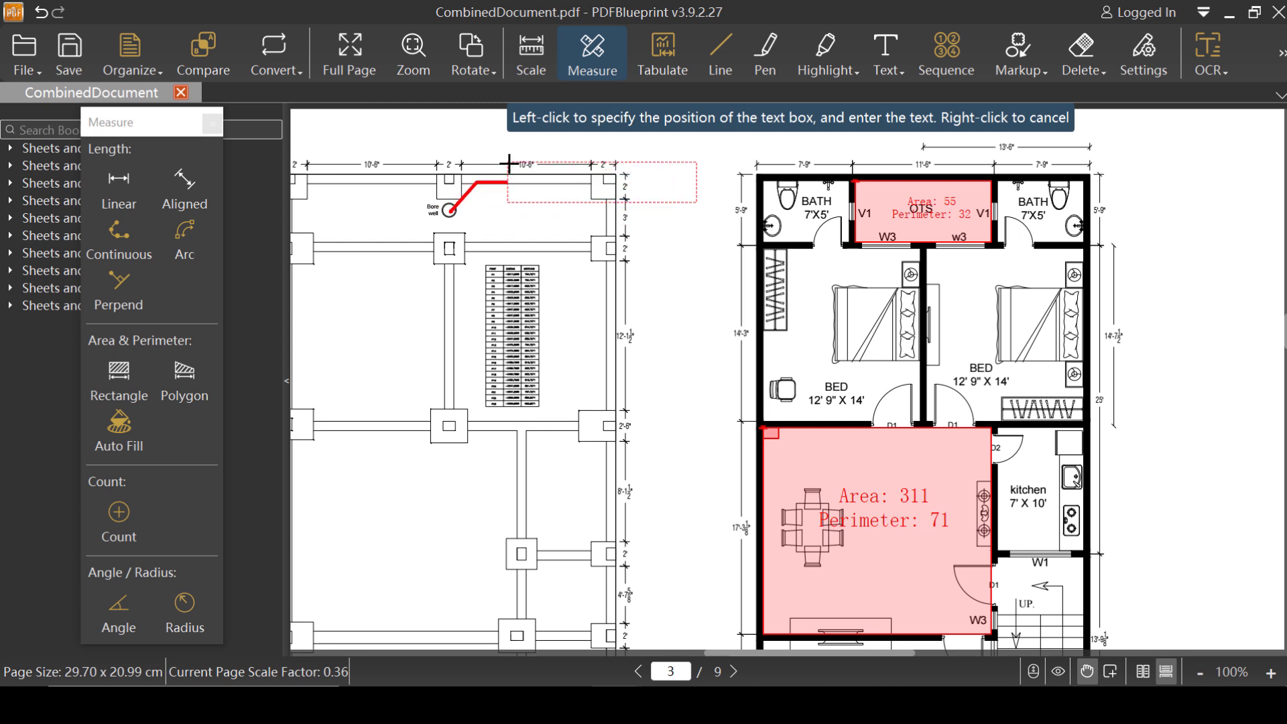
{"action": "scroll", "coordinate": [540, 215], "scroll_direction": "up", "scroll_amount": 1}
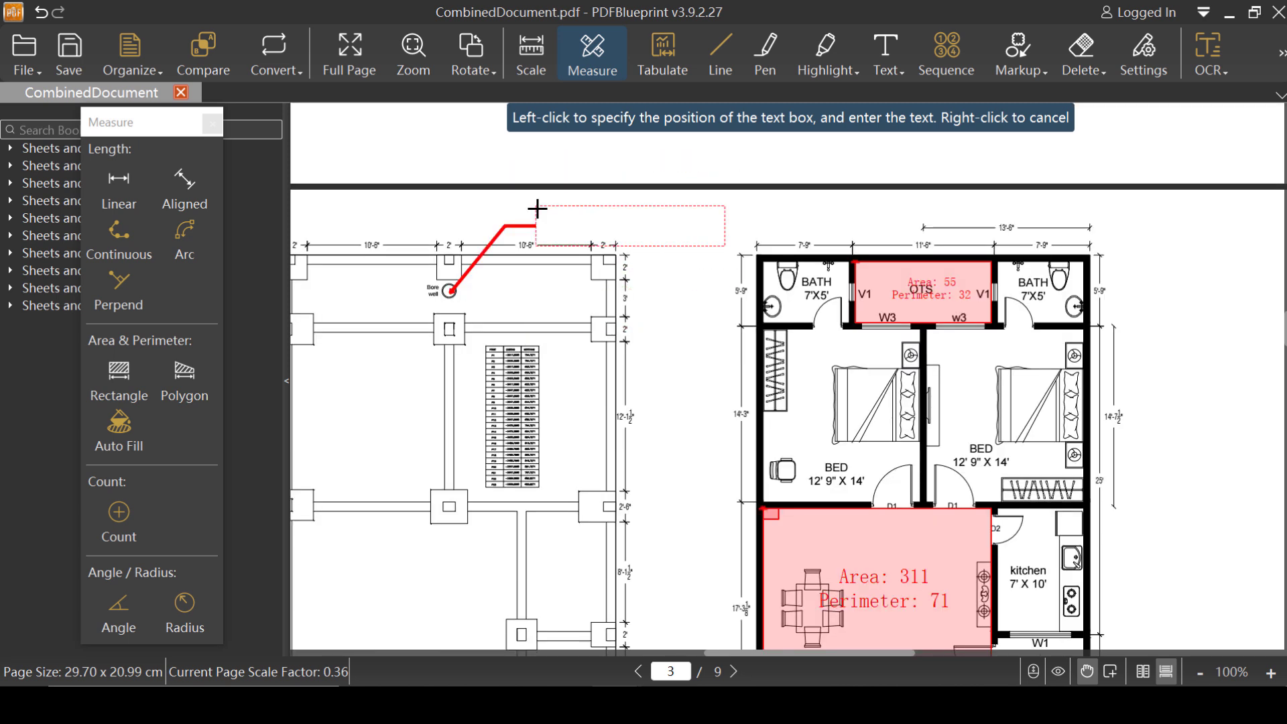
{"action": "left_click", "coordinate": [496, 199]}
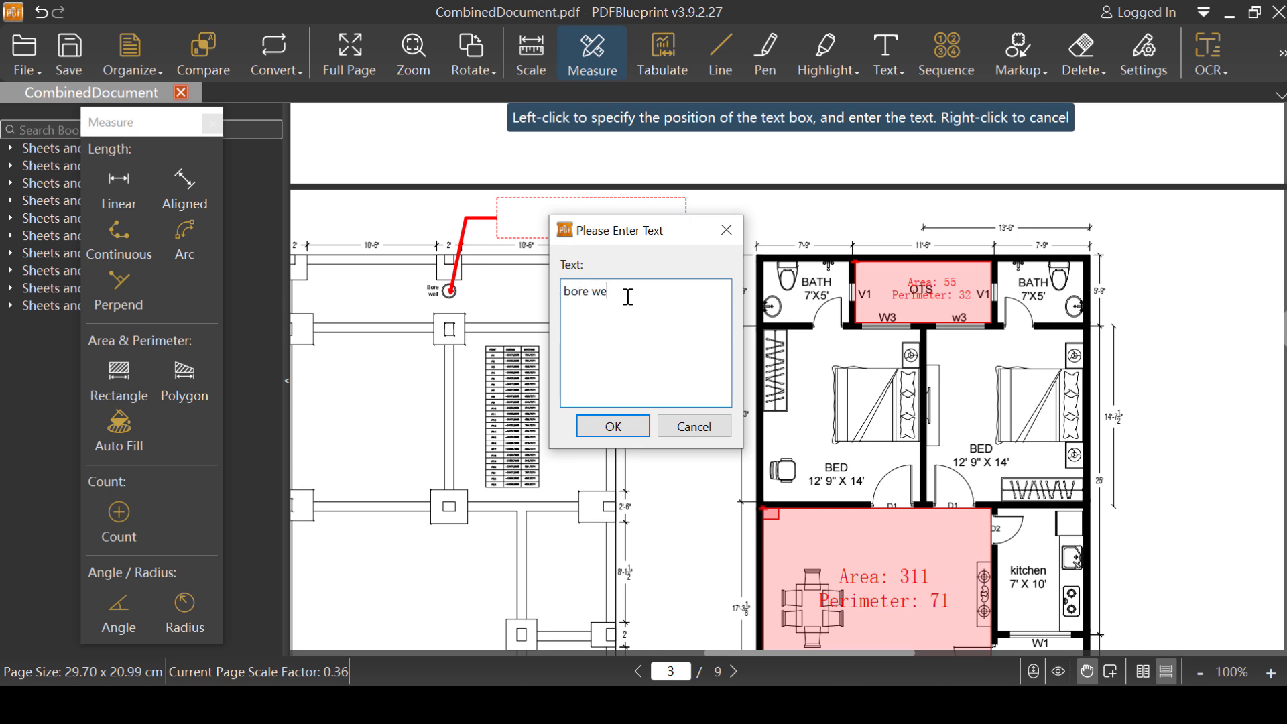
{"action": "key", "text": "Return"}
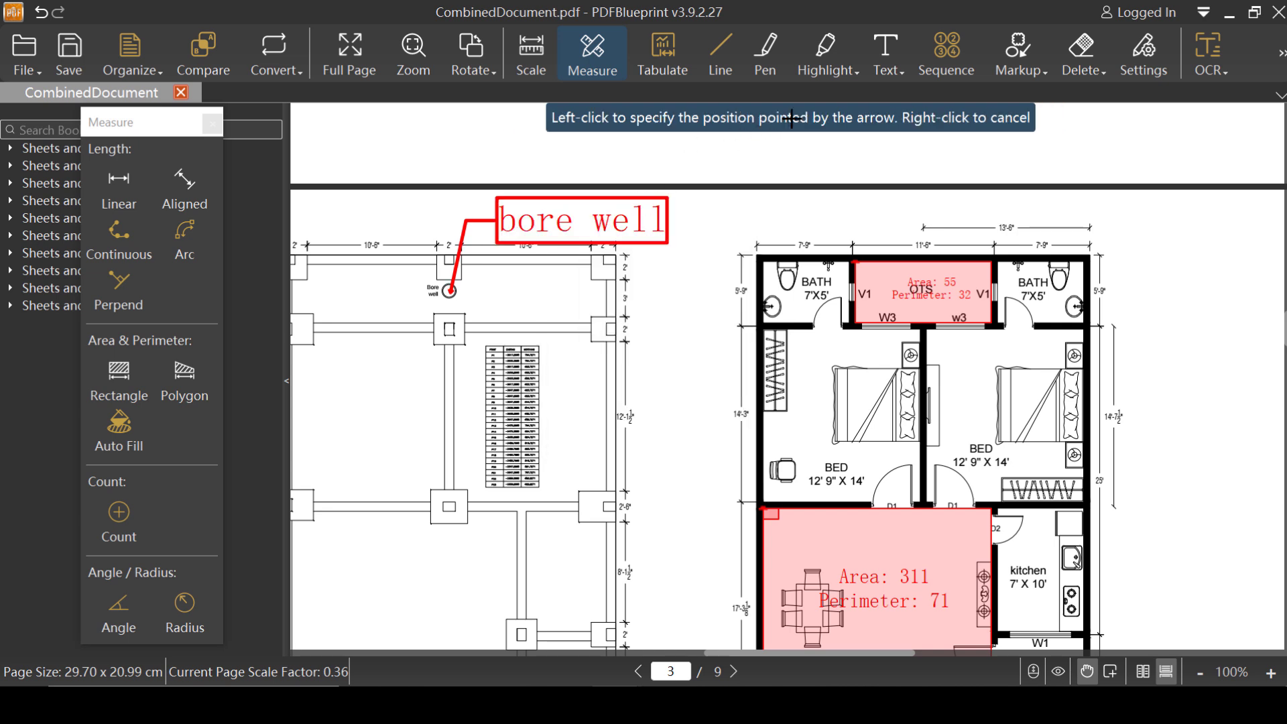
Start a sequence numbering from 1 with the prefix "step" and no border or leadline, for the staircase on page 3
{"action": "left_click", "coordinate": [948, 59]}
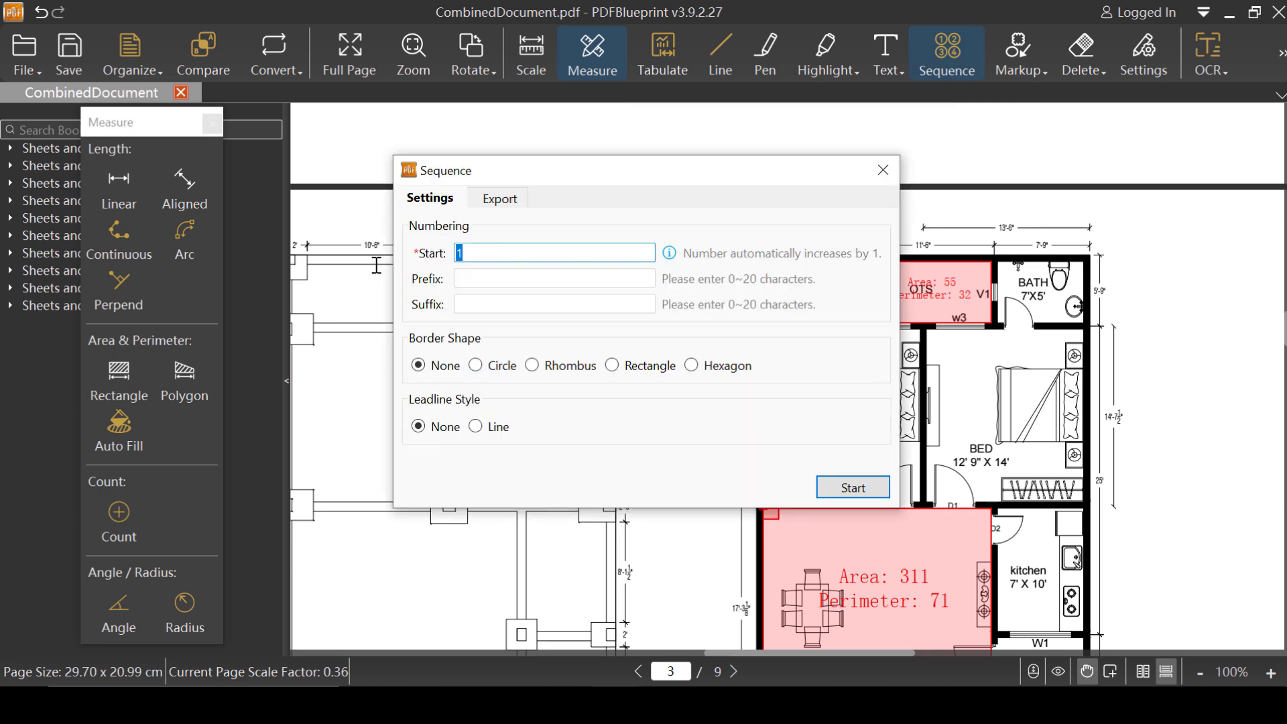
{"action": "left_click", "coordinate": [482, 285]}
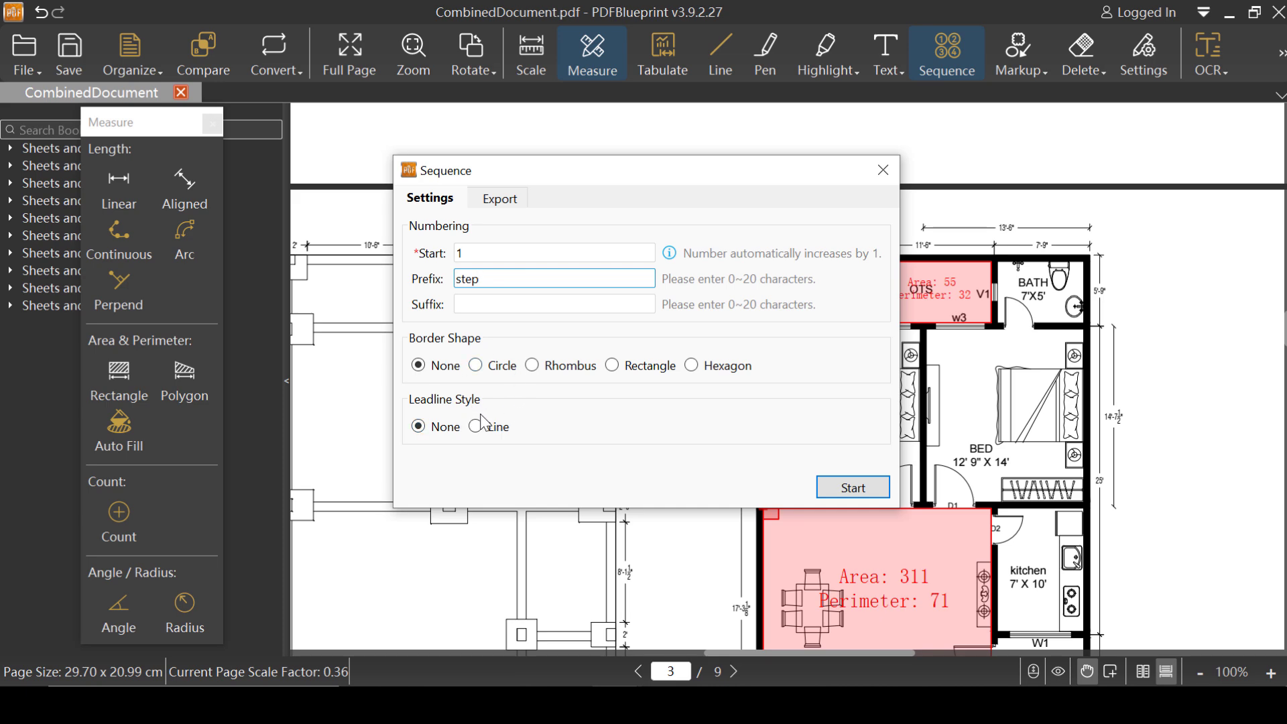
{"action": "left_click", "coordinate": [853, 487]}
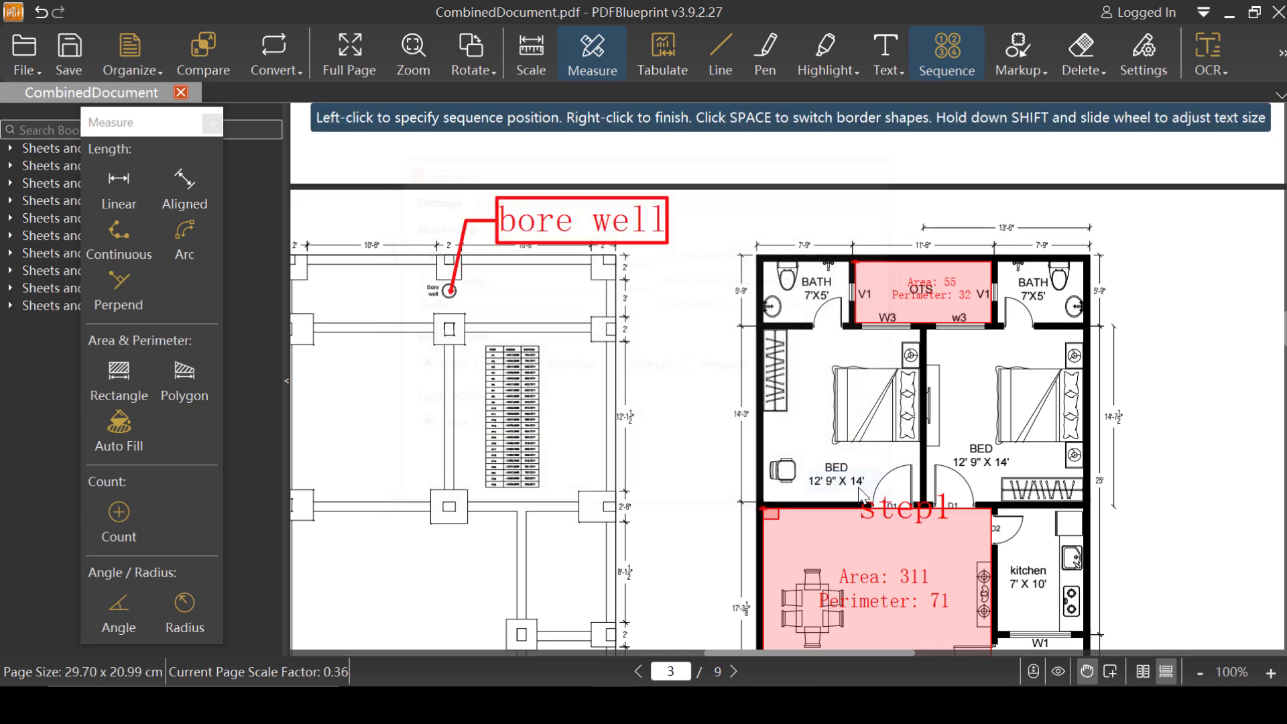
{"action": "scroll", "coordinate": [603, 301], "scroll_direction": "down", "scroll_amount": 4}
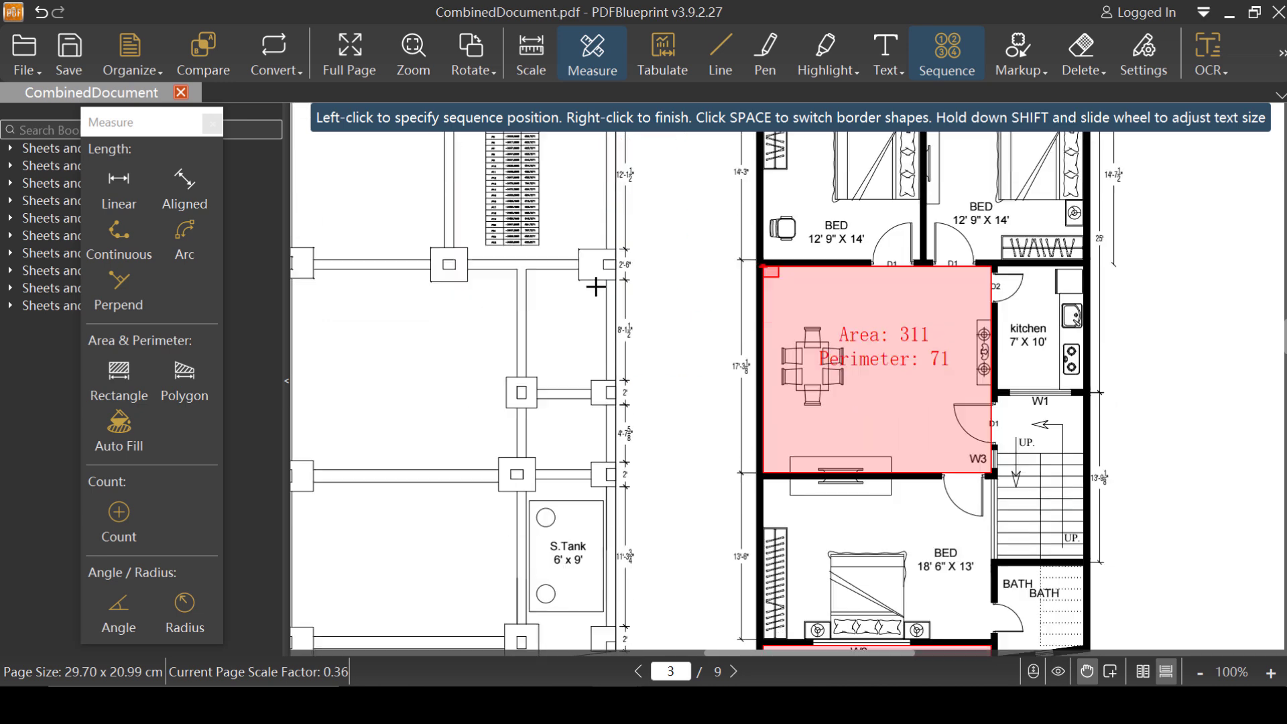
{"action": "scroll", "coordinate": [607, 281], "scroll_direction": "down", "scroll_amount": 1}
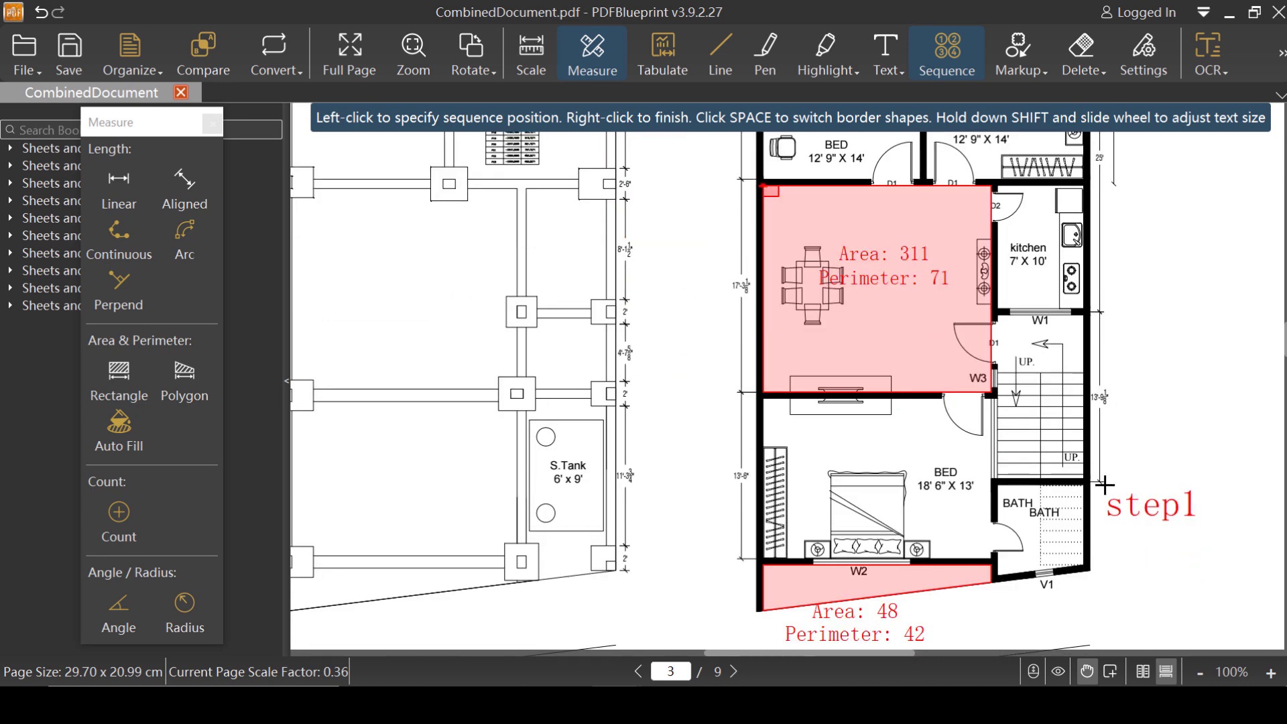
{"action": "scroll", "coordinate": [1094, 560], "scroll_direction": "up", "scroll_amount": 4}
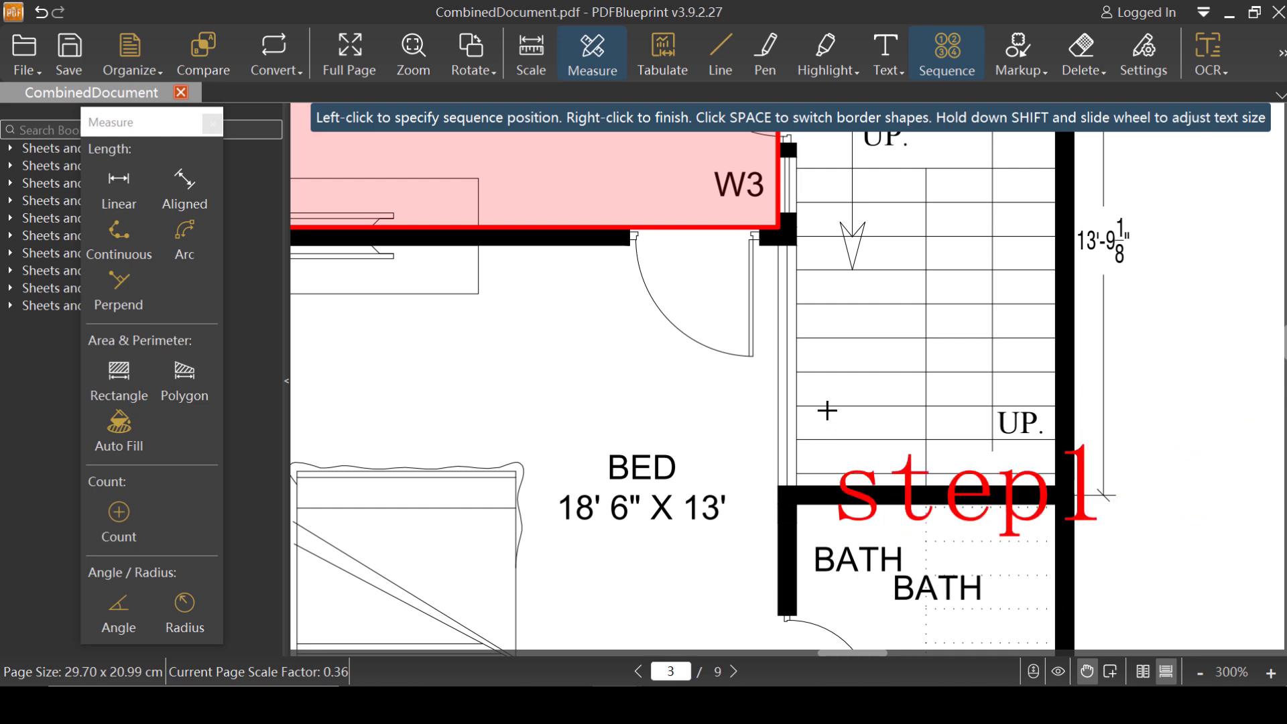
{"action": "scroll", "coordinate": [758, 406], "scroll_direction": "down", "scroll_amount": 2}
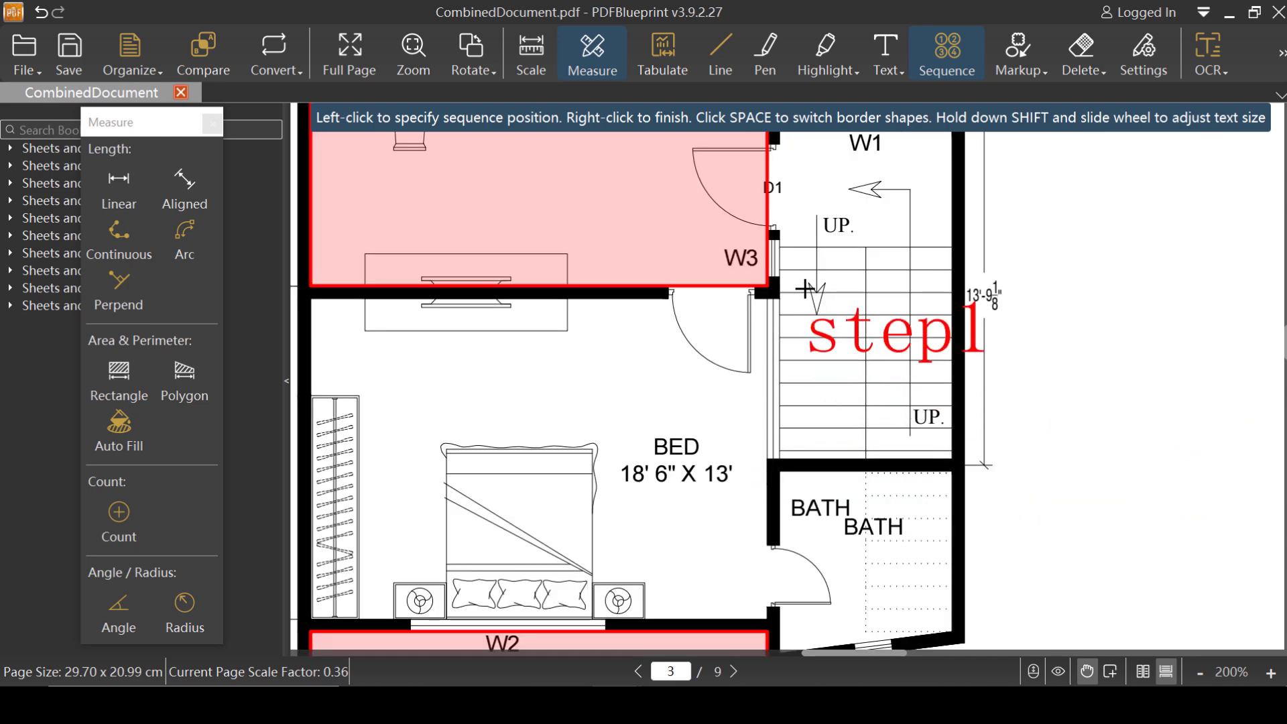
{"action": "scroll", "coordinate": [806, 286], "scroll_direction": "up", "scroll_amount": 1}
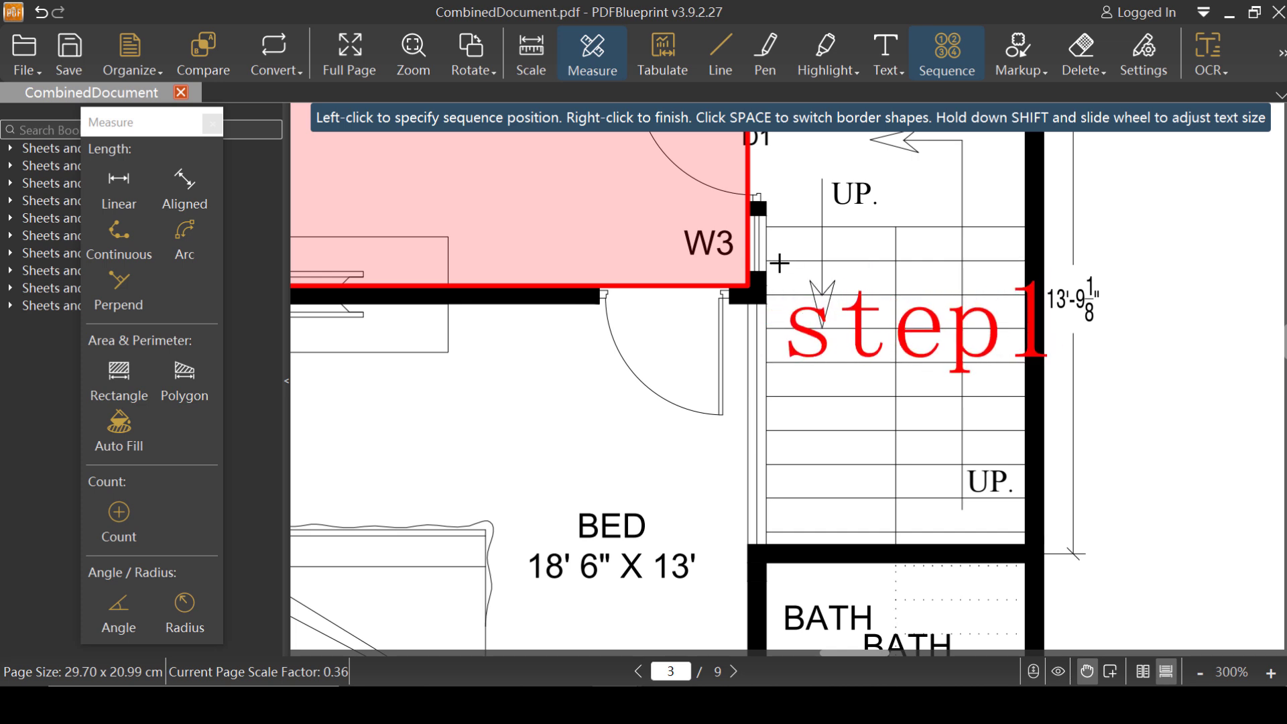
Try out the border shapes on the sequence label, shrink its text to fit a stair tread, and return the border to none
{"action": "key", "text": "space"}
{"action": "key", "text": "space"}
{"action": "key", "text": "space"}
{"action": "key", "text": "space"}
{"action": "key", "text": "space"}
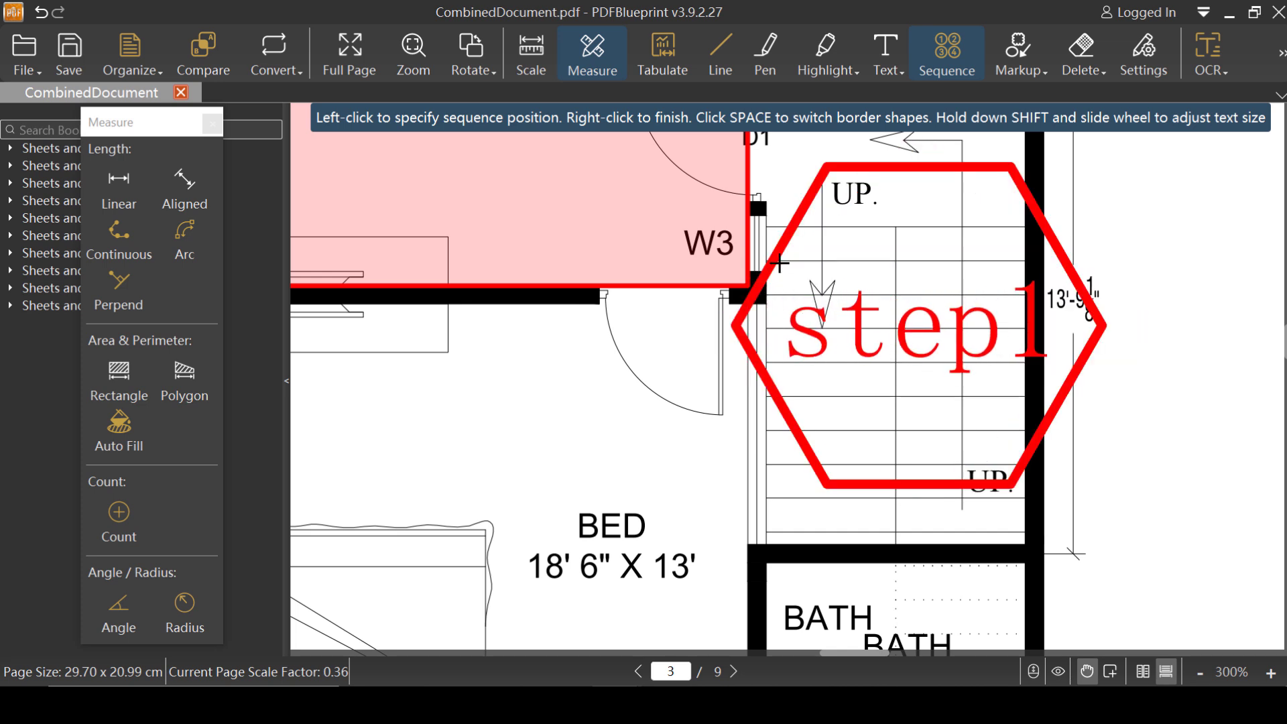
{"action": "key", "text": "space"}
{"action": "key", "text": "space"}
{"action": "key", "text": "space"}
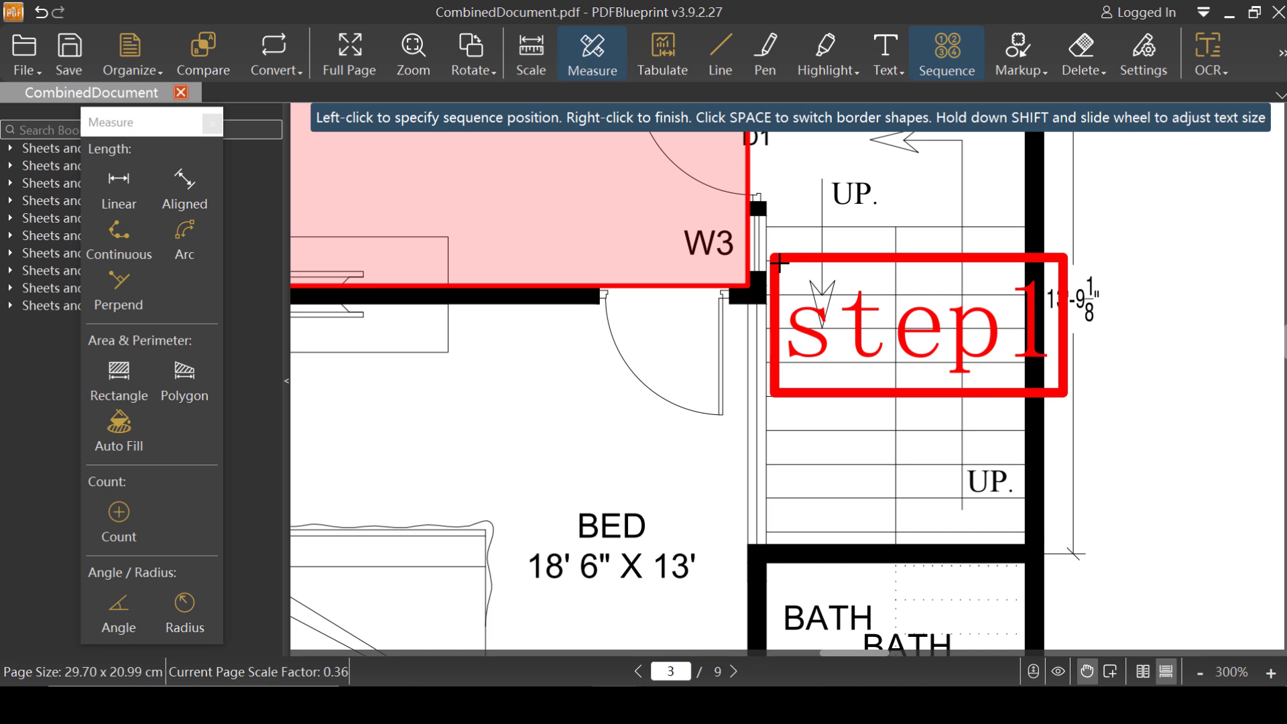
{"action": "scroll", "coordinate": [779, 263], "scroll_direction": "down", "scroll_amount": 6, "text": "shift"}
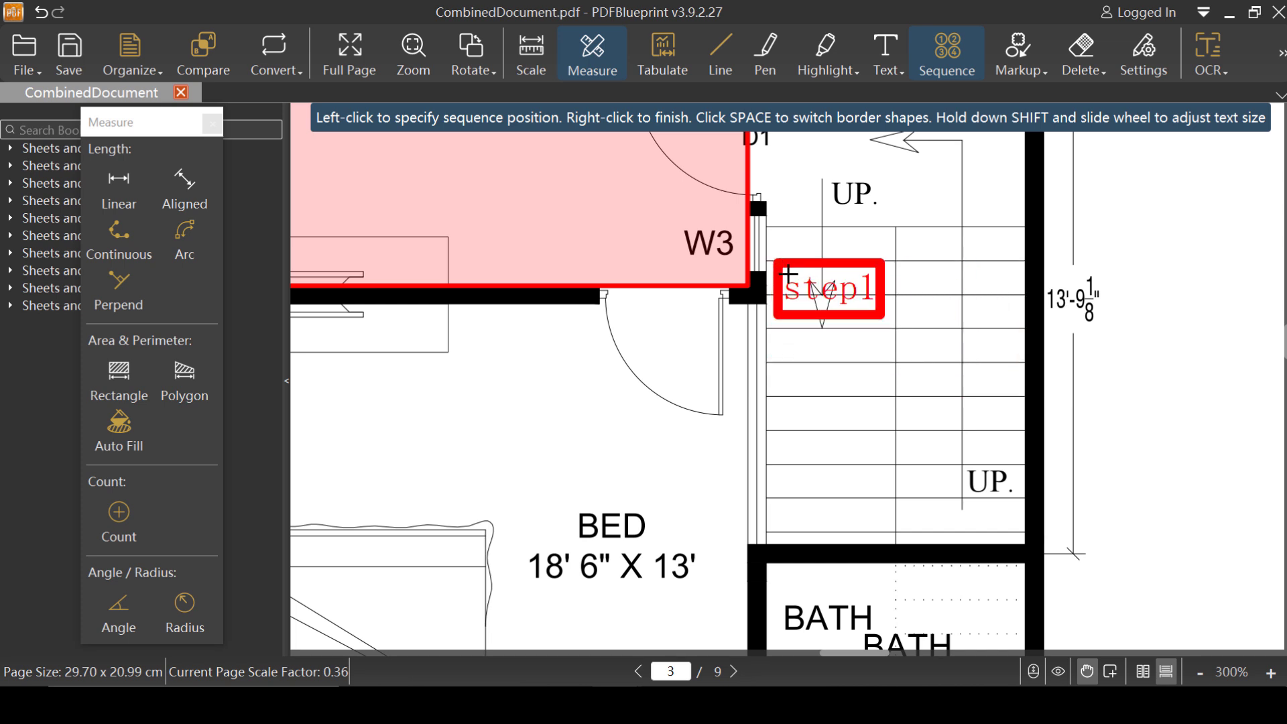
{"action": "scroll", "coordinate": [795, 303], "scroll_direction": "down", "scroll_amount": 3, "text": "shift"}
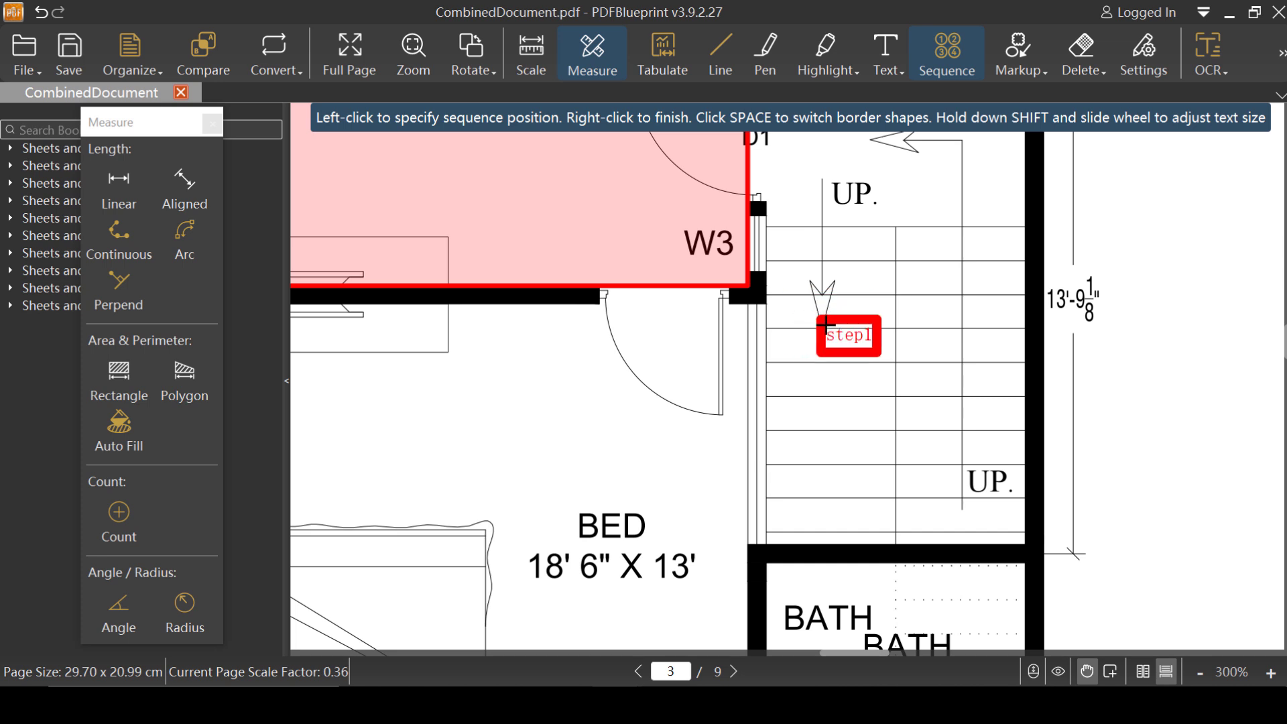
{"action": "key", "text": "space"}
{"action": "key", "text": "space"}
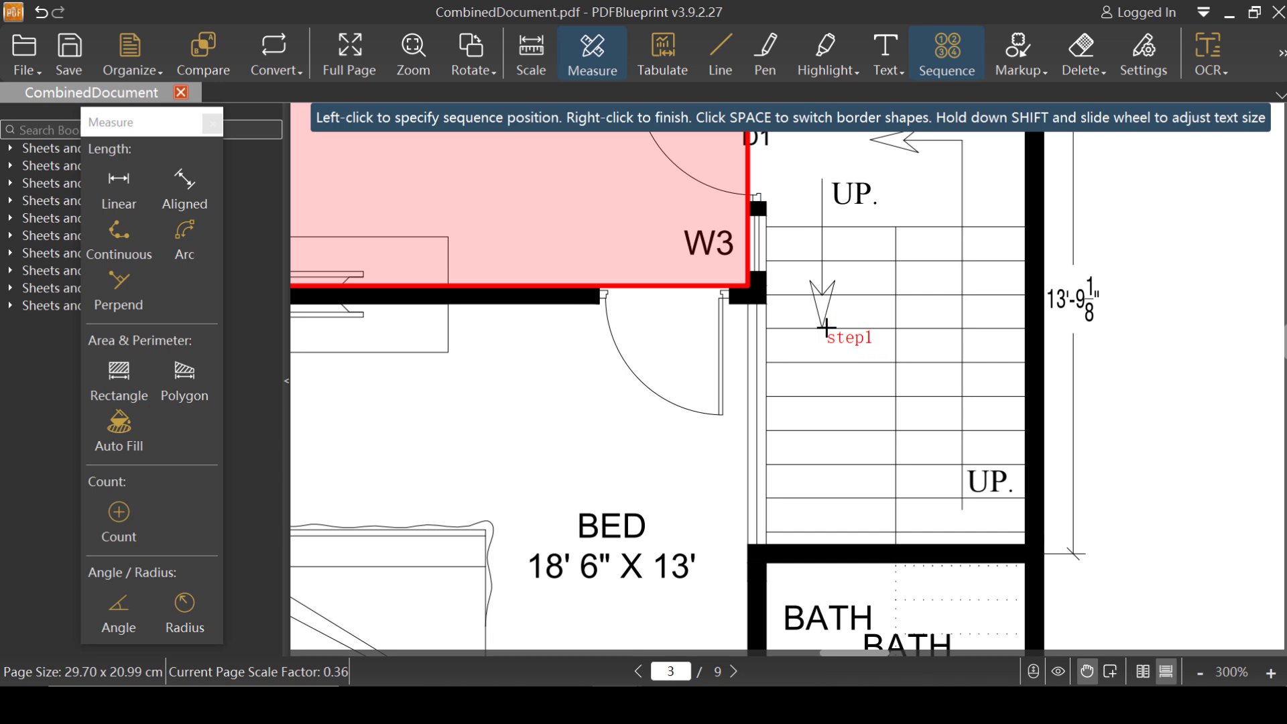
Place the sequence labels step1 to step10 down the treads of the left stair flight, from uppermost to lowest
{"action": "left_click", "coordinate": [815, 234]}
{"action": "left_click", "coordinate": [813, 265]}
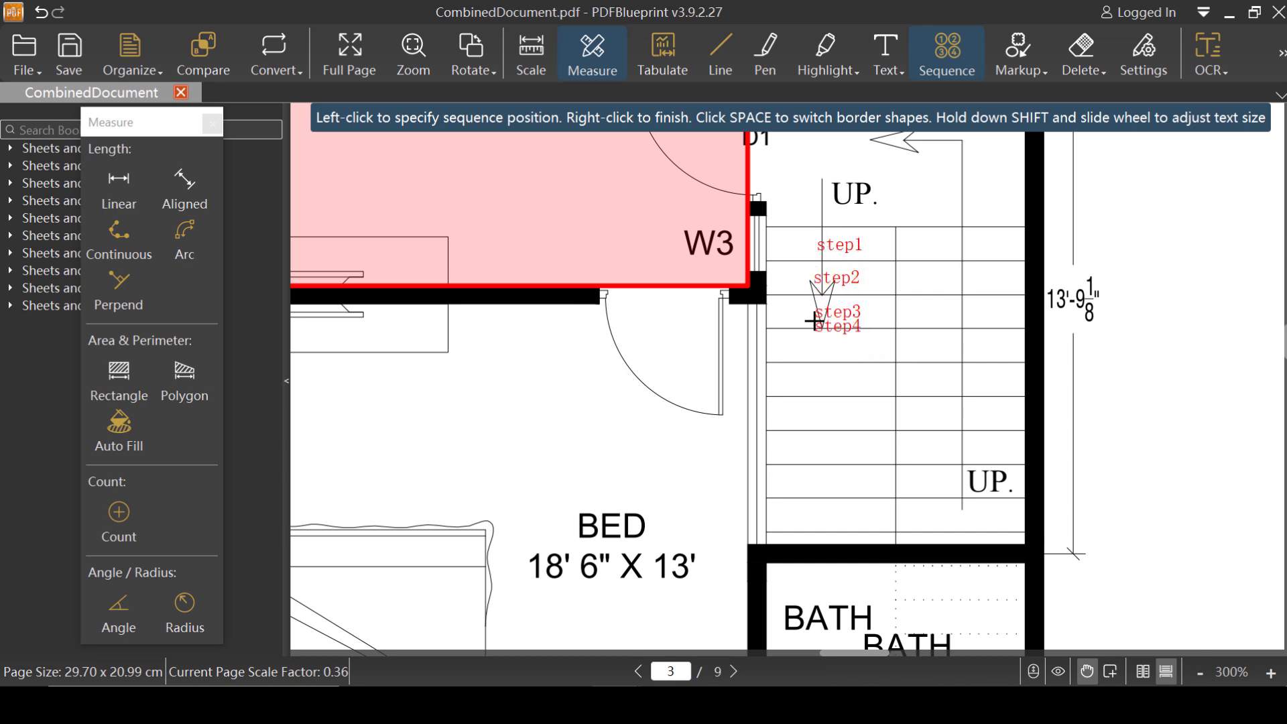
{"action": "left_click", "coordinate": [816, 301]}
{"action": "left_click", "coordinate": [812, 337]}
{"action": "left_click", "coordinate": [814, 370]}
{"action": "left_click", "coordinate": [815, 405]}
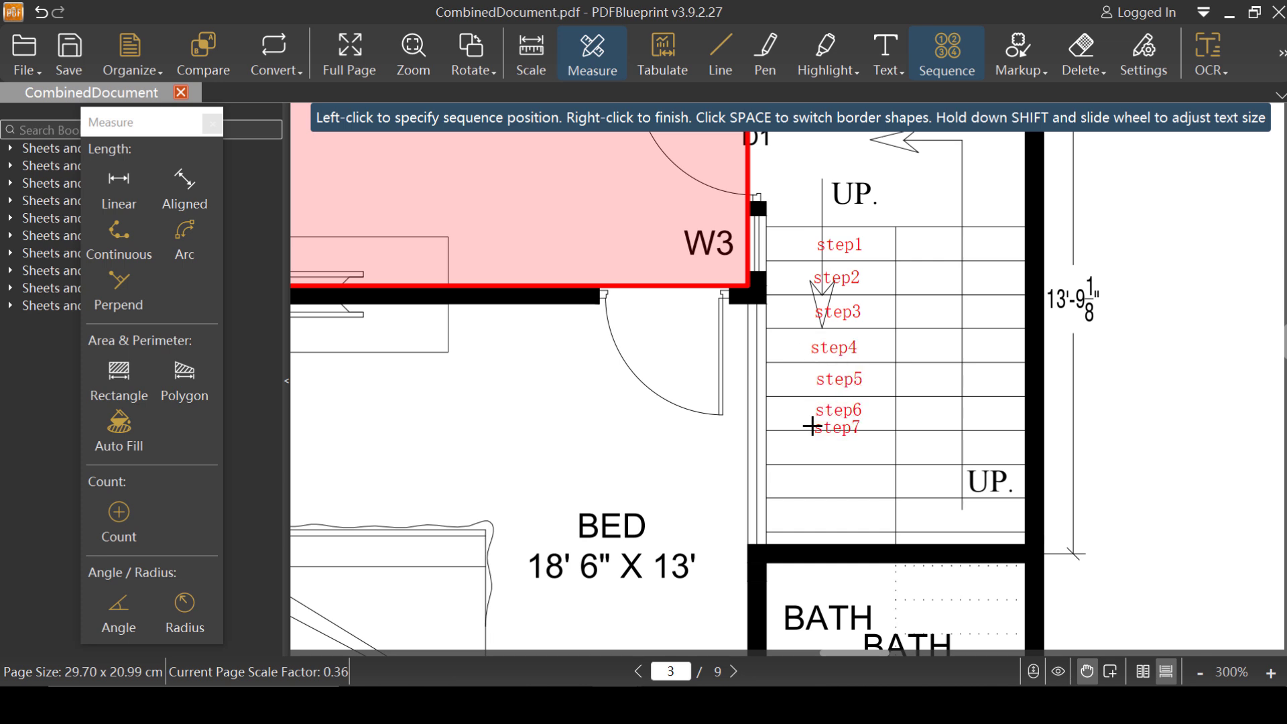
{"action": "left_click", "coordinate": [812, 439]}
{"action": "left_click", "coordinate": [811, 476]}
{"action": "left_click", "coordinate": [807, 515]}
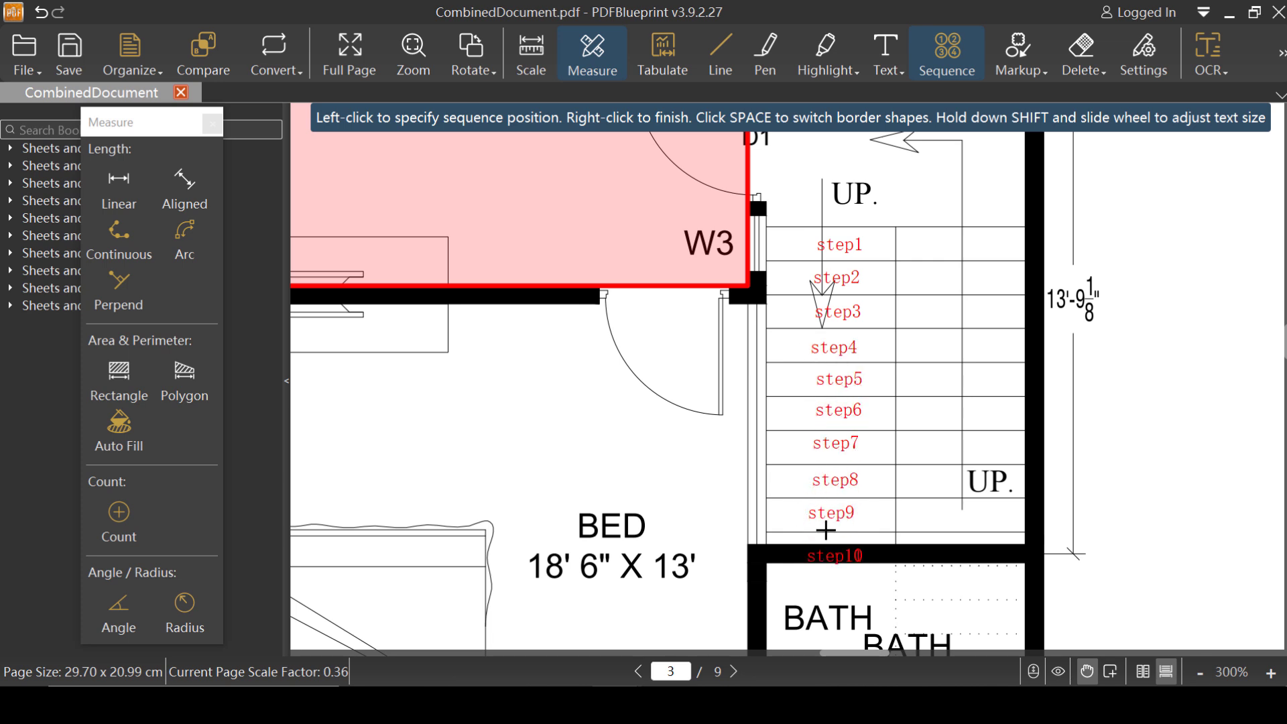
{"action": "left_click", "coordinate": [810, 556]}
Place the sequence labels step11 to step20 up the treads of the right stair flight and finish the numbering
{"action": "left_click", "coordinate": [916, 515]}
{"action": "left_click", "coordinate": [916, 486]}
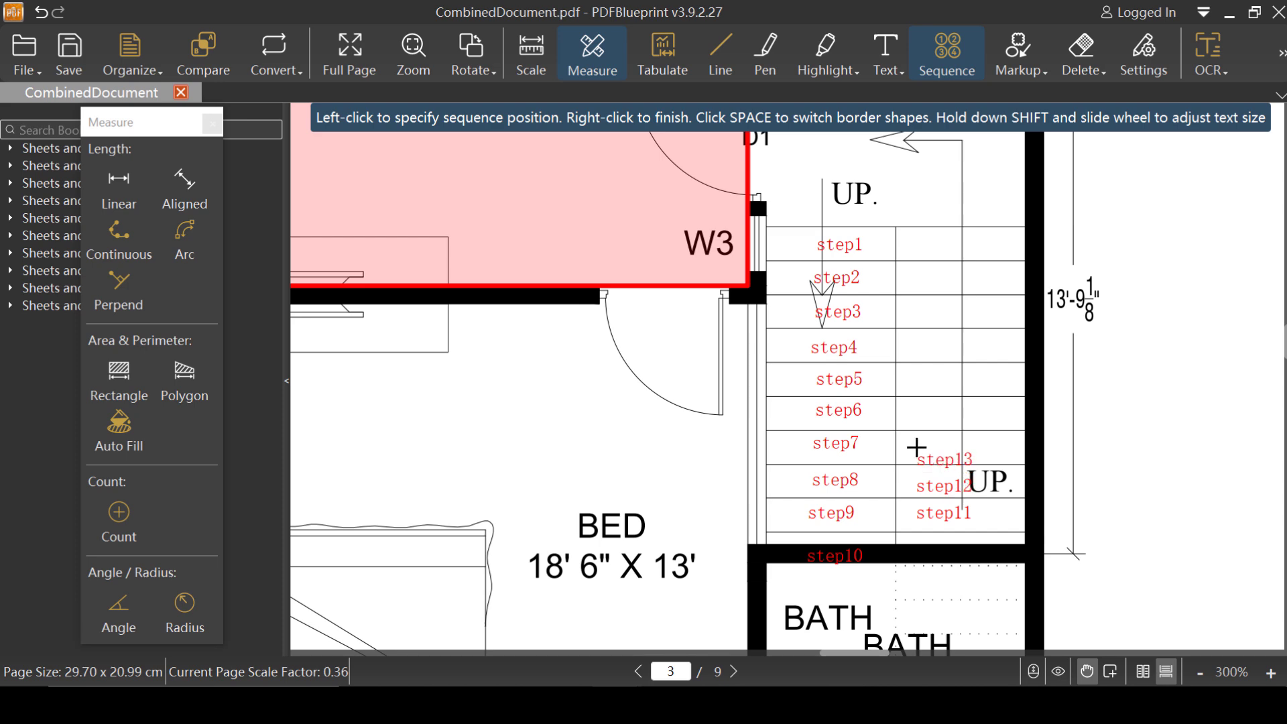
{"action": "left_click", "coordinate": [917, 453]}
{"action": "left_click", "coordinate": [917, 419]}
{"action": "left_click", "coordinate": [919, 387]}
{"action": "left_click", "coordinate": [920, 352]}
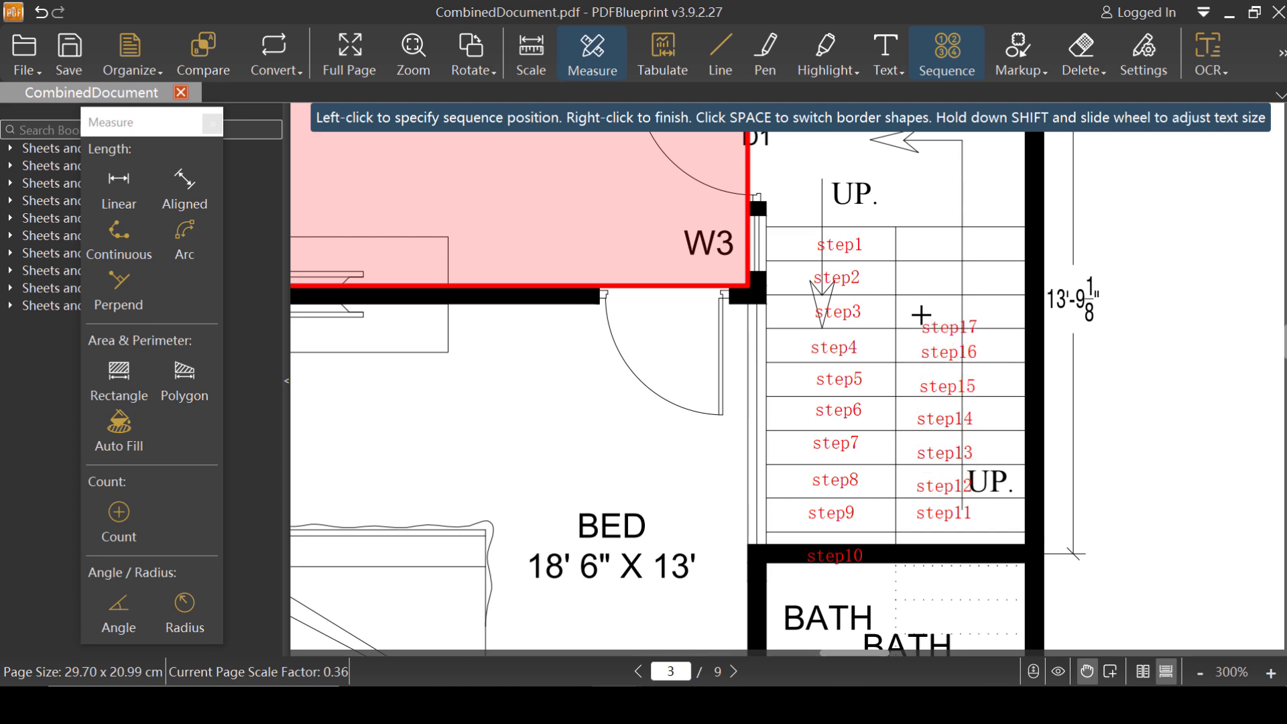
{"action": "left_click", "coordinate": [920, 315]}
{"action": "left_click", "coordinate": [923, 278]}
{"action": "left_click", "coordinate": [926, 255]}
{"action": "left_click", "coordinate": [922, 209]}
{"action": "right_click", "coordinate": [922, 209]}
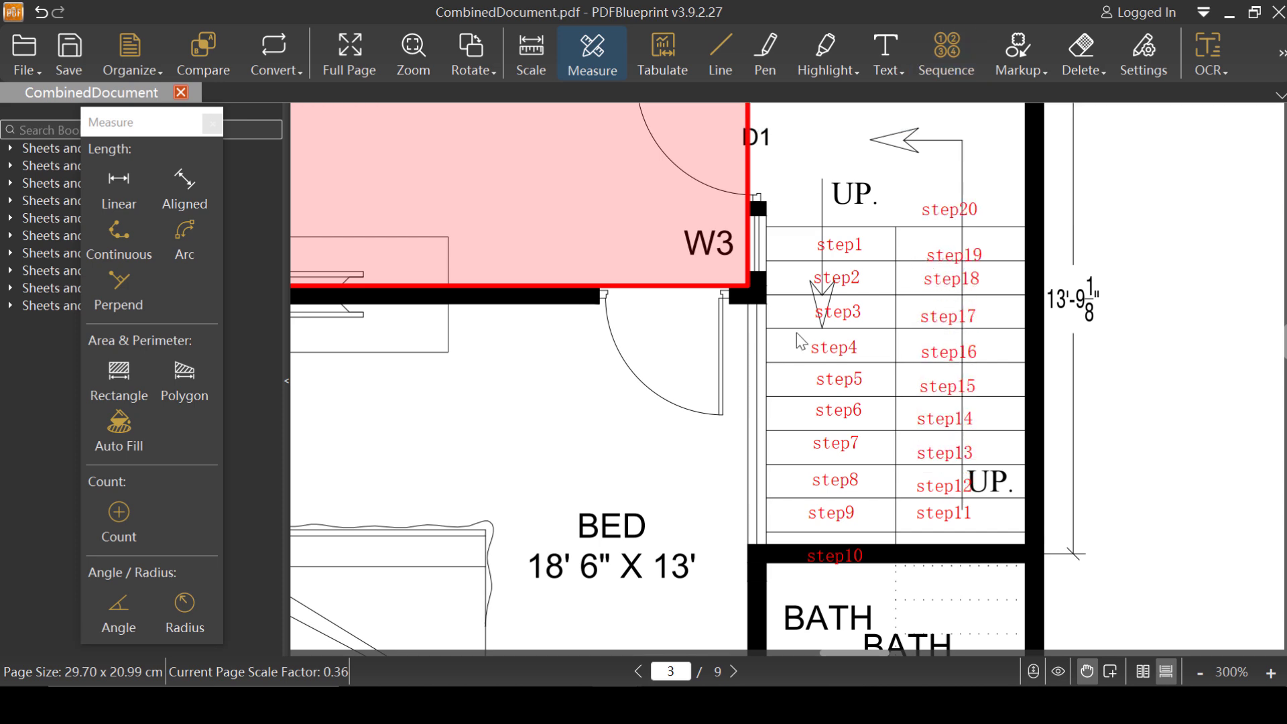
Open the Tabulate tool for page 3, move its dialog clear of the pages, and read the measurement summary
{"action": "scroll", "coordinate": [845, 342], "scroll_direction": "down", "scroll_amount": 4}
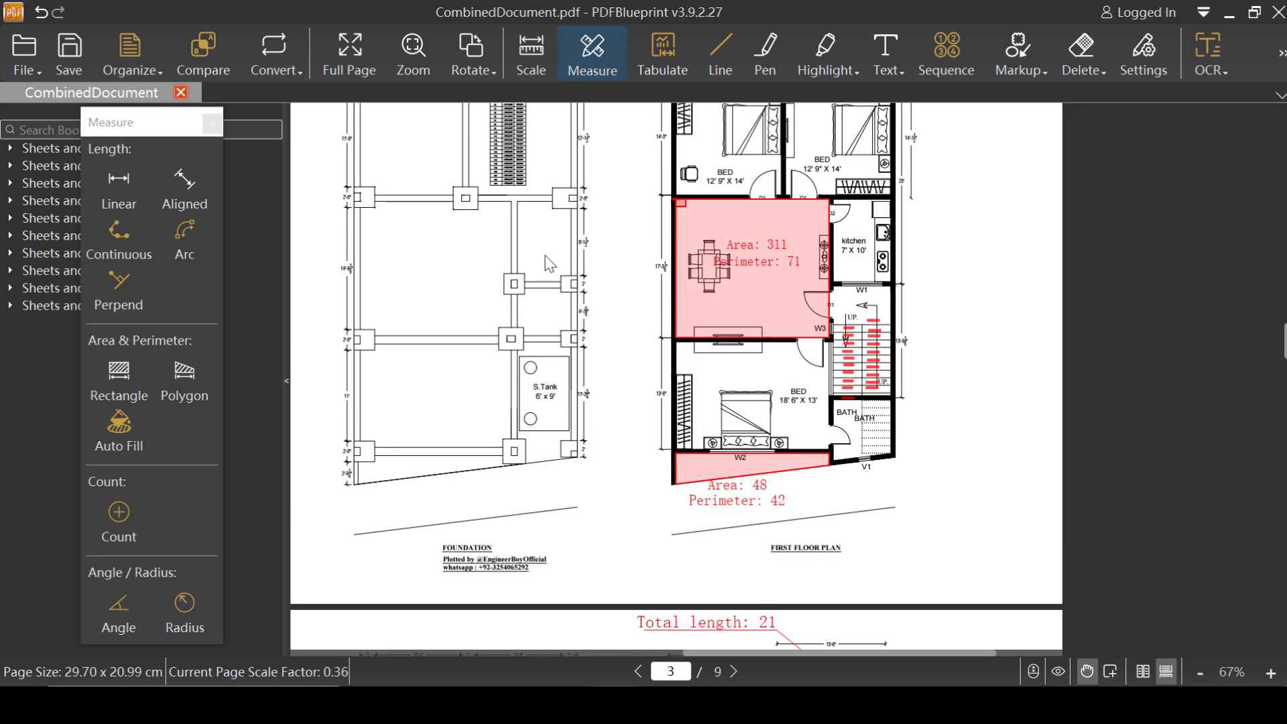
{"action": "scroll", "coordinate": [659, 343], "scroll_direction": "up", "scroll_amount": 5}
{"action": "scroll", "coordinate": [658, 343], "scroll_direction": "up", "scroll_amount": 6}
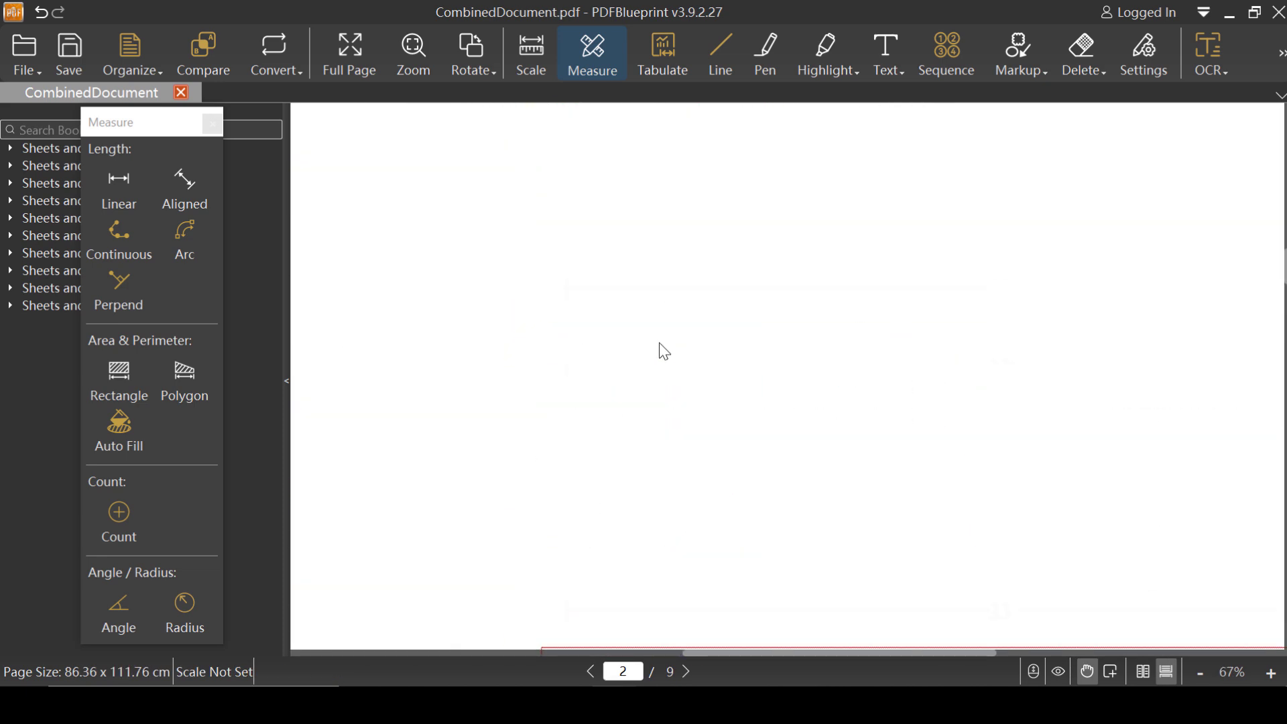
{"action": "scroll", "coordinate": [659, 343], "scroll_direction": "down", "scroll_amount": 5}
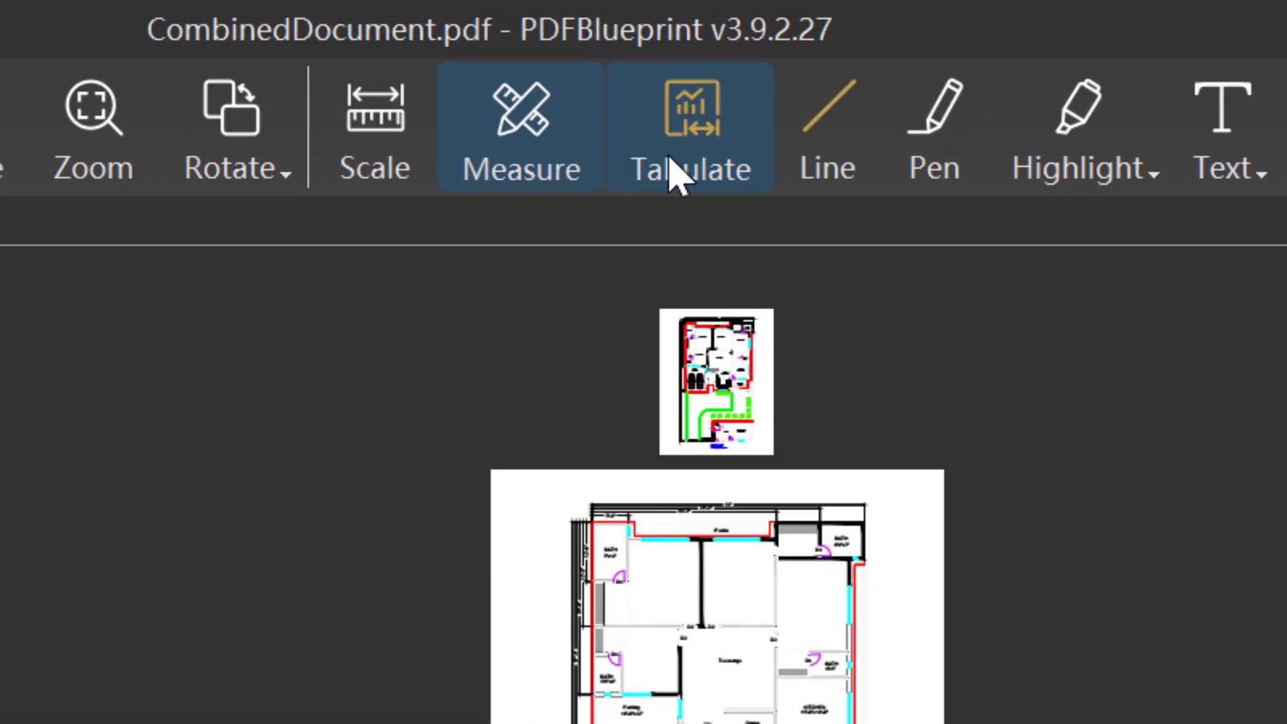
{"action": "left_click", "coordinate": [656, 65]}
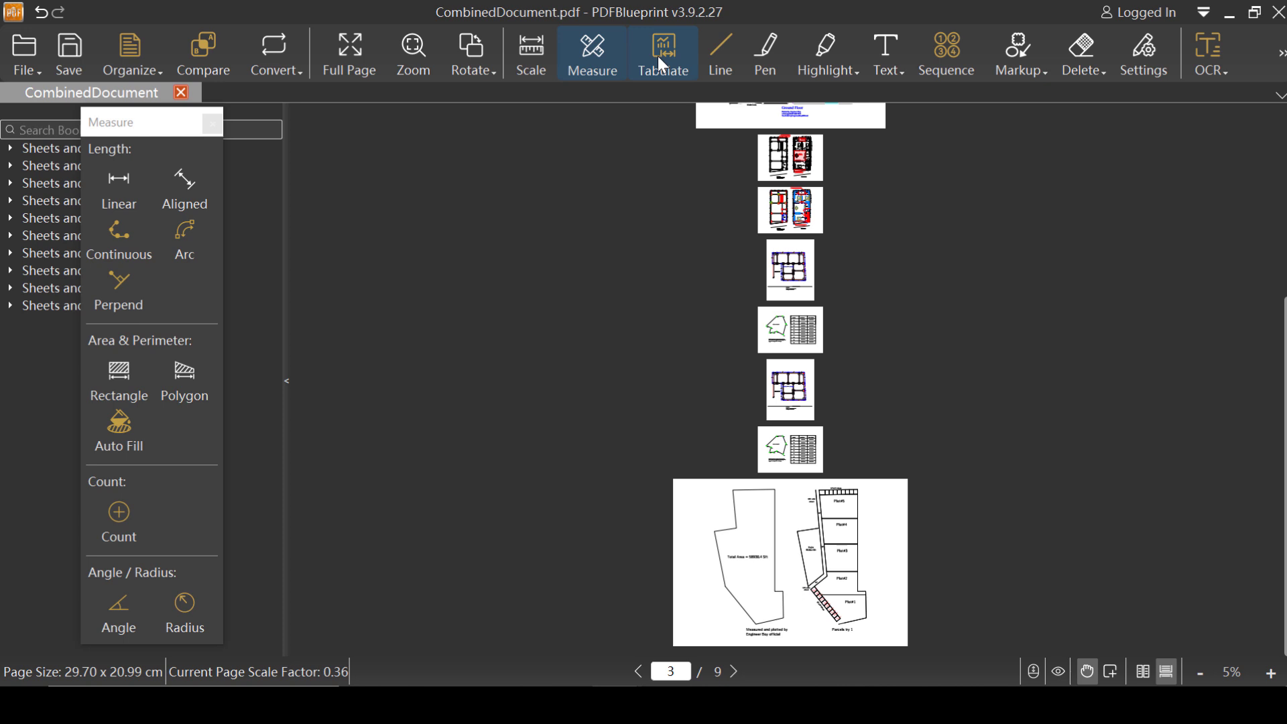
{"action": "left_click", "coordinate": [660, 63]}
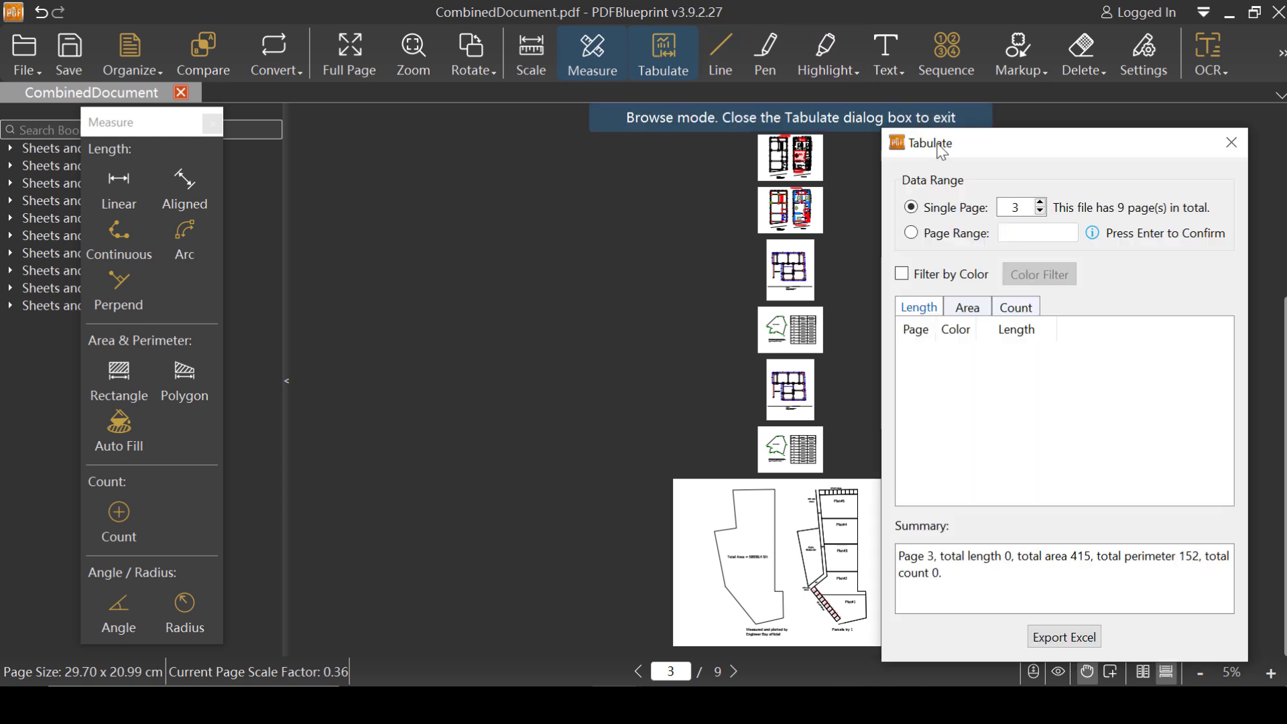
{"action": "left_click_drag", "start_coordinate": [941, 151], "coordinate": [261, 115]}
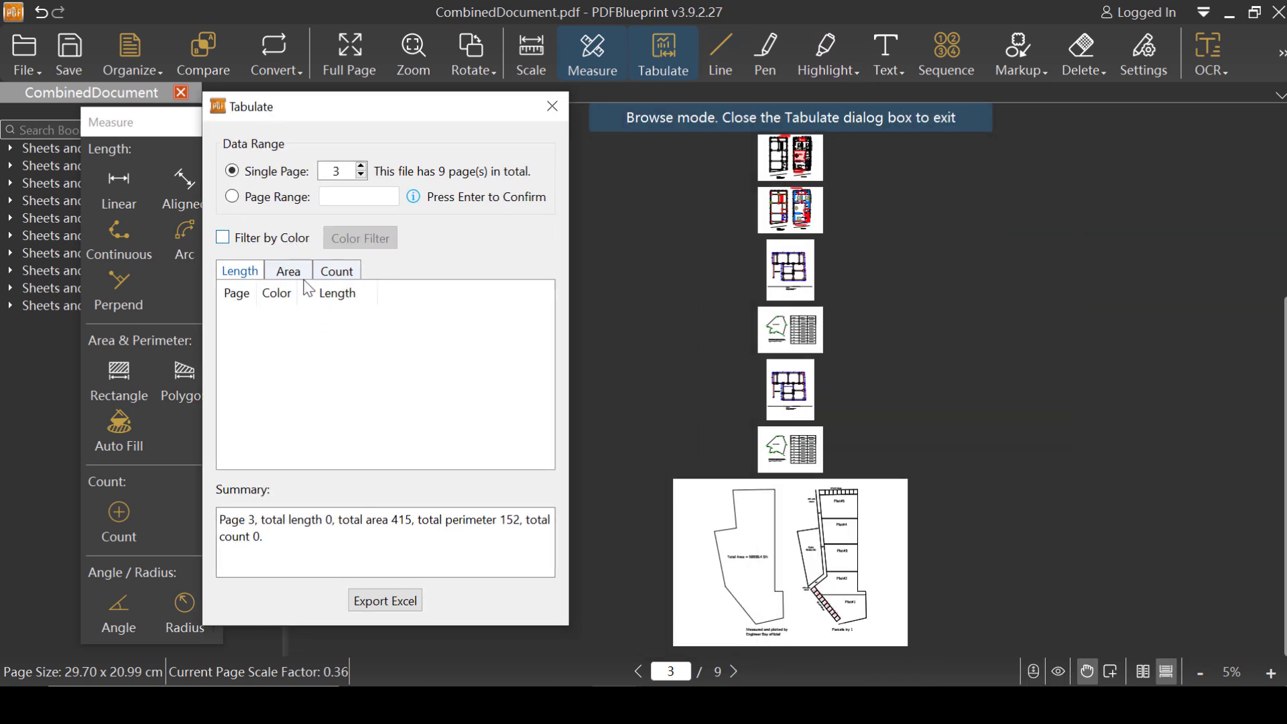
{"action": "left_click_drag", "start_coordinate": [293, 546], "coordinate": [167, 500]}
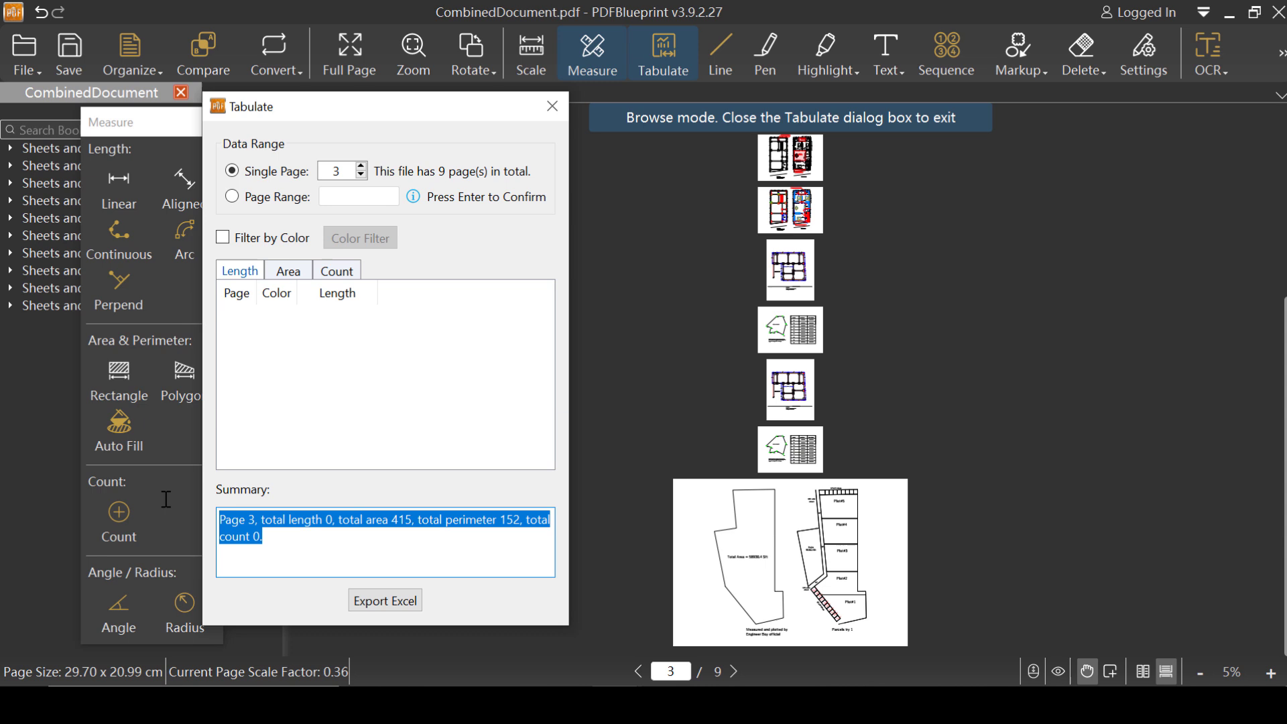
{"action": "left_click", "coordinate": [286, 539]}
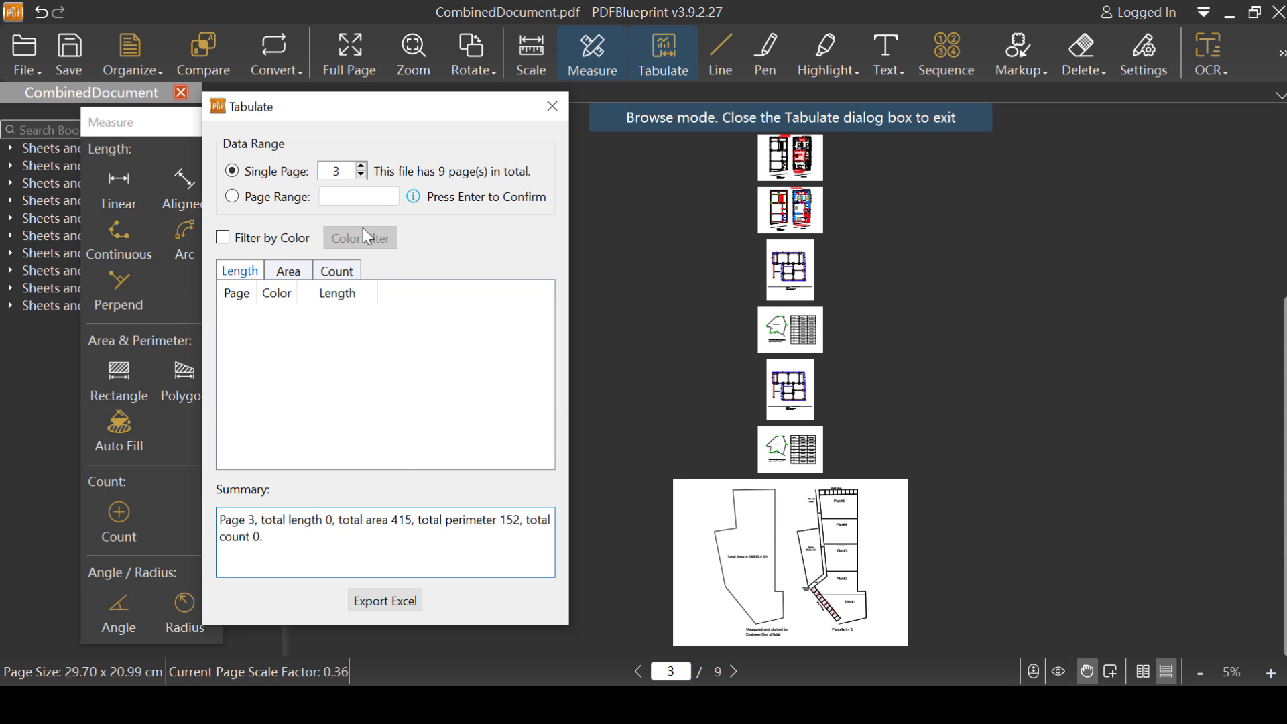
Tabulate the measurements of page 9 and examine its area and count lists
{"action": "double_click", "coordinate": [335, 171]}
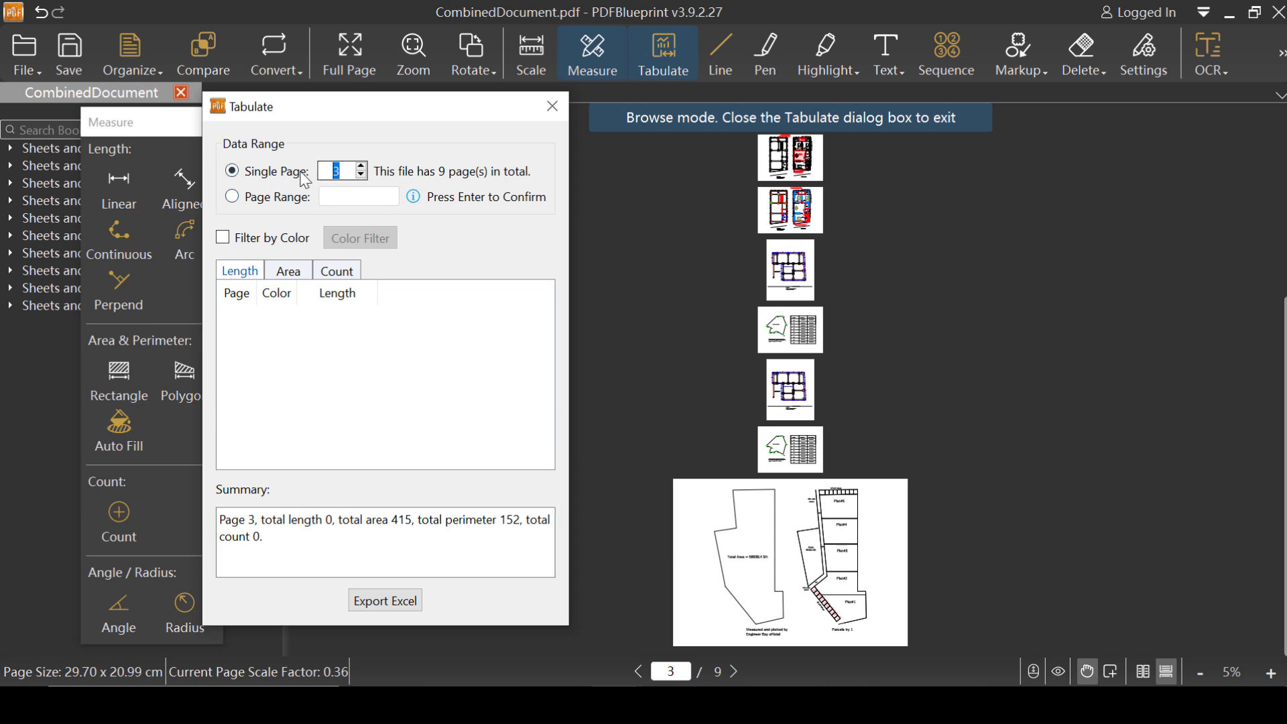
{"action": "type", "text": "9"}
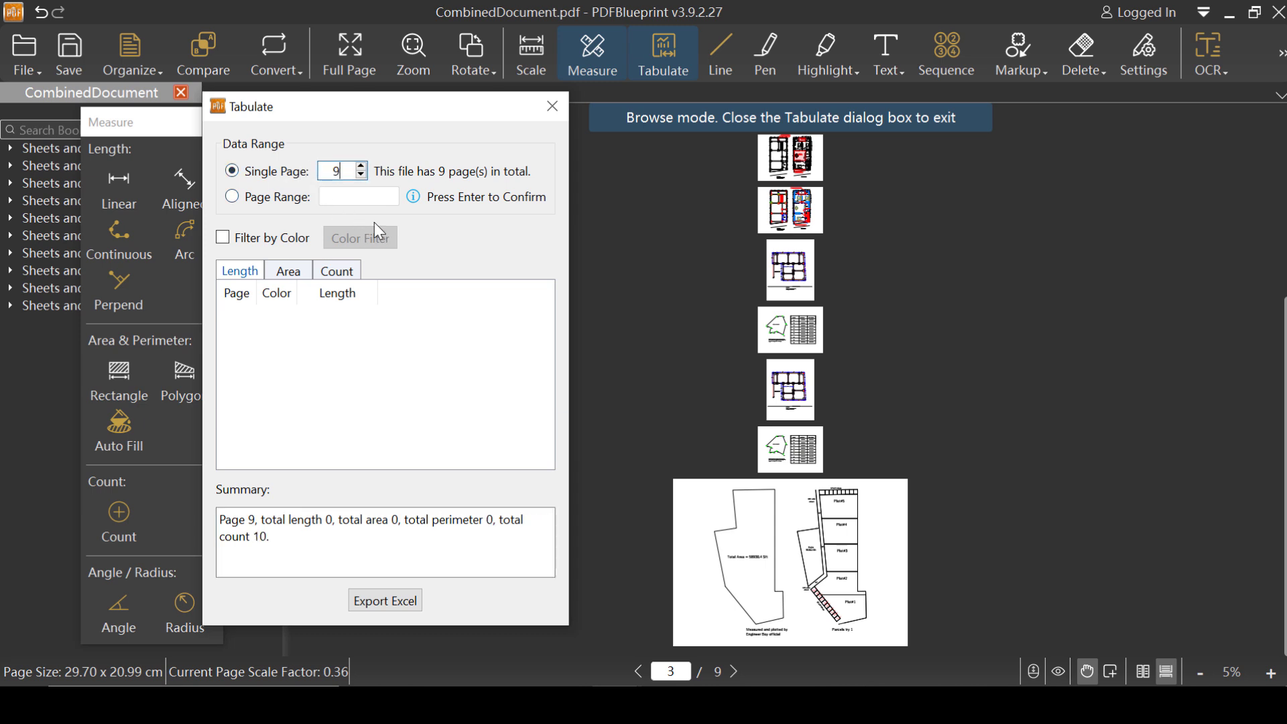
{"action": "key", "text": "Return"}
{"action": "left_click", "coordinate": [349, 173]}
{"action": "left_click", "coordinate": [290, 274]}
{"action": "left_click", "coordinate": [343, 279]}
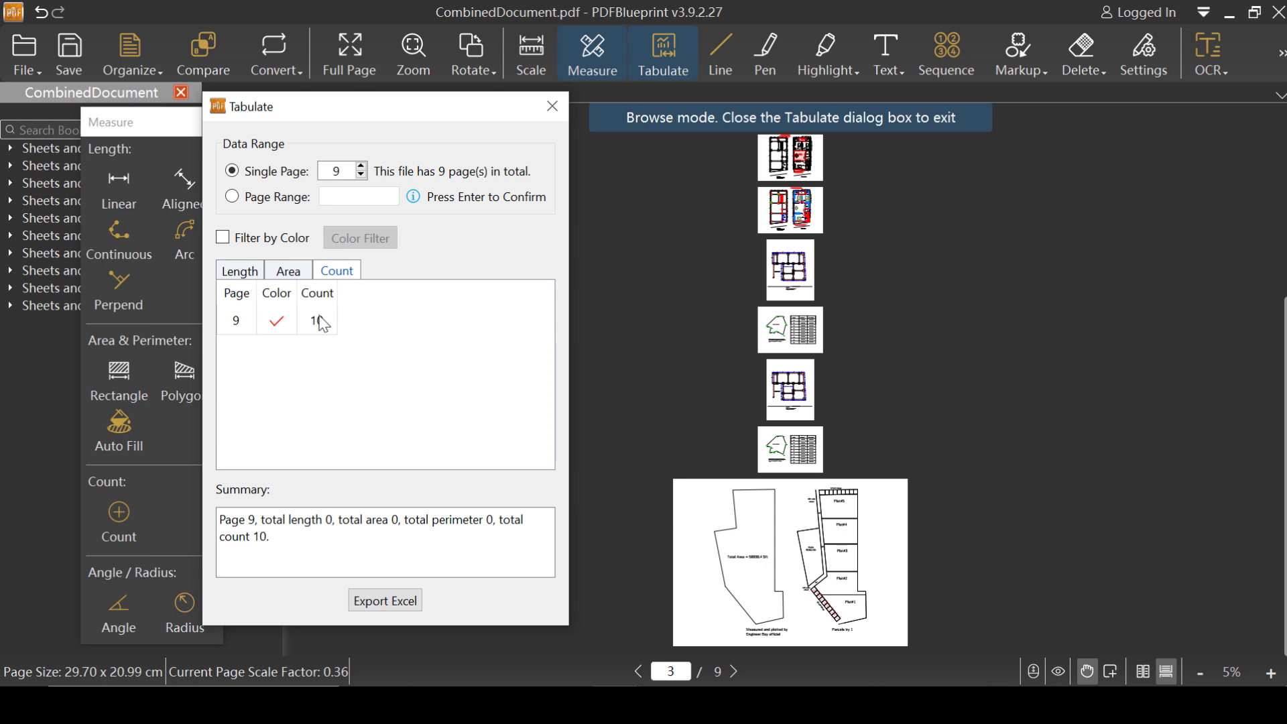
{"action": "left_click", "coordinate": [820, 578]}
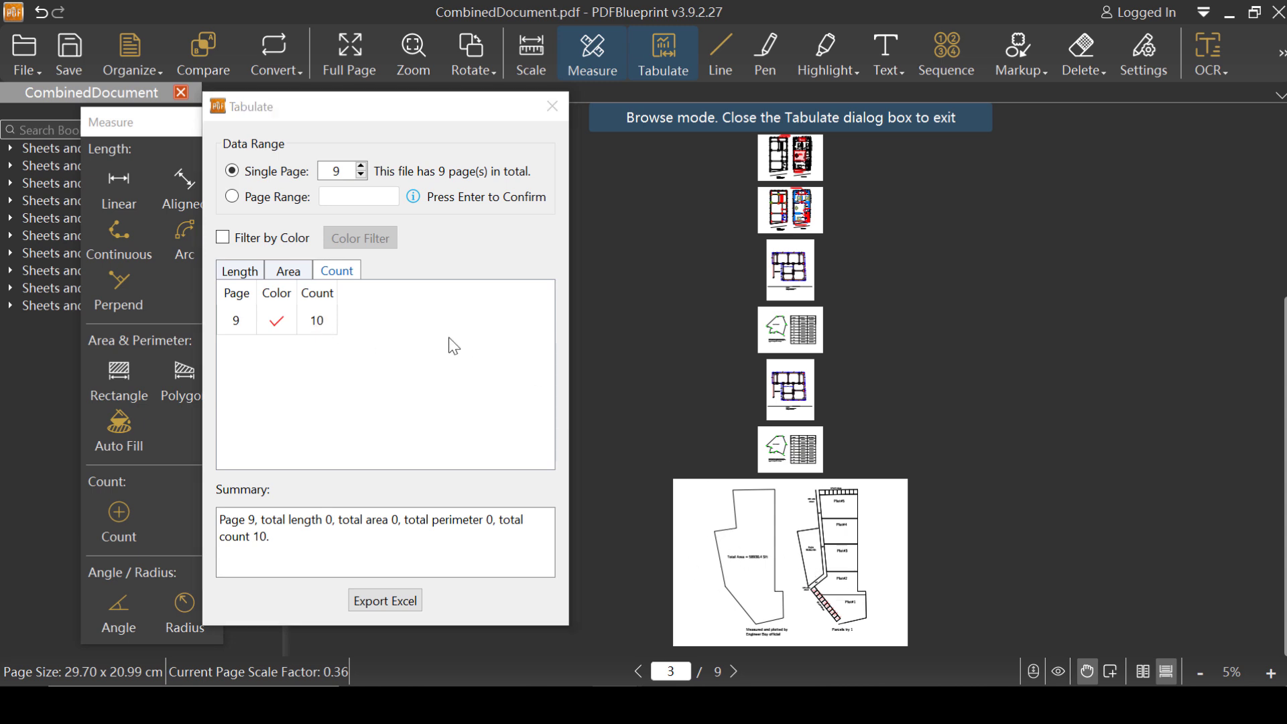
Tabulate the measurements of page 5 and check its length and count lists
{"action": "left_click", "coordinate": [343, 178]}
{"action": "double_click", "coordinate": [343, 177]}
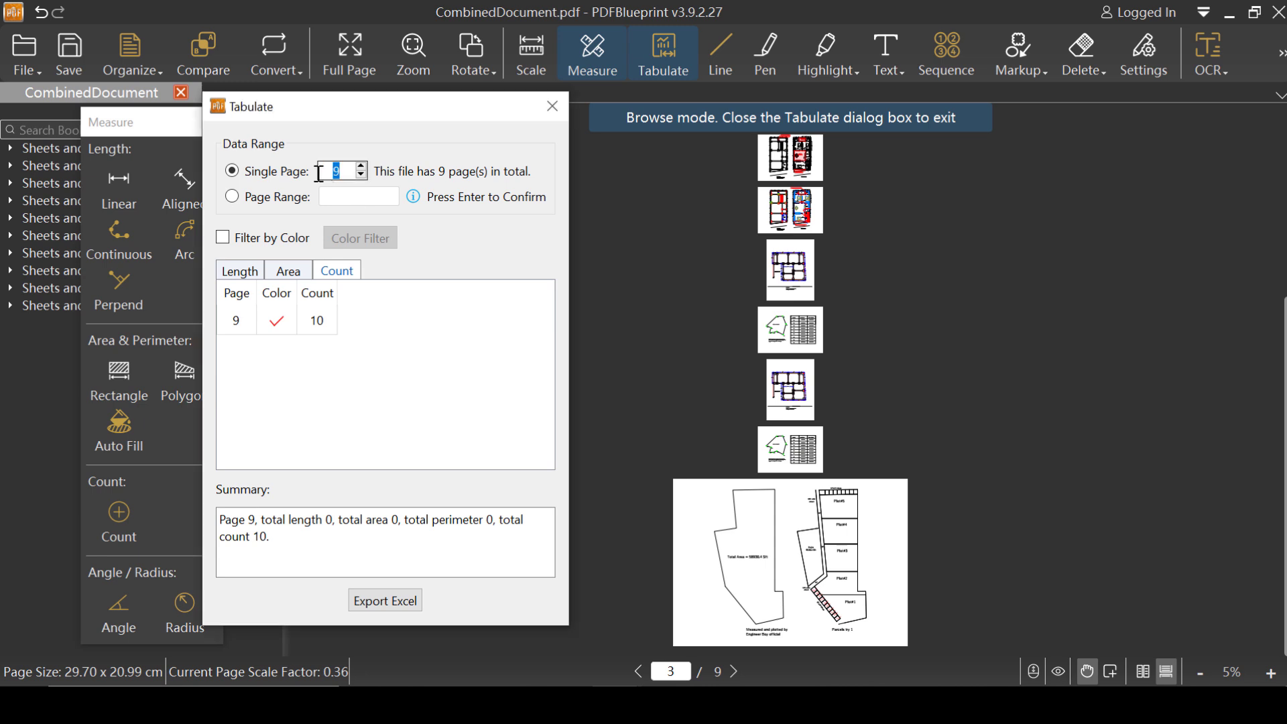
{"action": "type", "text": "5"}
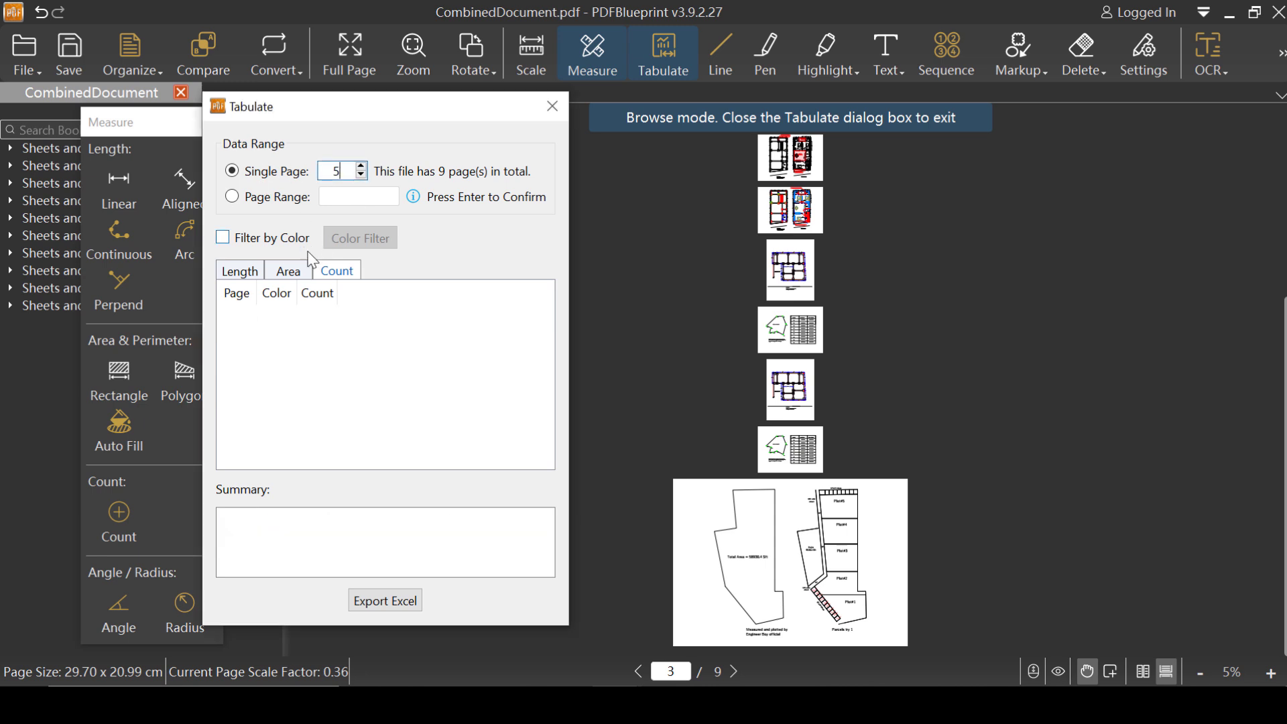
{"action": "left_click", "coordinate": [244, 275]}
{"action": "left_click", "coordinate": [327, 271]}
Tabulate the measurements of page 4 and examine its list of lengths
{"action": "double_click", "coordinate": [339, 170]}
{"action": "type", "text": "4"}
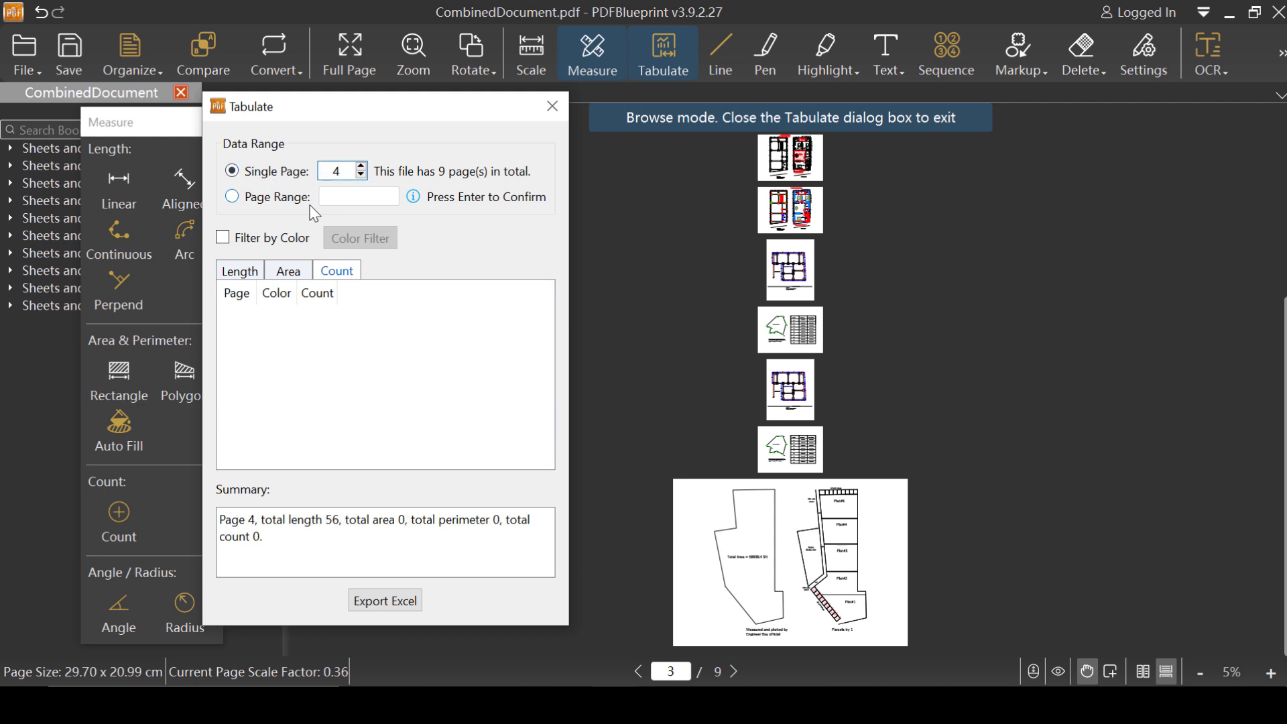
{"action": "left_click", "coordinate": [231, 276]}
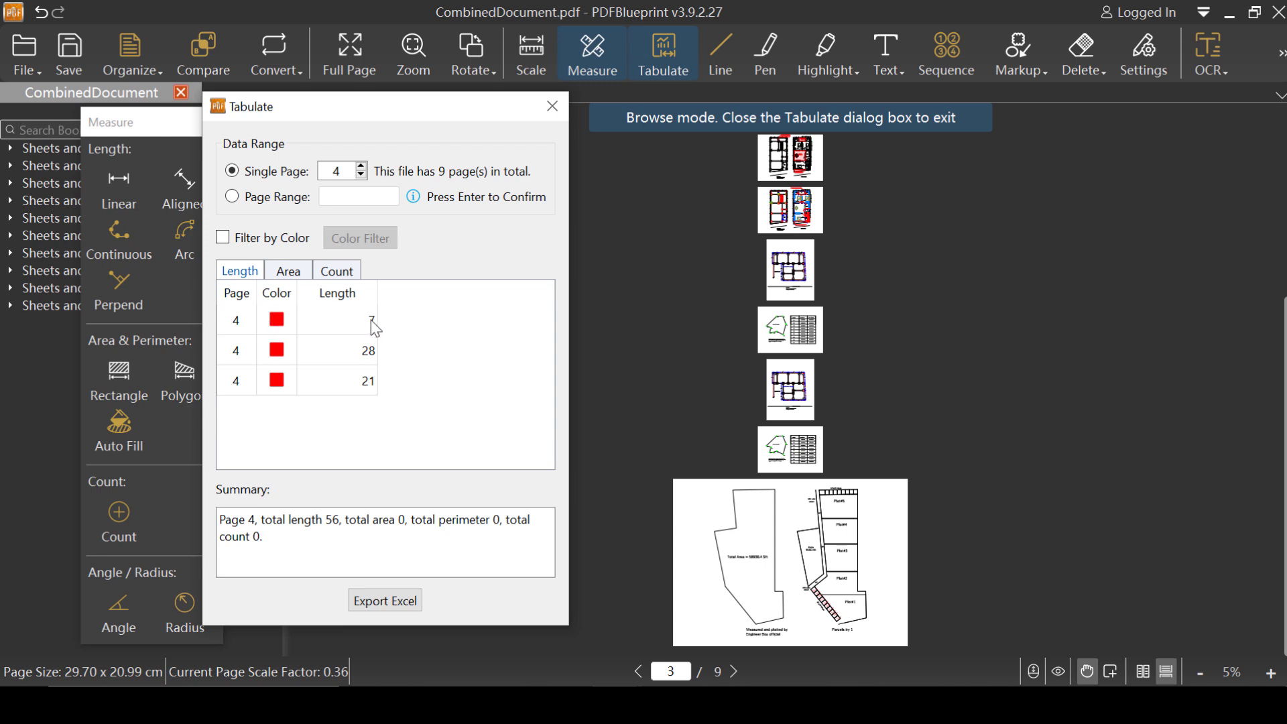
Locate each of page 4's tabulated lengths on the drawing and check the page's area list
{"action": "left_click", "coordinate": [331, 323]}
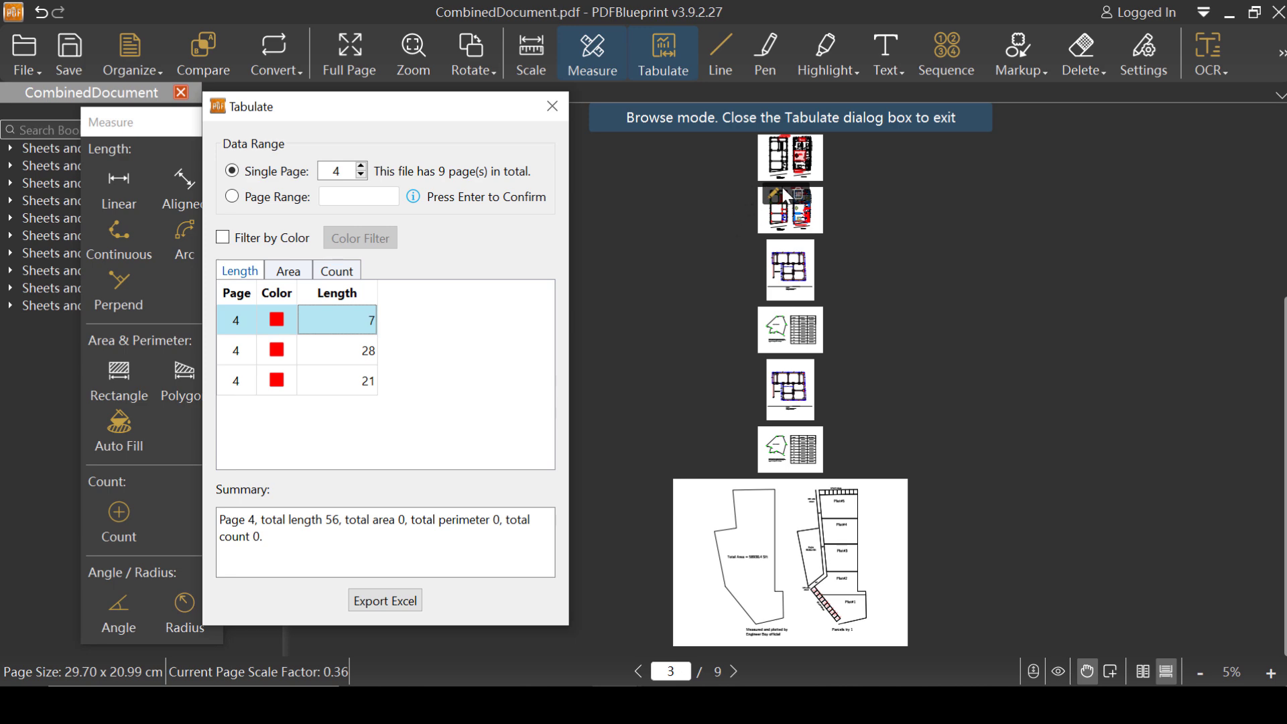
{"action": "left_click", "coordinate": [371, 351]}
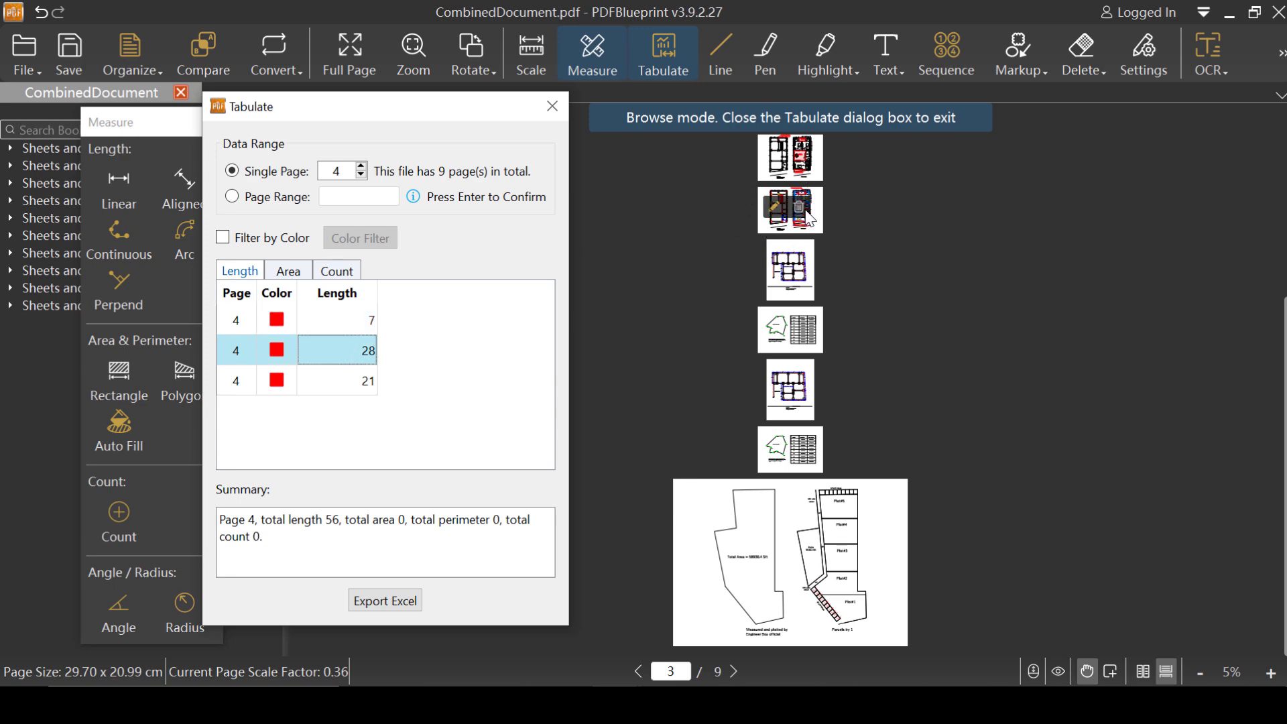
{"action": "scroll", "coordinate": [843, 235], "scroll_direction": "up", "scroll_amount": 5}
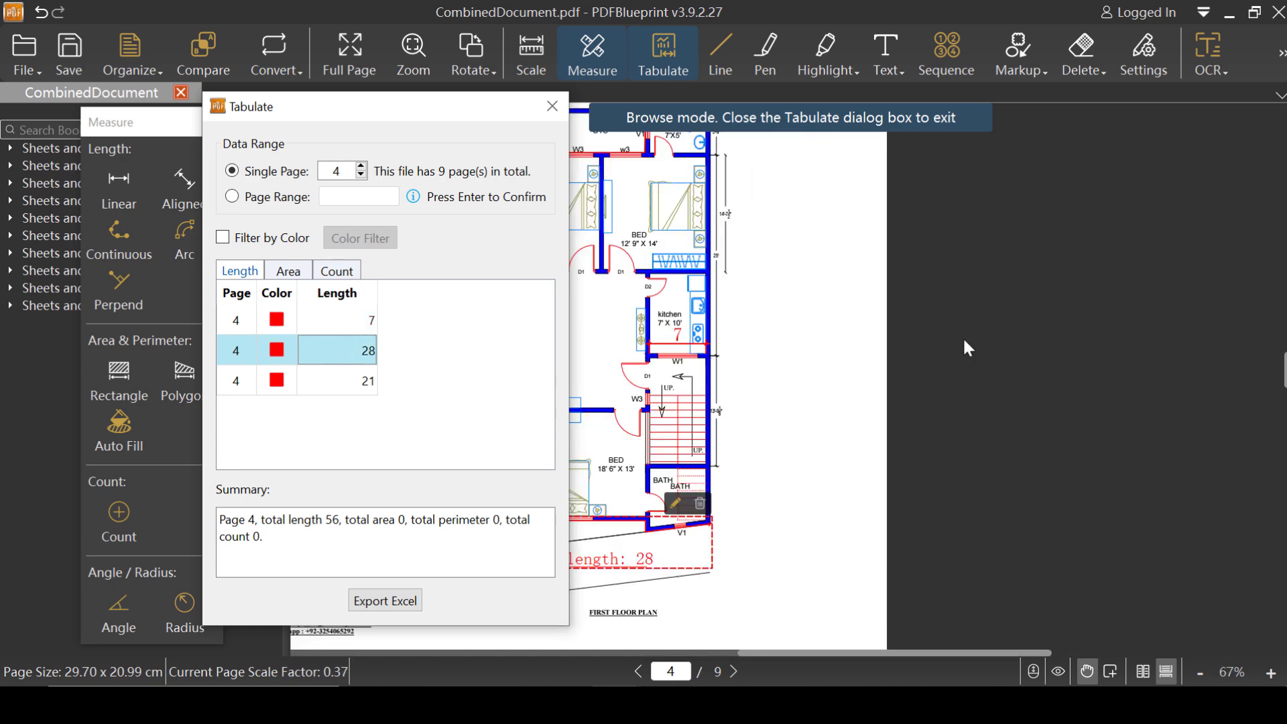
{"action": "scroll", "coordinate": [965, 347], "scroll_direction": "down", "scroll_amount": 2}
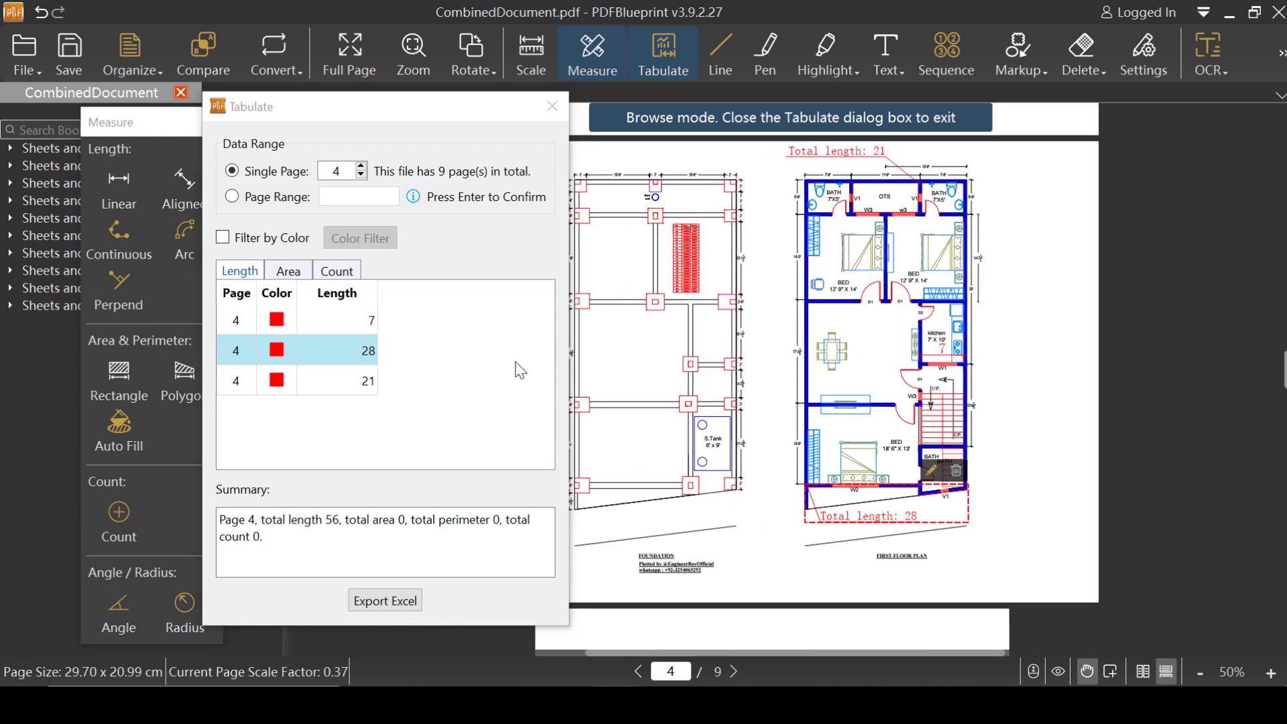
{"action": "left_click", "coordinate": [287, 327]}
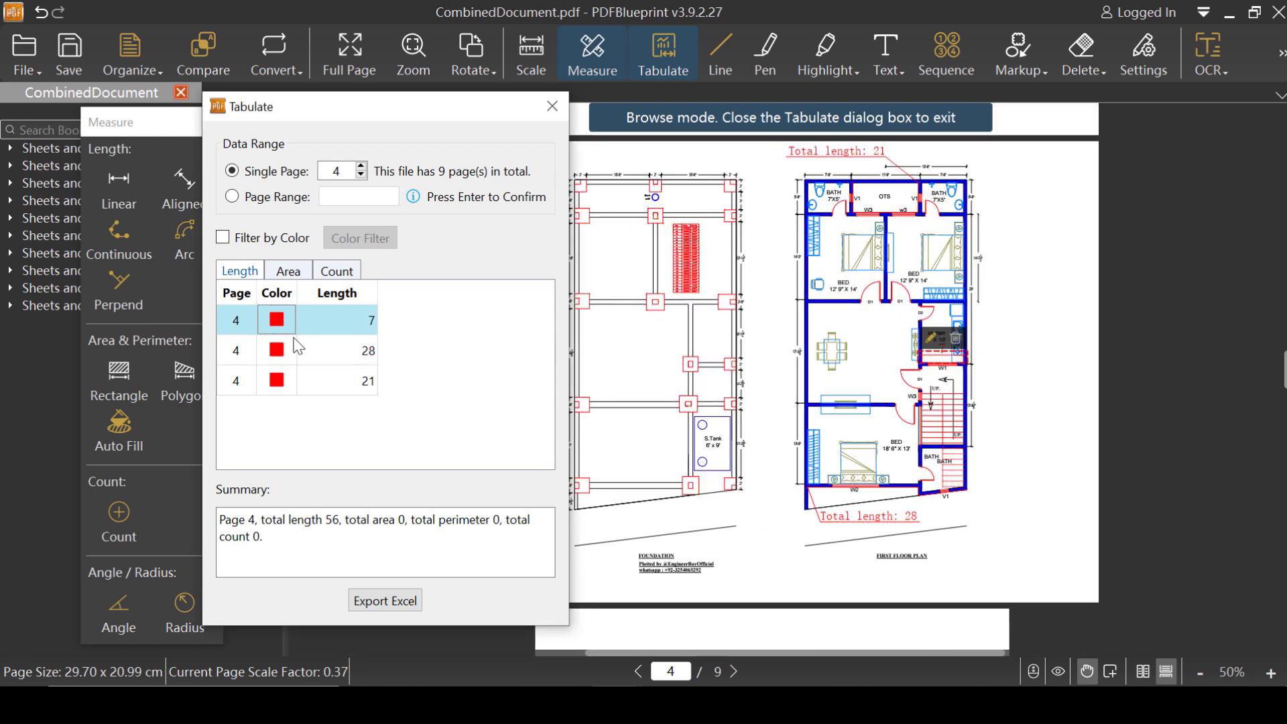
{"action": "left_click", "coordinate": [339, 387]}
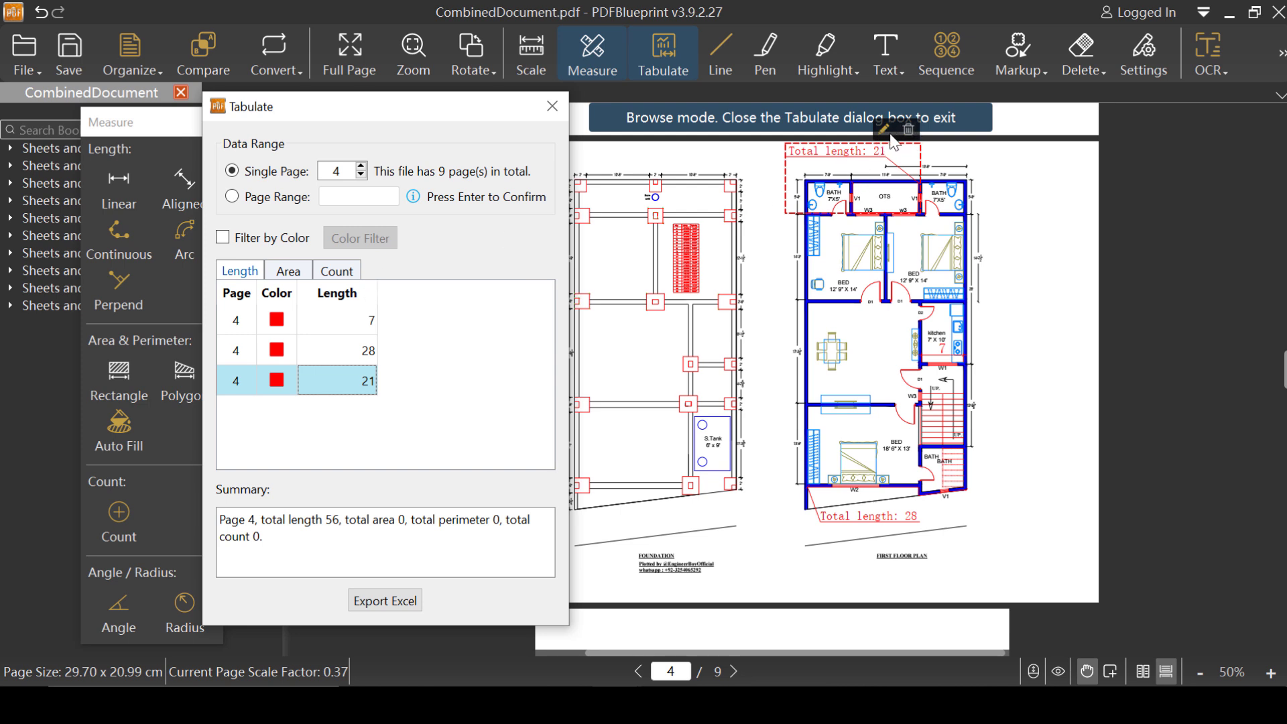
{"action": "left_click", "coordinate": [289, 271]}
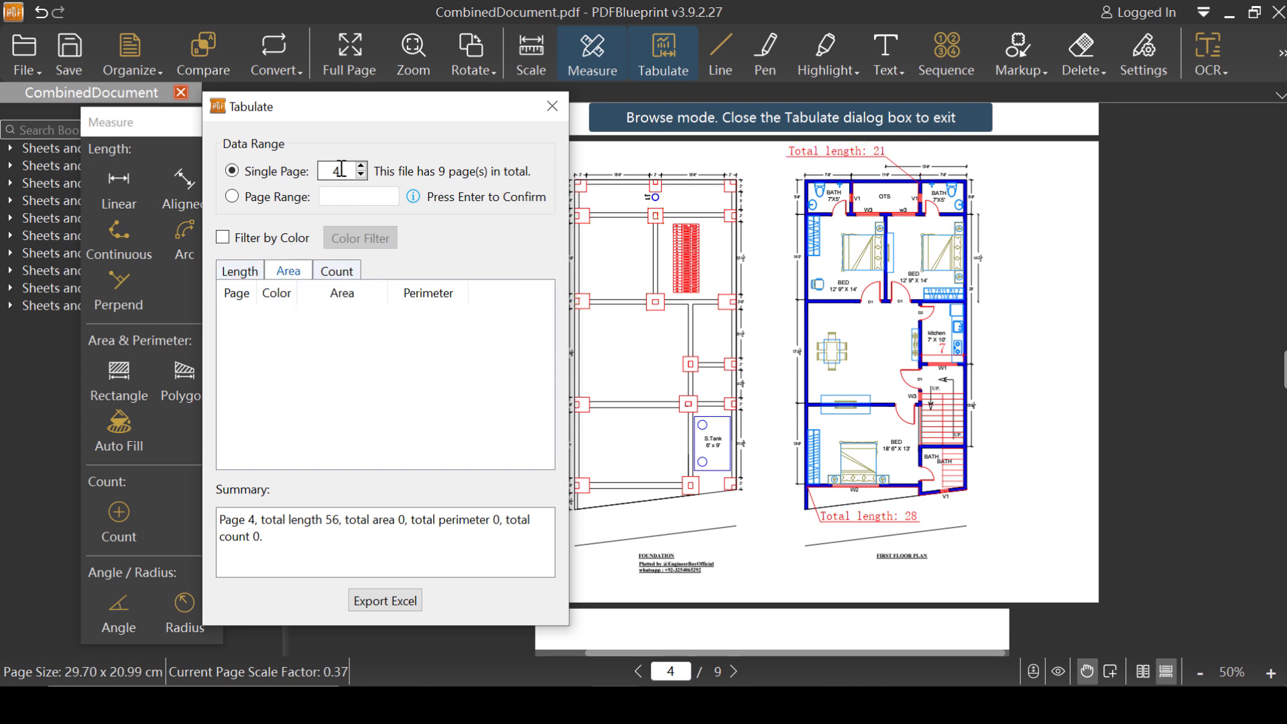
Tabulate page 3's measurements, locate each listed area on the drawing, and read the summary
{"action": "left_click", "coordinate": [361, 175]}
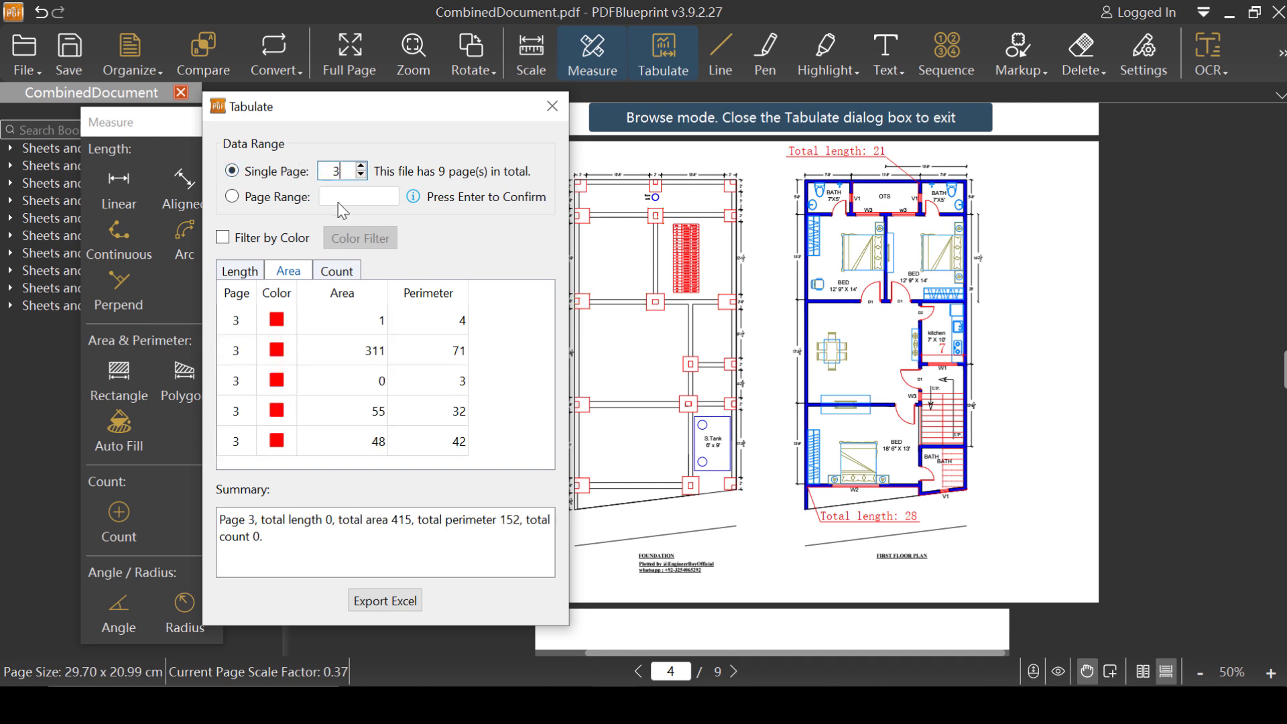
{"action": "left_click", "coordinate": [248, 273]}
{"action": "left_click", "coordinate": [278, 271]}
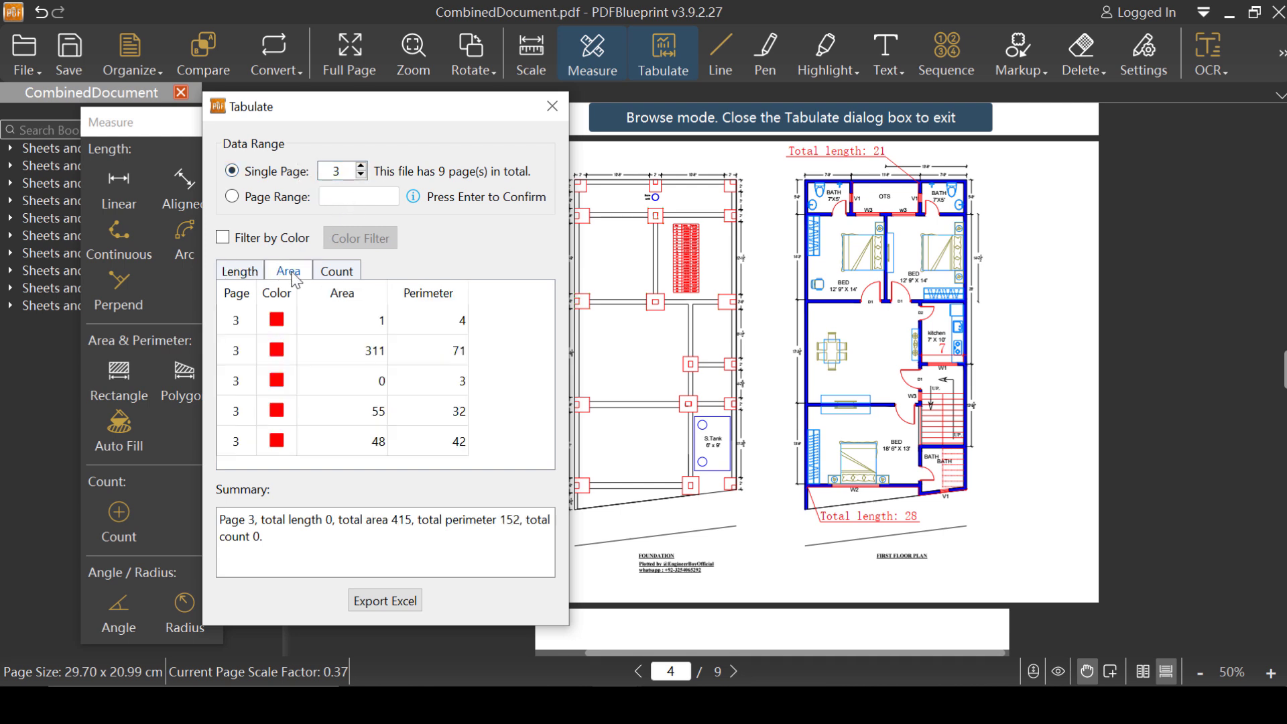
{"action": "left_click", "coordinate": [308, 324]}
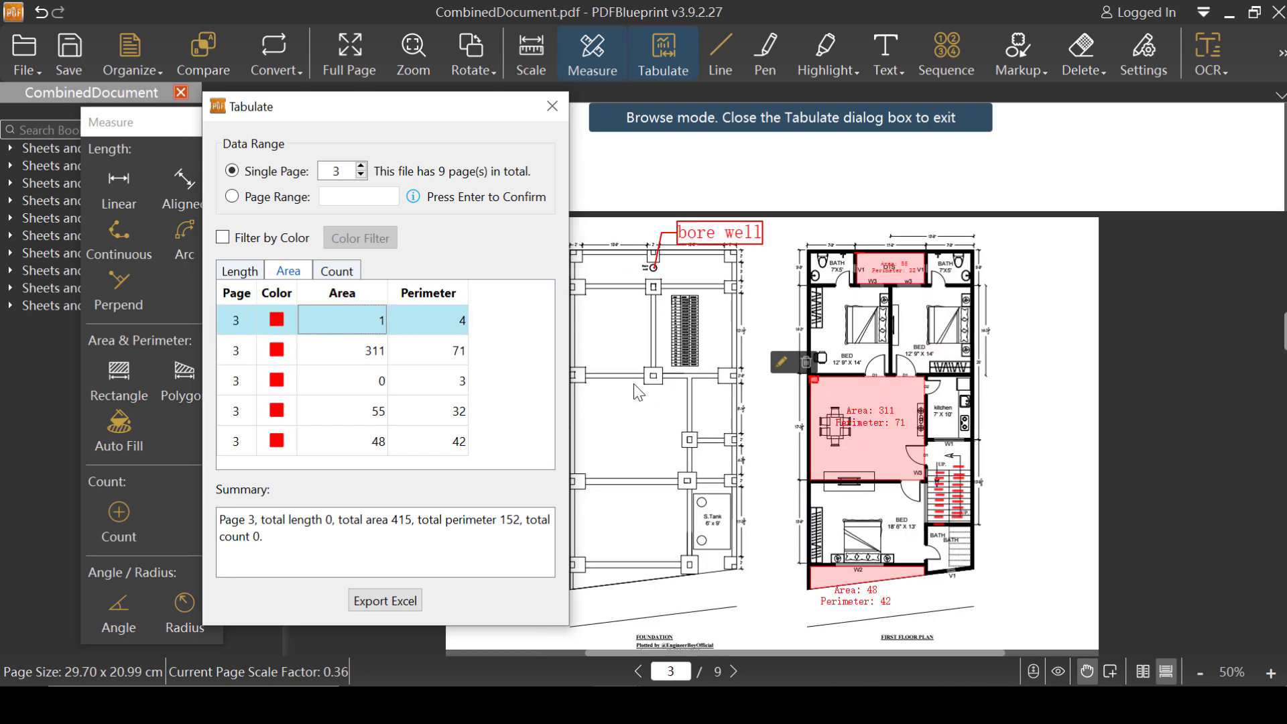
{"action": "left_click", "coordinate": [370, 356]}
{"action": "left_click", "coordinate": [345, 389]}
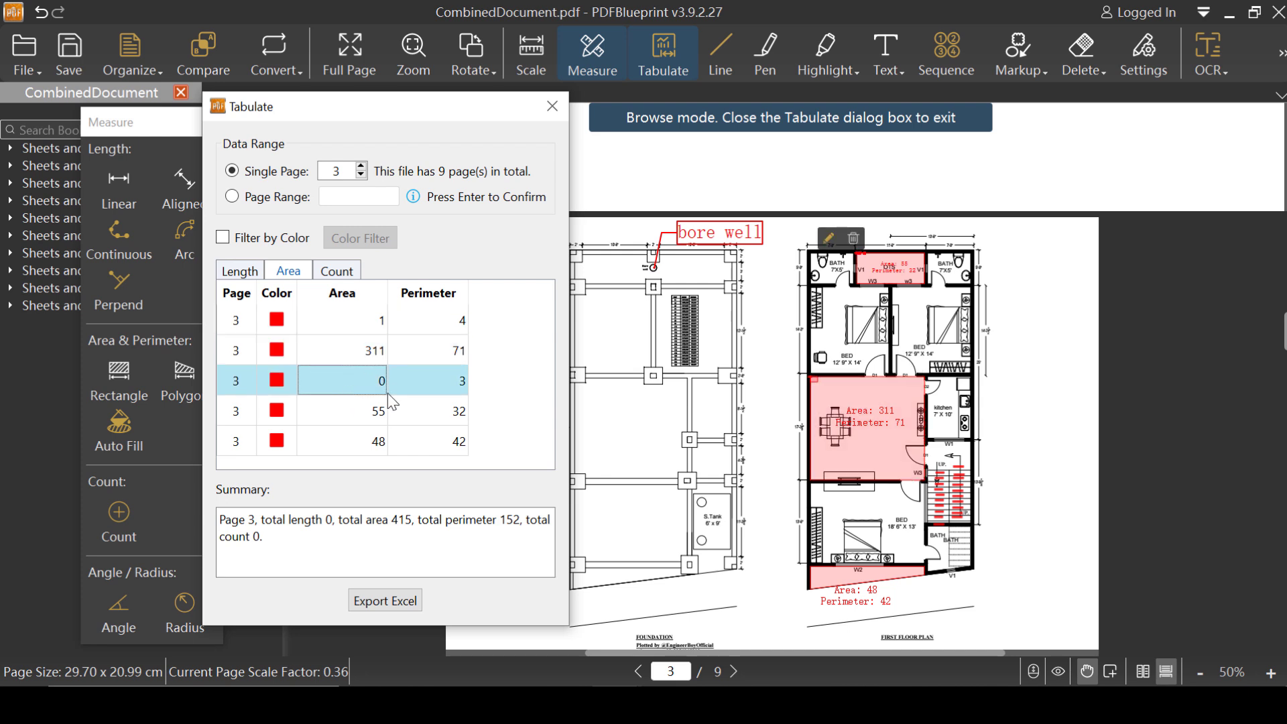
{"action": "left_click", "coordinate": [355, 414]}
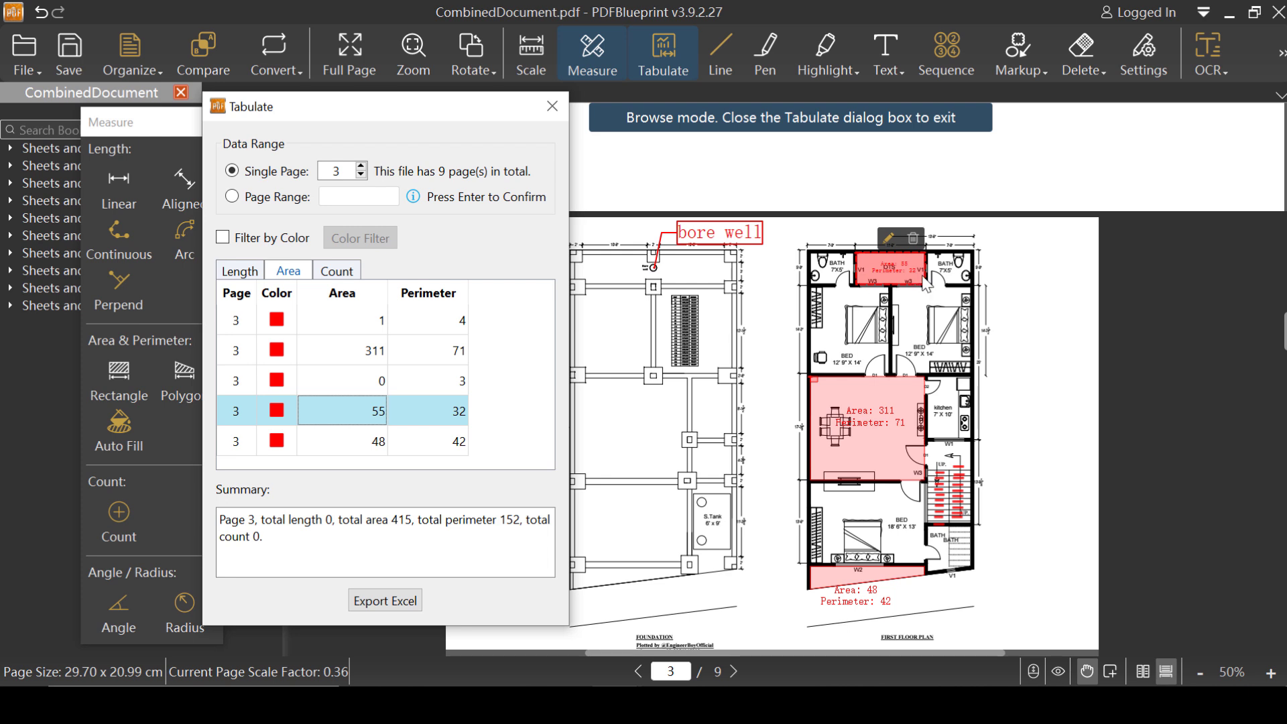
{"action": "left_click", "coordinate": [379, 447]}
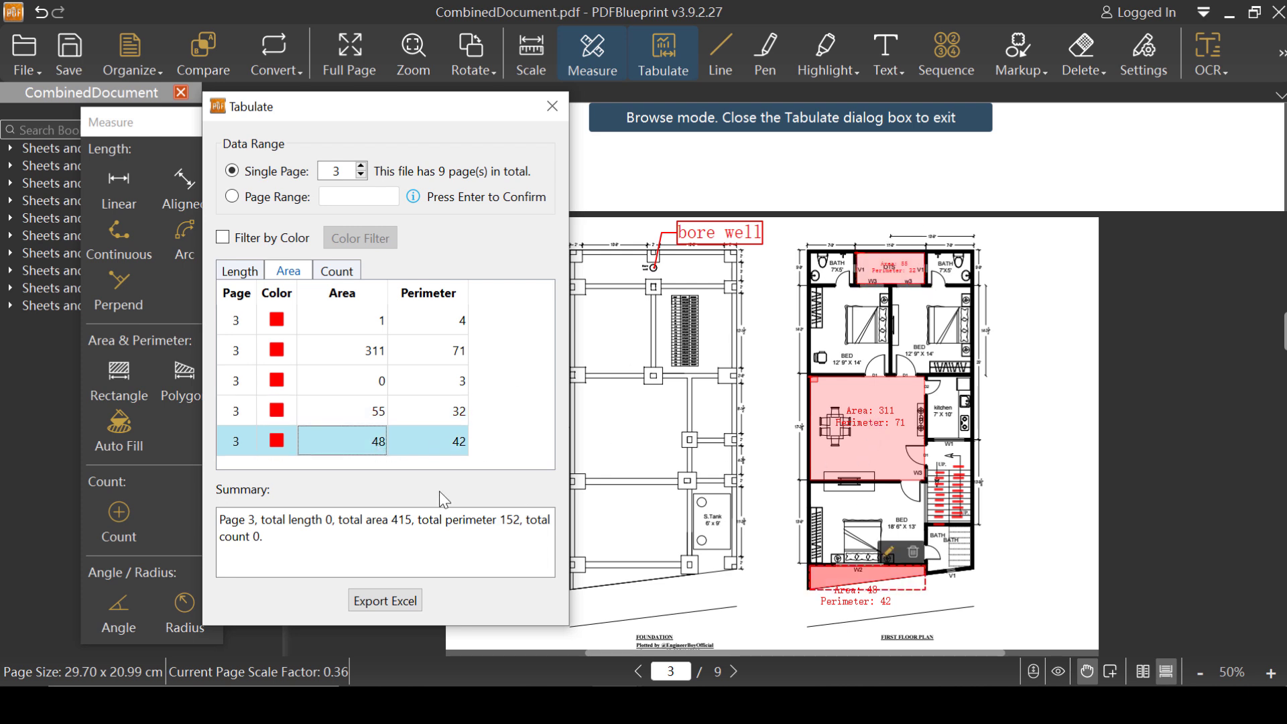
{"action": "triple_click", "coordinate": [325, 551]}
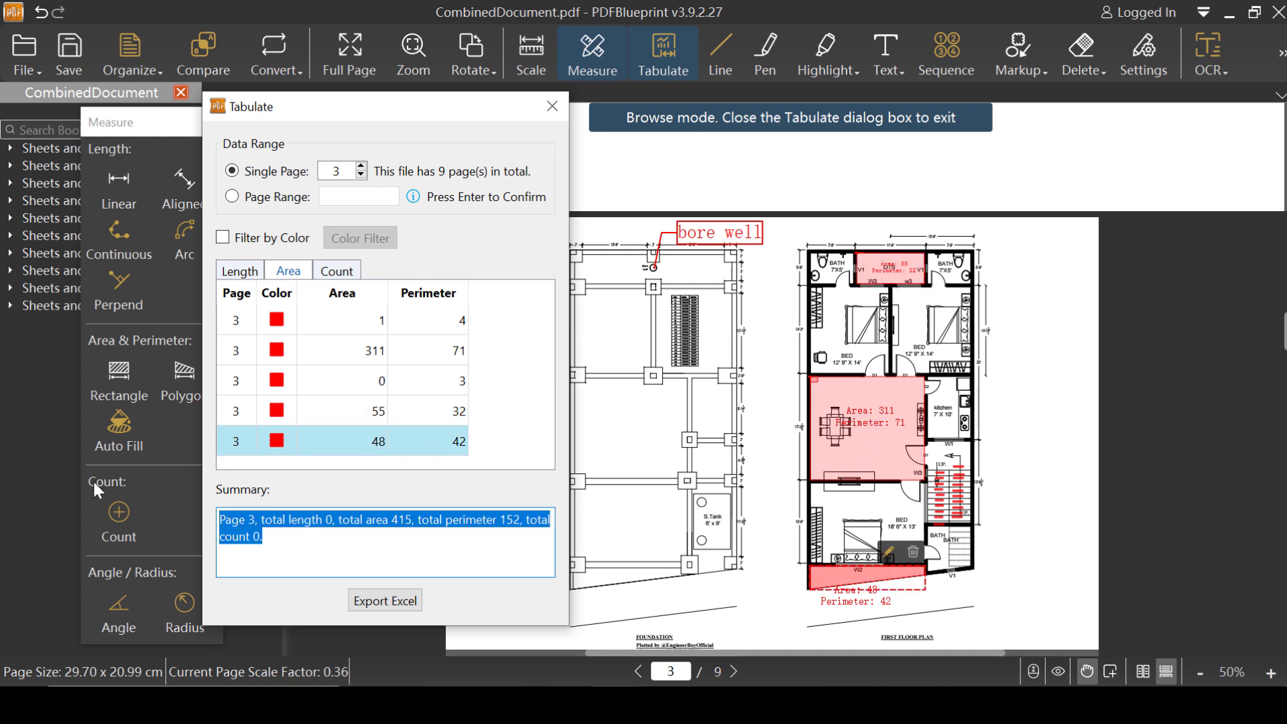
Switch the tabulation from a single page to the page range 1-5
{"action": "left_click", "coordinate": [333, 201]}
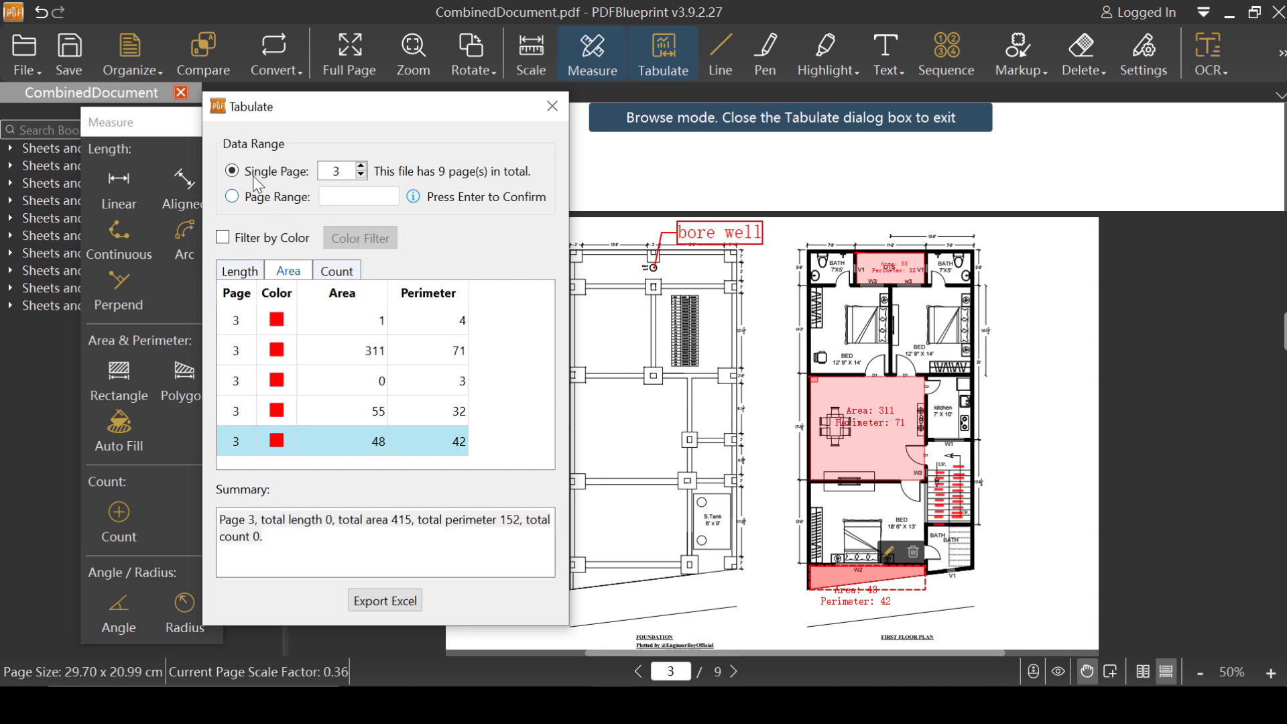
{"action": "left_click", "coordinate": [255, 203]}
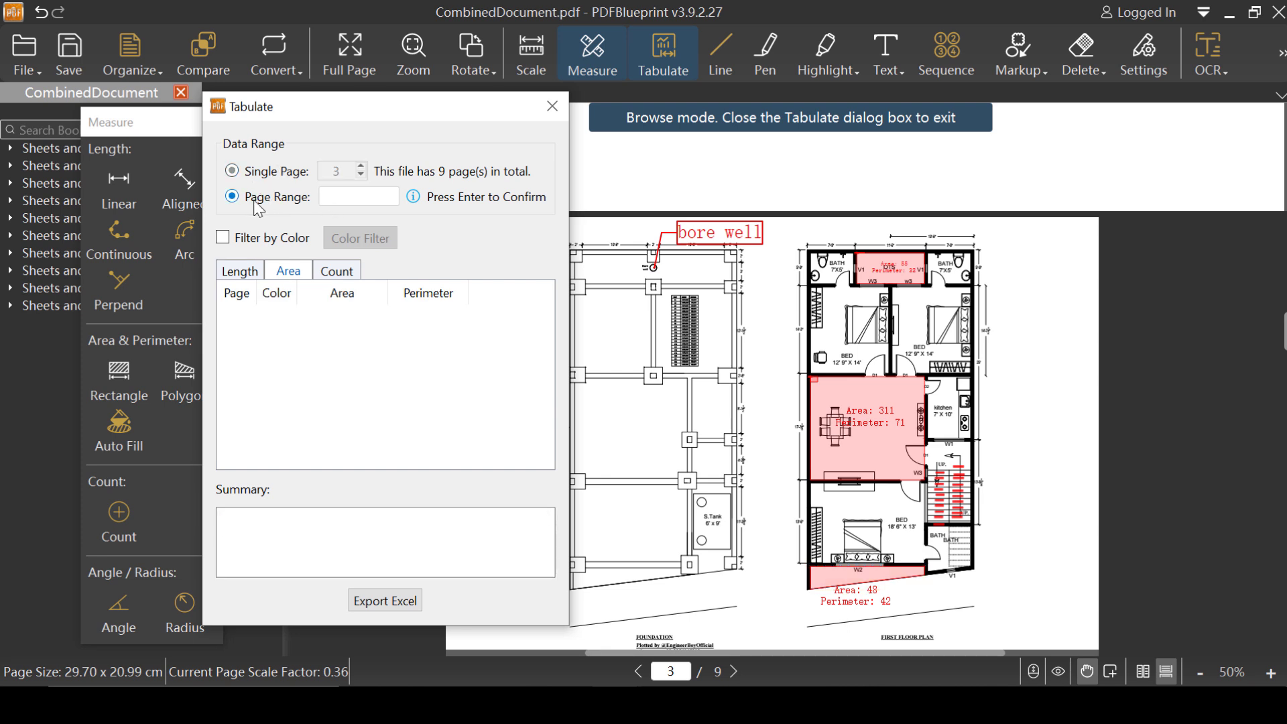
{"action": "left_click", "coordinate": [342, 200]}
{"action": "key", "text": "Return"}
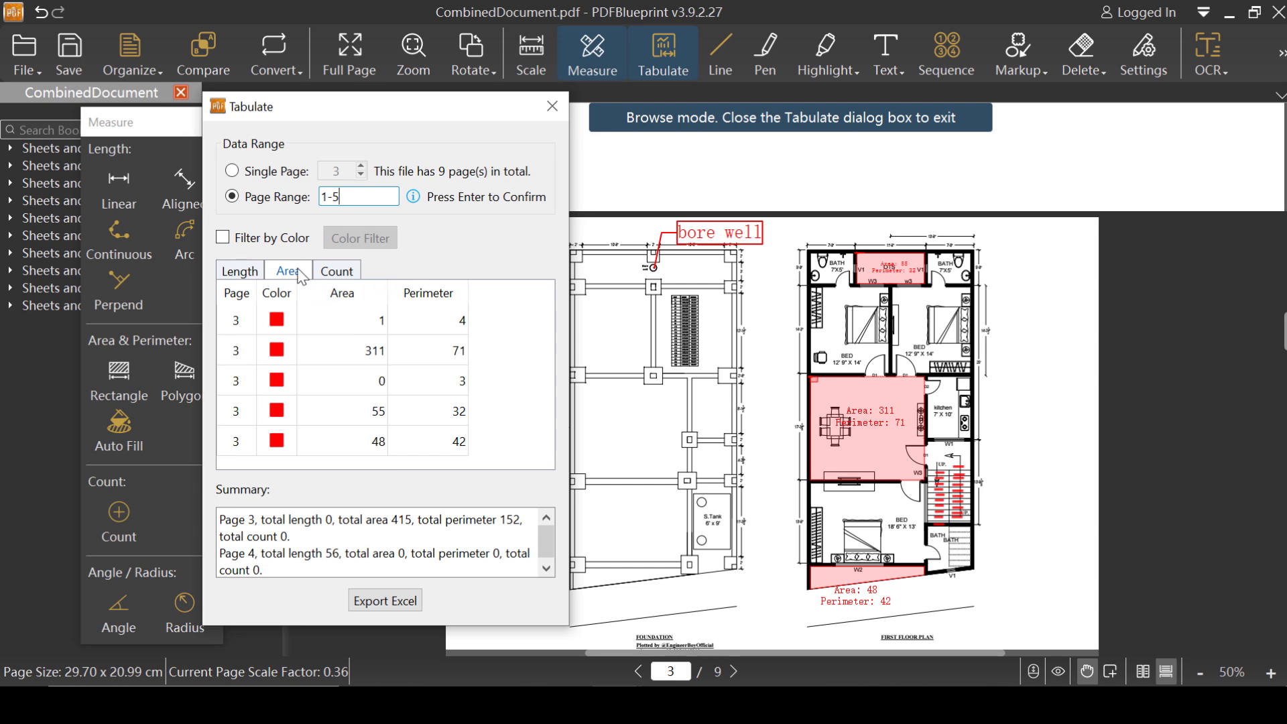
Compare the length and area lists for the page range and locate the first entry of each on the drawings
{"action": "left_click", "coordinate": [240, 274]}
{"action": "left_click", "coordinate": [288, 271]}
{"action": "left_click", "coordinate": [239, 273]}
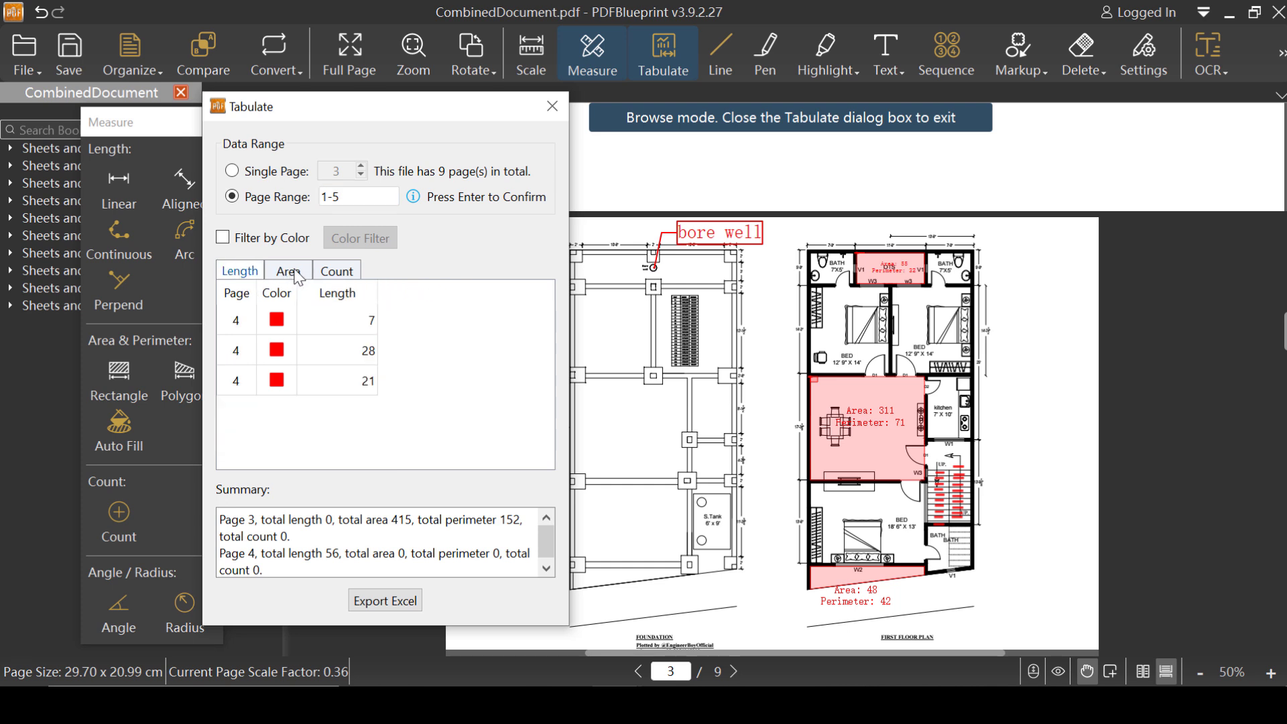
{"action": "left_click", "coordinate": [290, 272]}
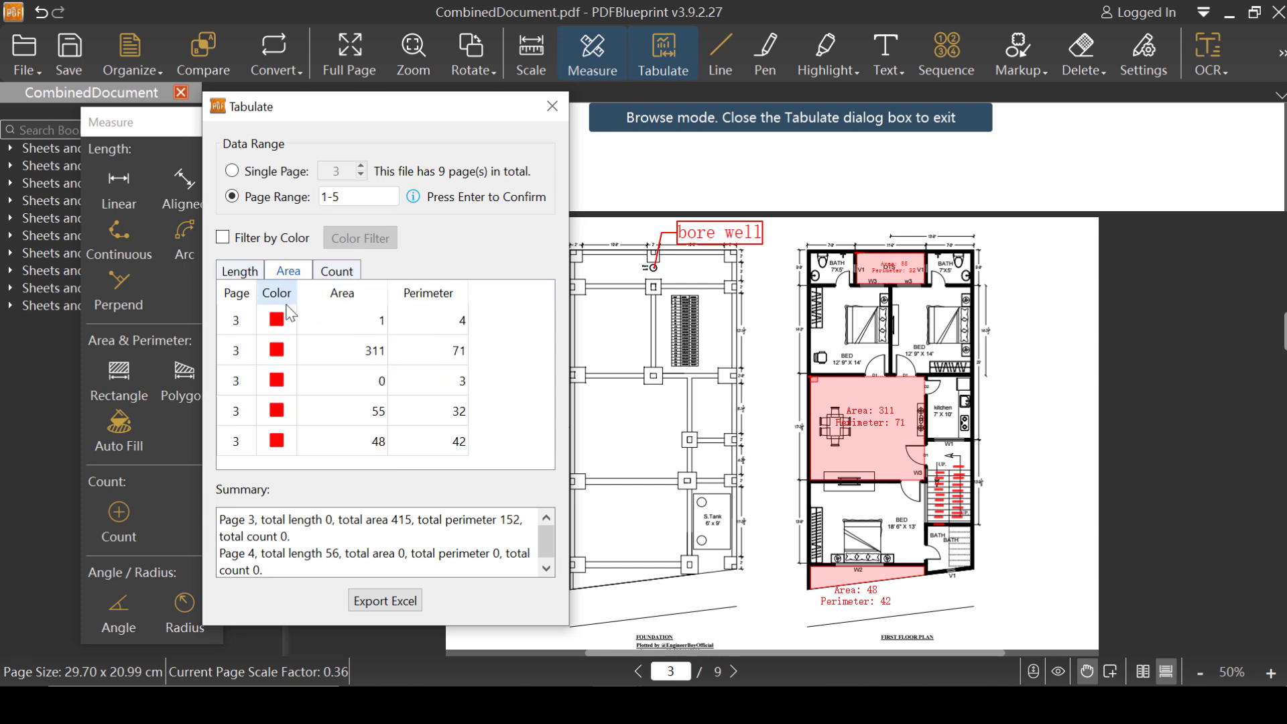
{"action": "left_click", "coordinate": [237, 322]}
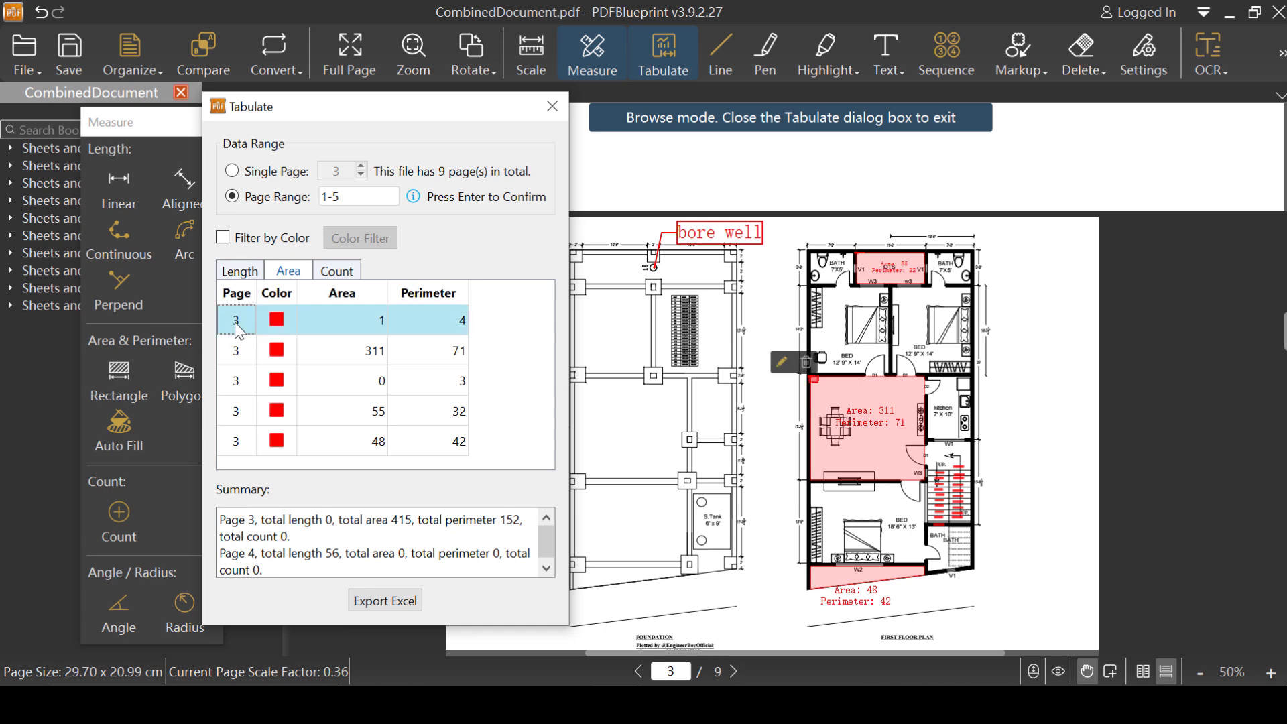
{"action": "left_click", "coordinate": [247, 274]}
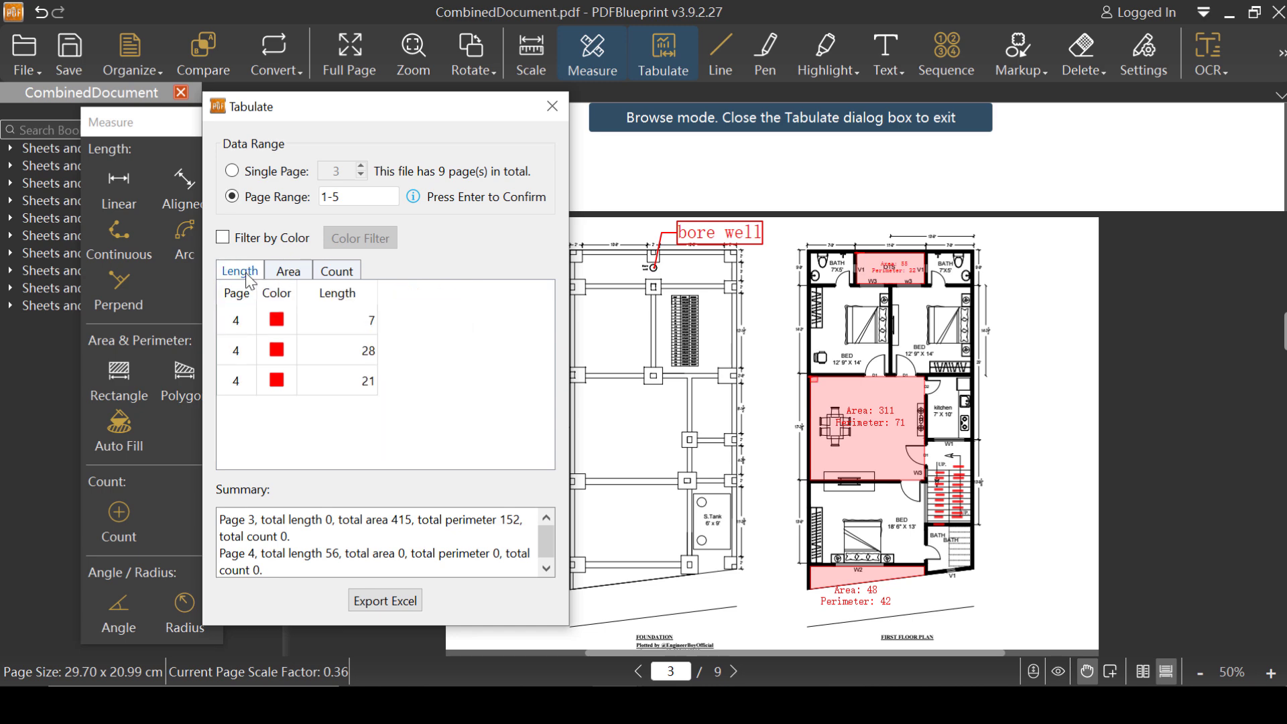
{"action": "left_click", "coordinate": [236, 321]}
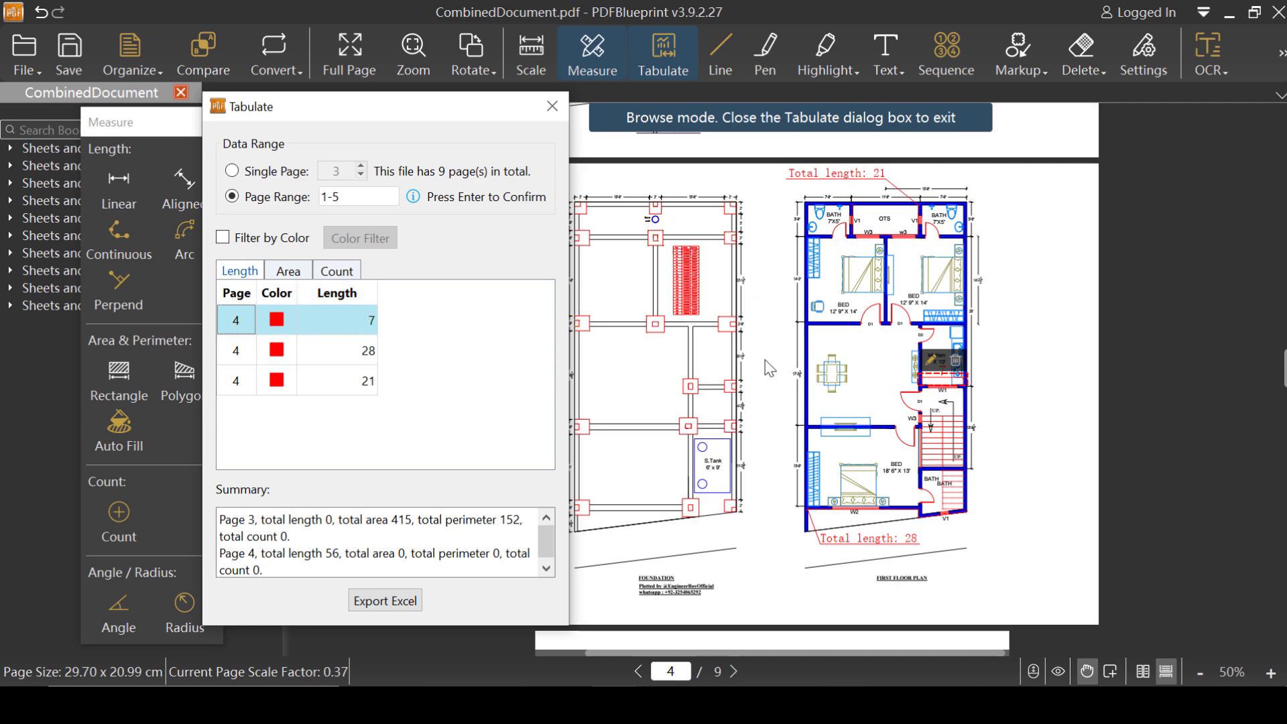
Extend the tabulated page range to 1-9
{"action": "left_click", "coordinate": [362, 199]}
{"action": "key", "text": "BackSpace"}
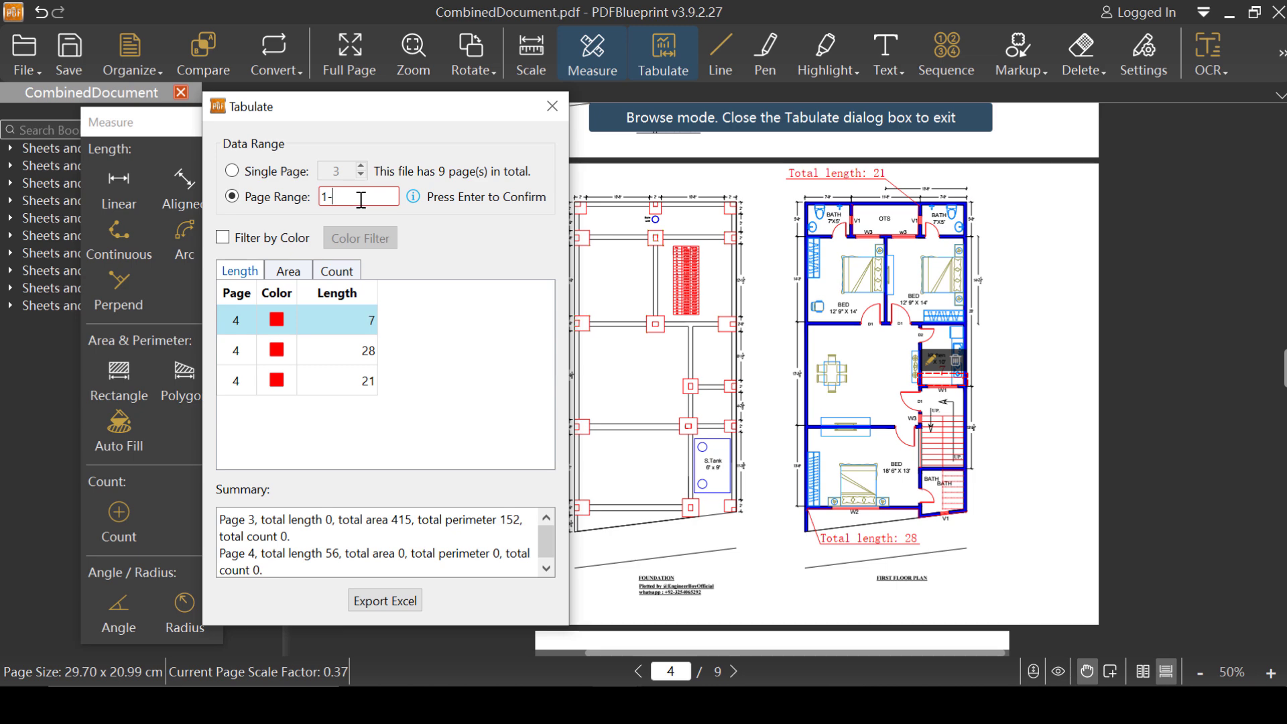
{"action": "type", "text": "9"}
{"action": "key", "text": "Return"}
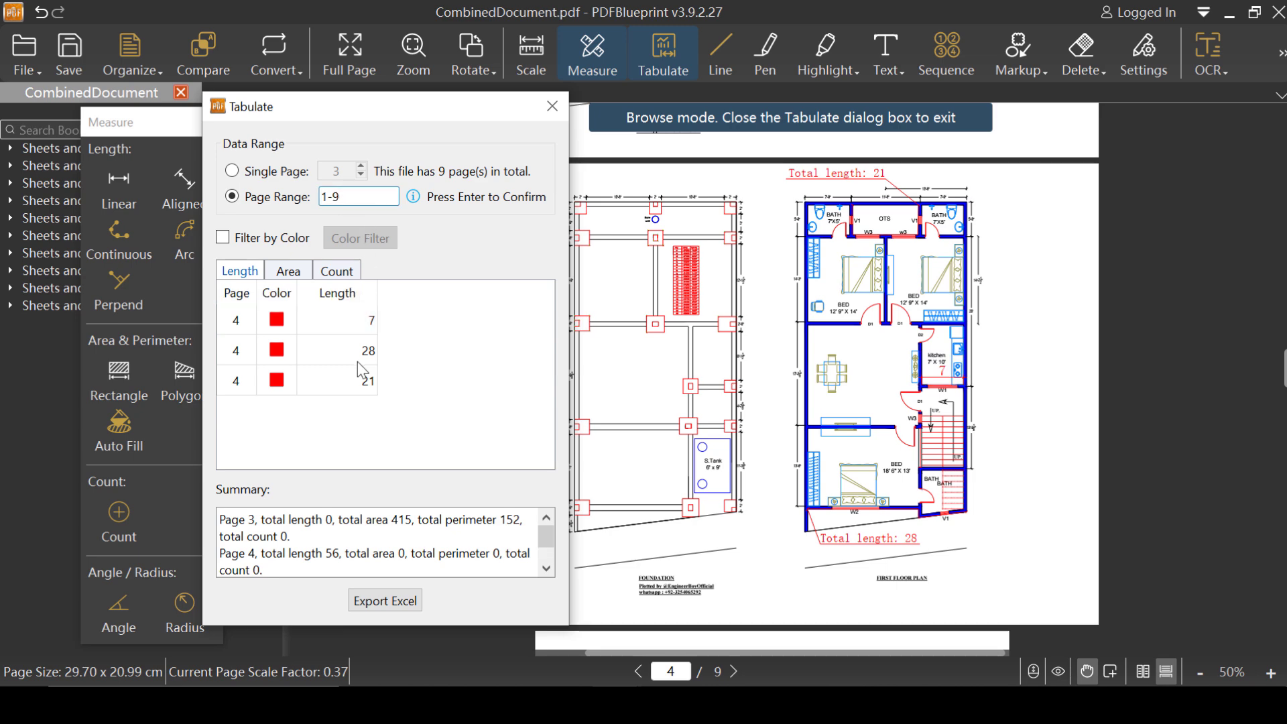
Export the tabulated measurements to a new Excel file, MeasurementData.xls, on the Desktop
{"action": "left_click", "coordinate": [385, 602]}
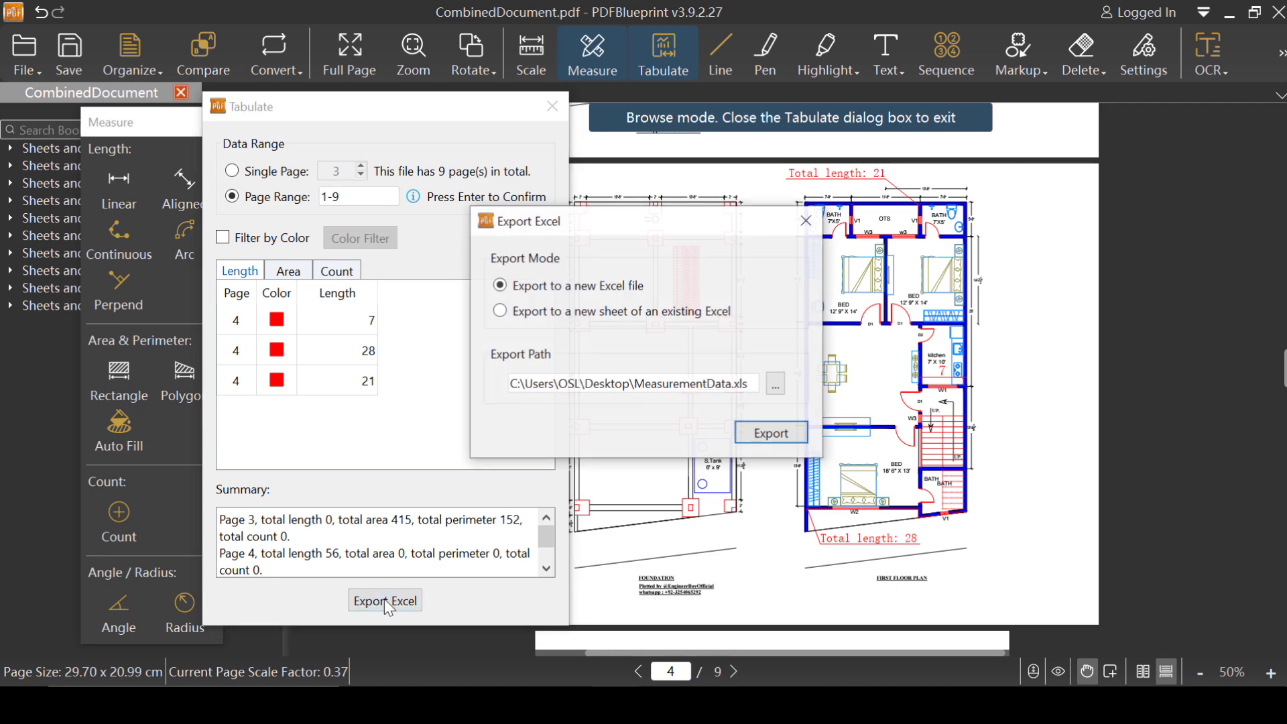
{"action": "left_click_drag", "start_coordinate": [545, 223], "coordinate": [462, 205]}
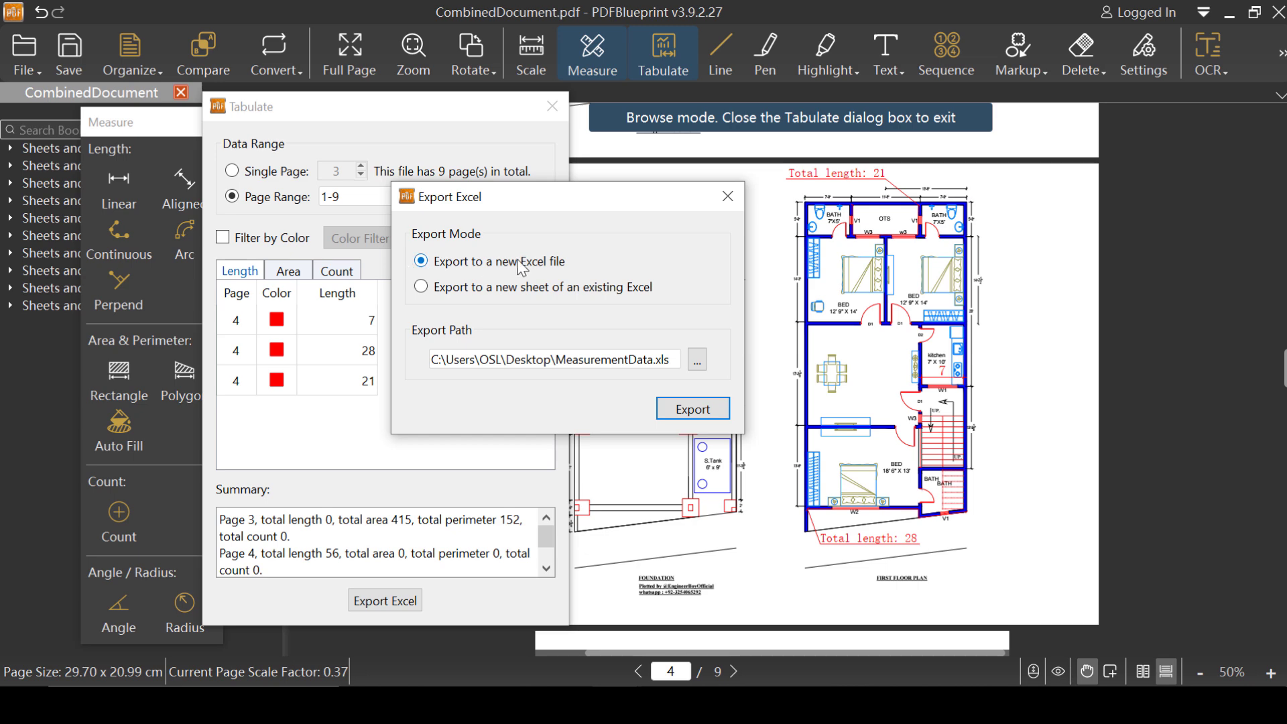
{"action": "left_click", "coordinate": [697, 360]}
{"action": "left_click", "coordinate": [484, 462]}
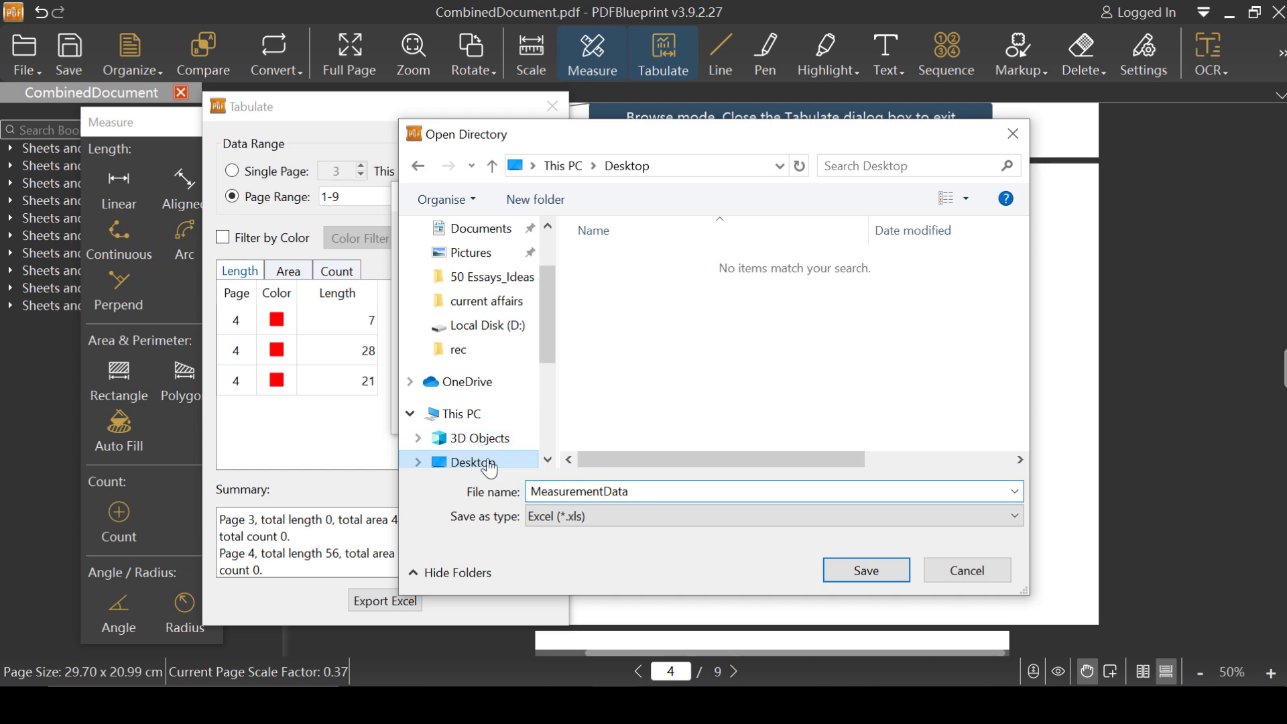
{"action": "left_click", "coordinate": [881, 569]}
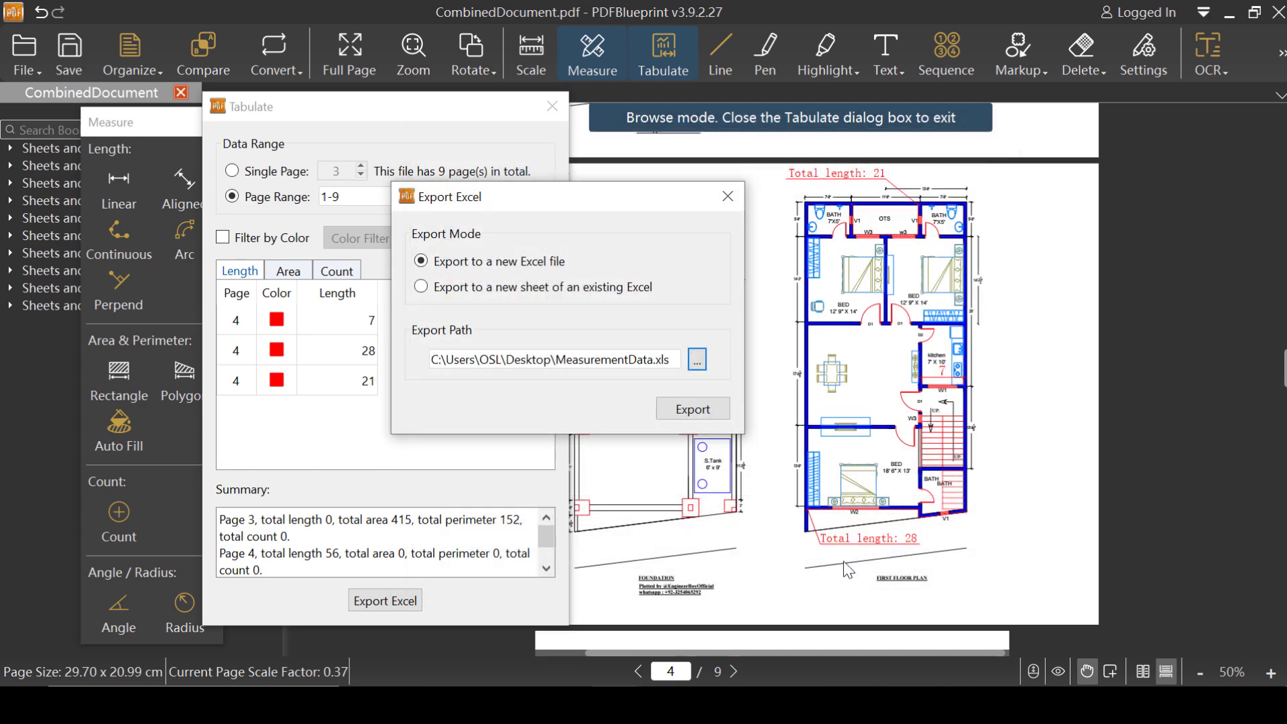
{"action": "left_click", "coordinate": [685, 409]}
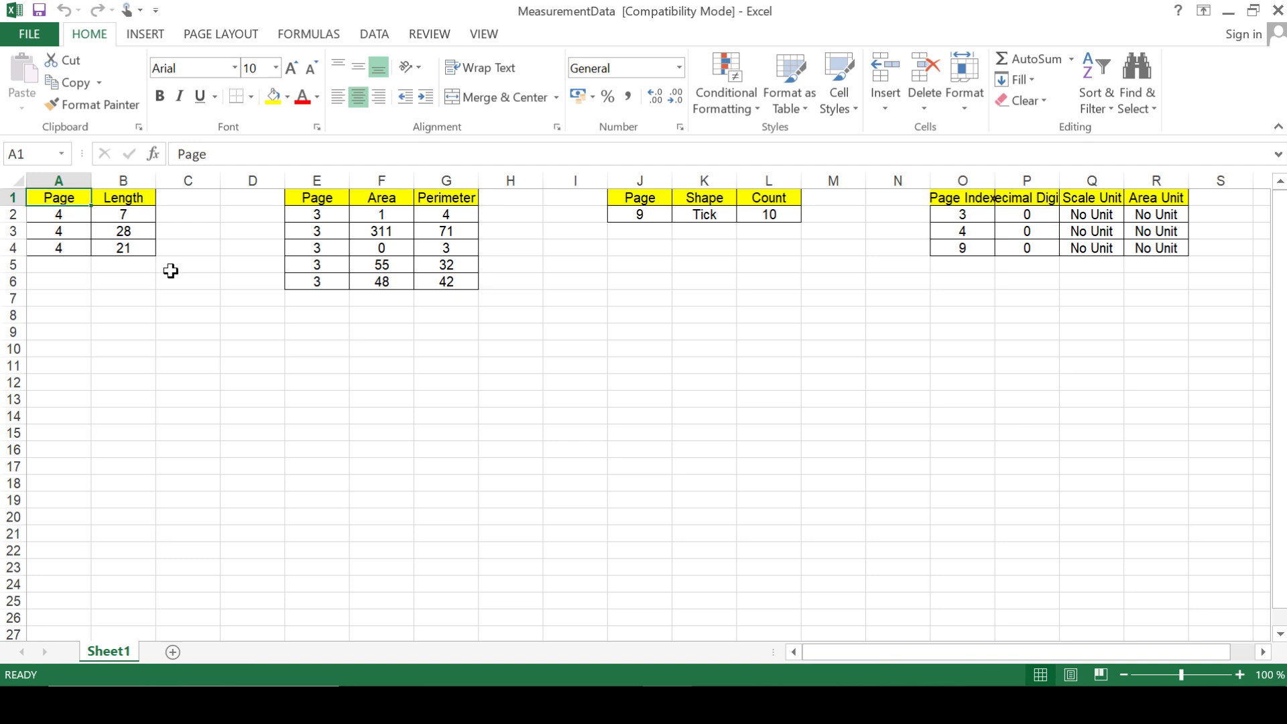
Examine the Page and Length columns of the exported Excel sheet and undo the accidental move of the Length header
{"action": "left_click", "coordinate": [123, 196]}
{"action": "left_click", "coordinate": [60, 197]}
{"action": "left_click", "coordinate": [56, 214]}
{"action": "left_click", "coordinate": [119, 200]}
{"action": "left_click_drag", "start_coordinate": [122, 205], "coordinate": [135, 275]}
{"action": "key", "text": "ctrl+z"}
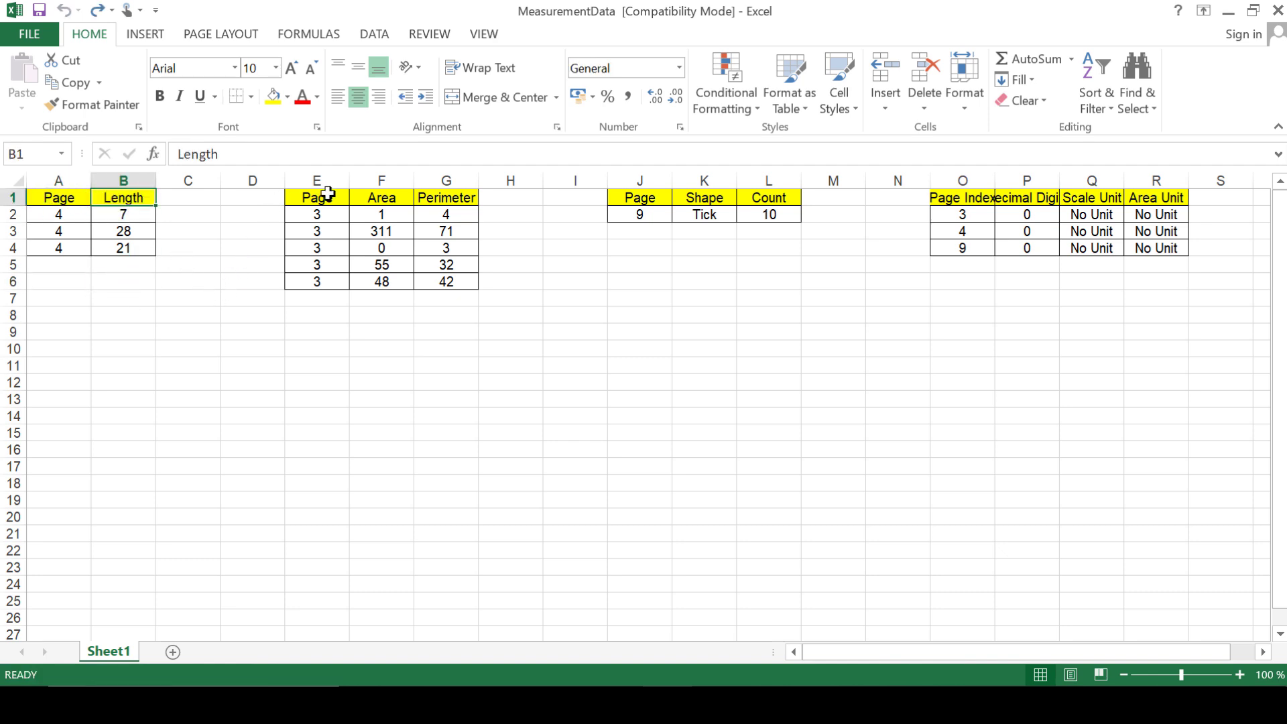
Examine the area and perimeter table and the shape count table in the exported sheet
{"action": "left_click_drag", "start_coordinate": [323, 219], "coordinate": [323, 231]}
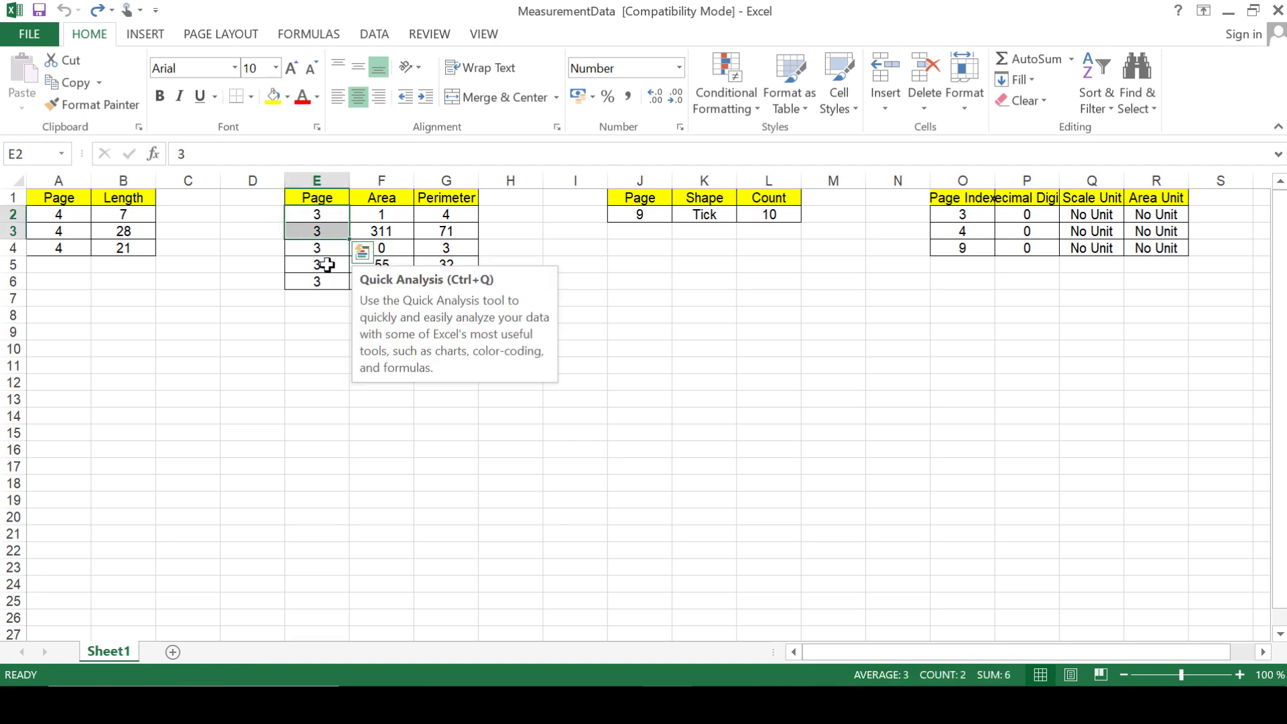
{"action": "left_click", "coordinate": [379, 215]}
{"action": "left_click", "coordinate": [419, 268]}
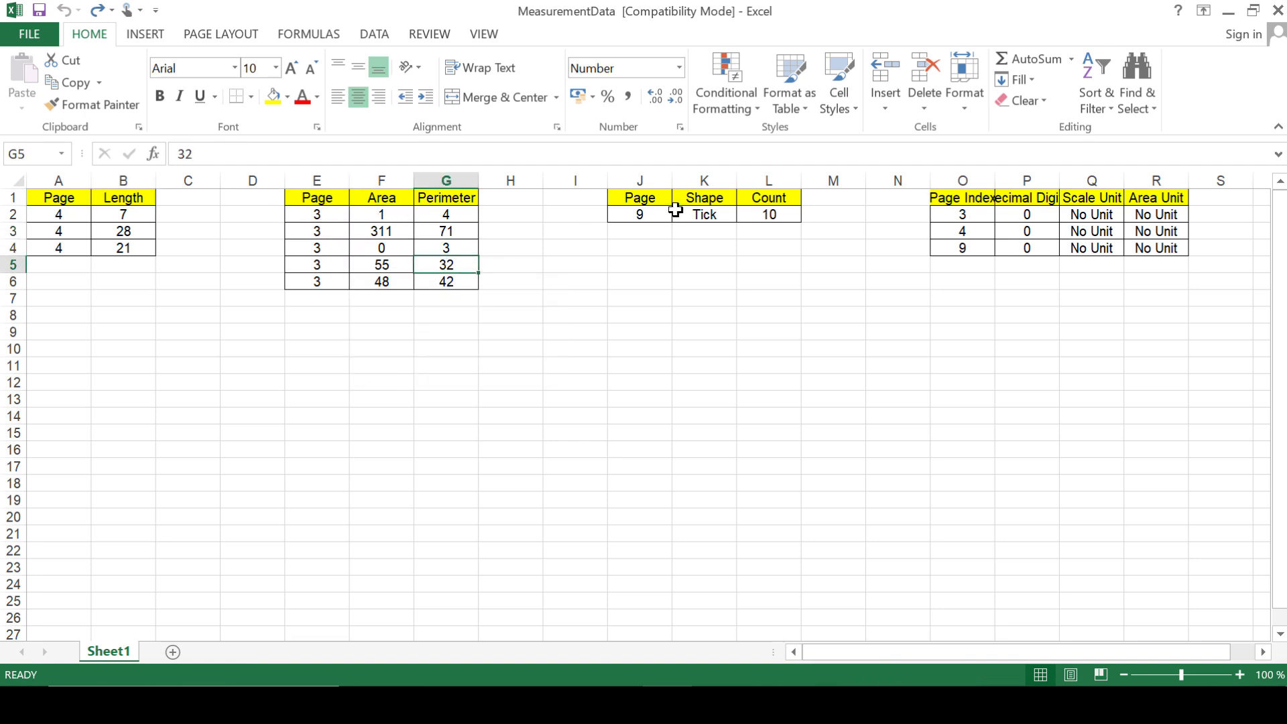
{"action": "left_click", "coordinate": [653, 200]}
{"action": "left_click", "coordinate": [701, 212]}
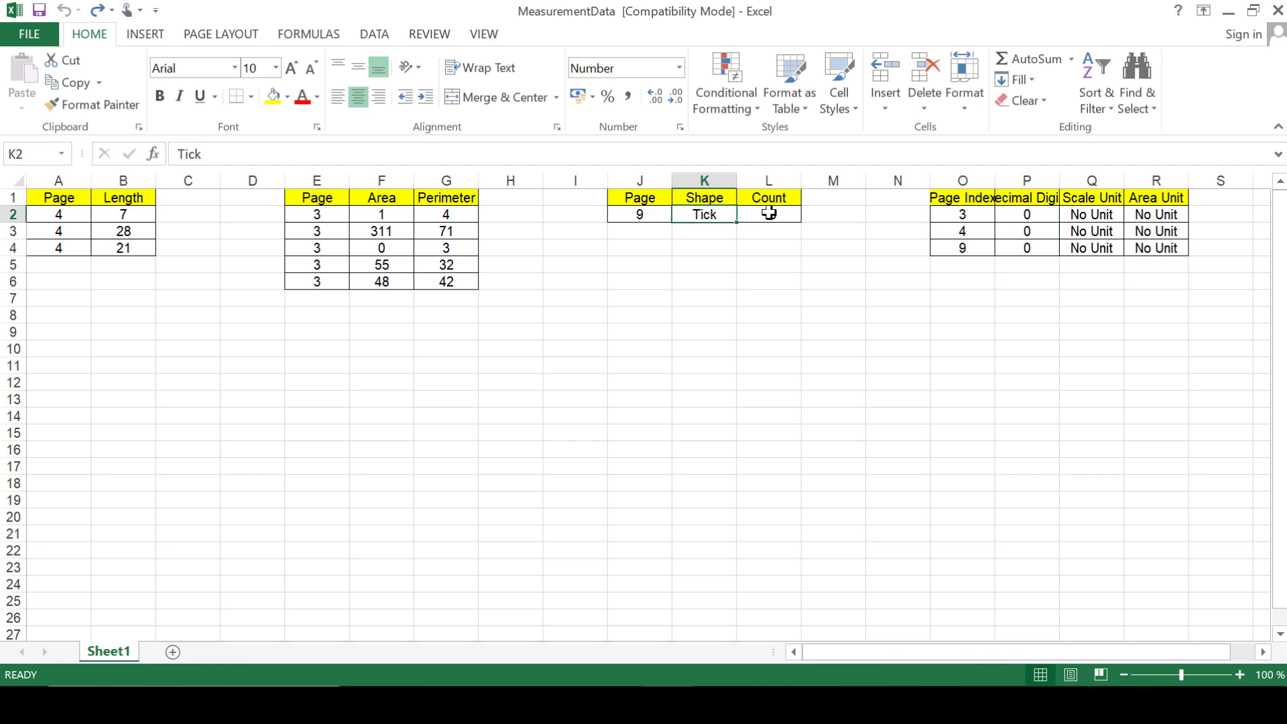
{"action": "left_click", "coordinate": [768, 215]}
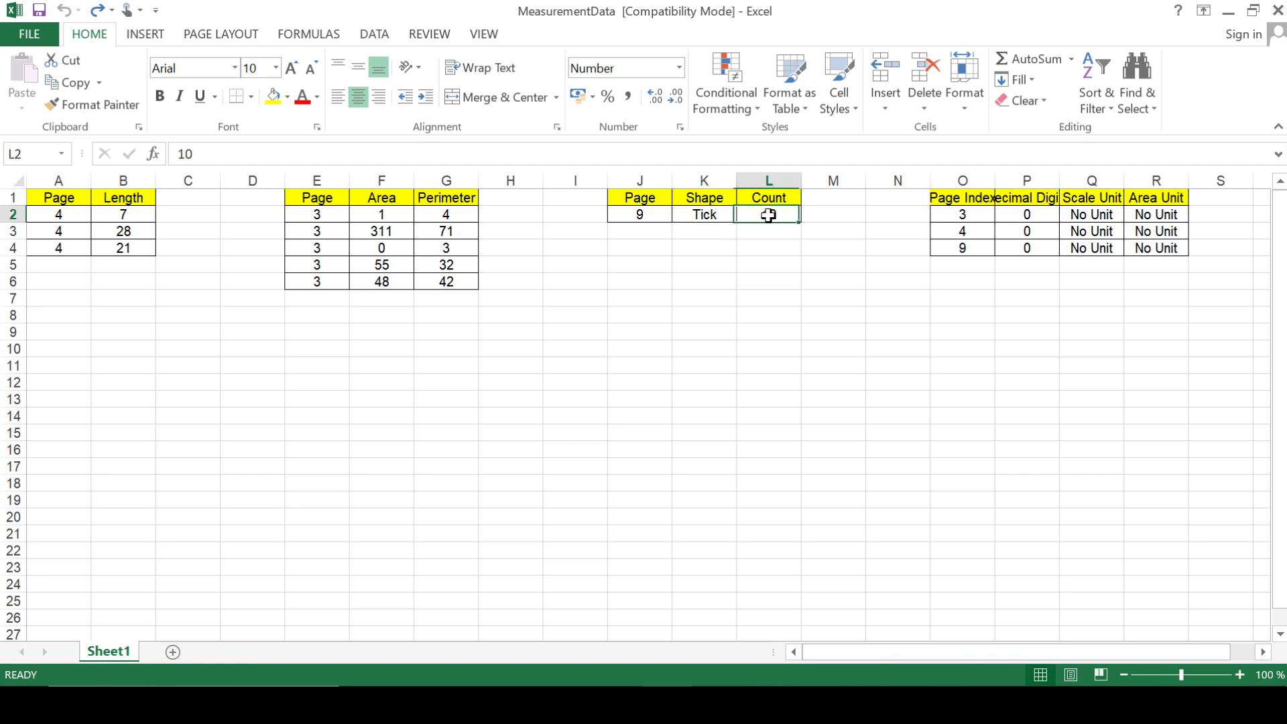
Examine the page index table with its decimal digits, scale units and area units for each page
{"action": "left_click", "coordinate": [967, 216]}
{"action": "left_click", "coordinate": [973, 235]}
{"action": "left_click", "coordinate": [972, 252]}
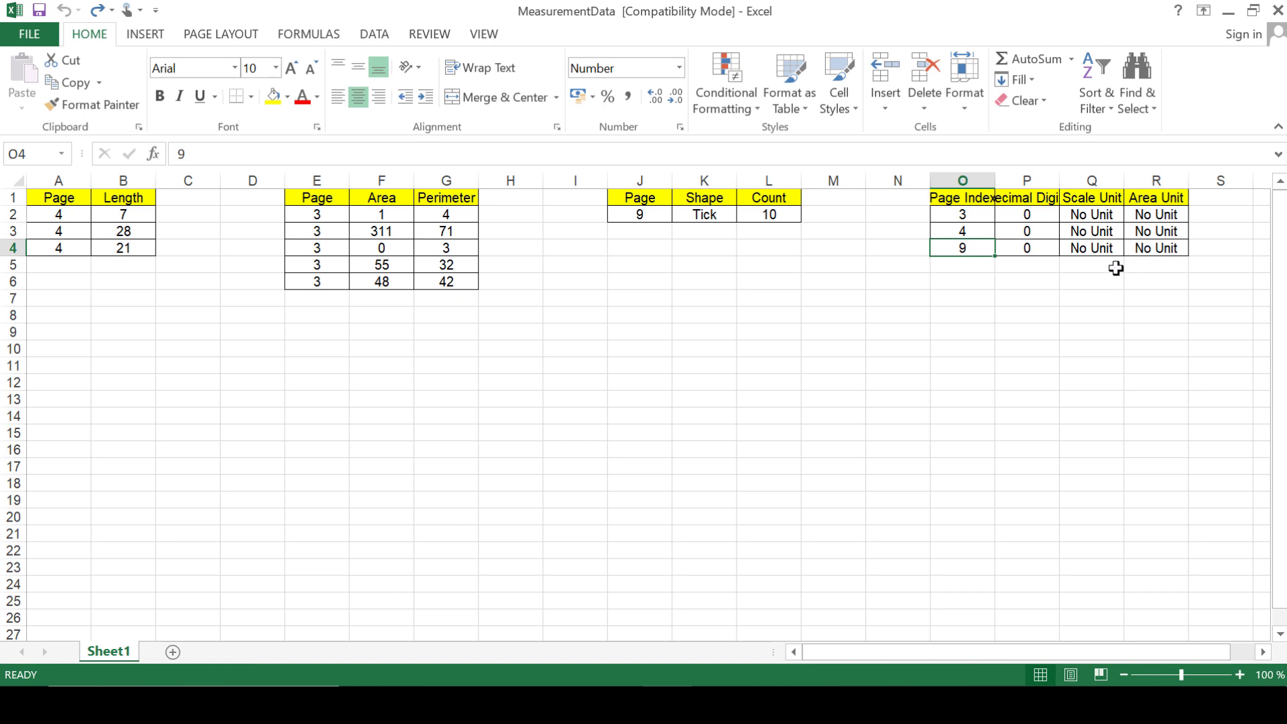
Look over the whole exported sheet and select the range A1:S15 covering all its measurement tables
{"action": "scroll", "coordinate": [811, 351], "scroll_direction": "down", "scroll_amount": 1}
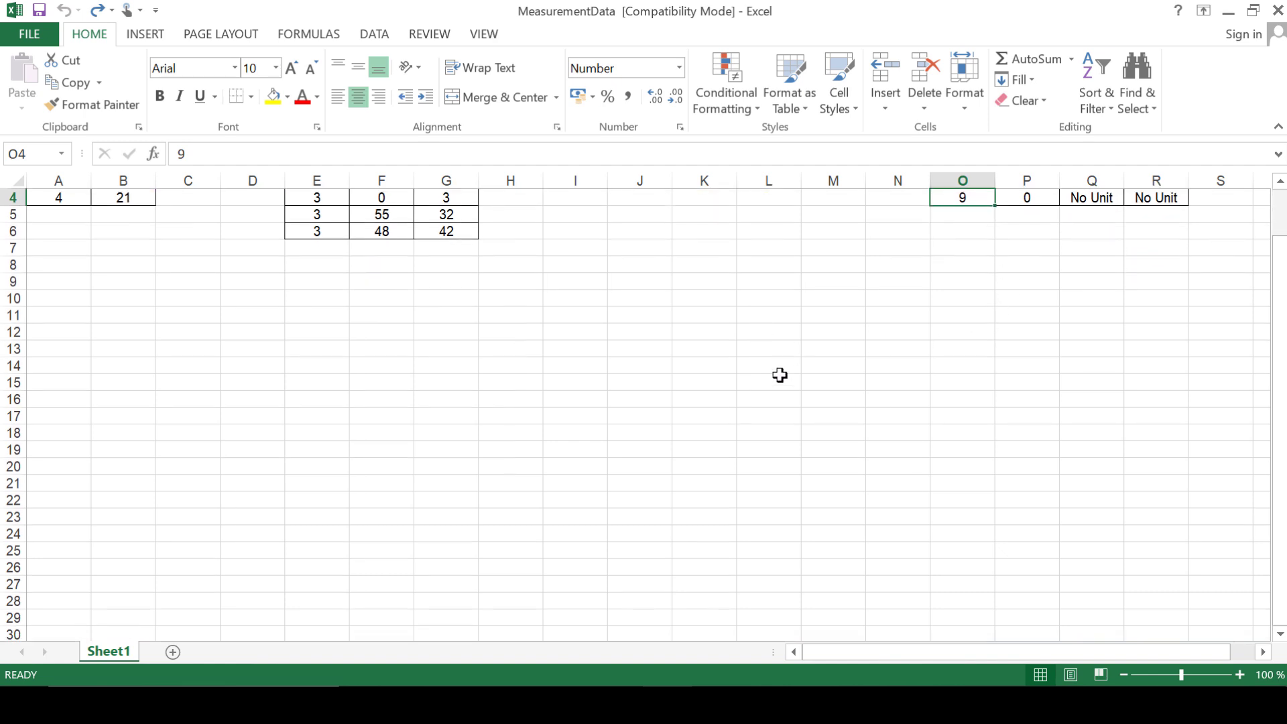
{"action": "scroll", "coordinate": [779, 375], "scroll_direction": "up", "scroll_amount": 1}
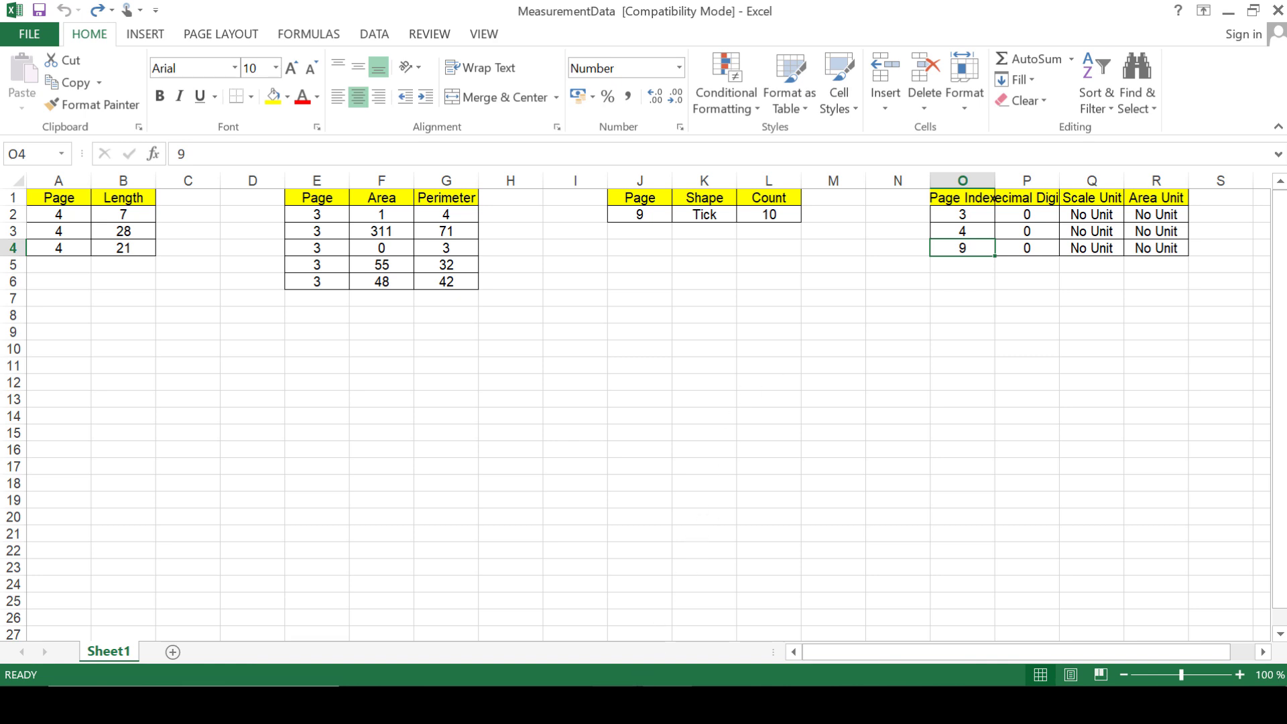
{"action": "mouse_move", "coordinate": [616, 704]}
{"action": "left_click_drag", "start_coordinate": [1209, 429], "coordinate": [14, 193]}
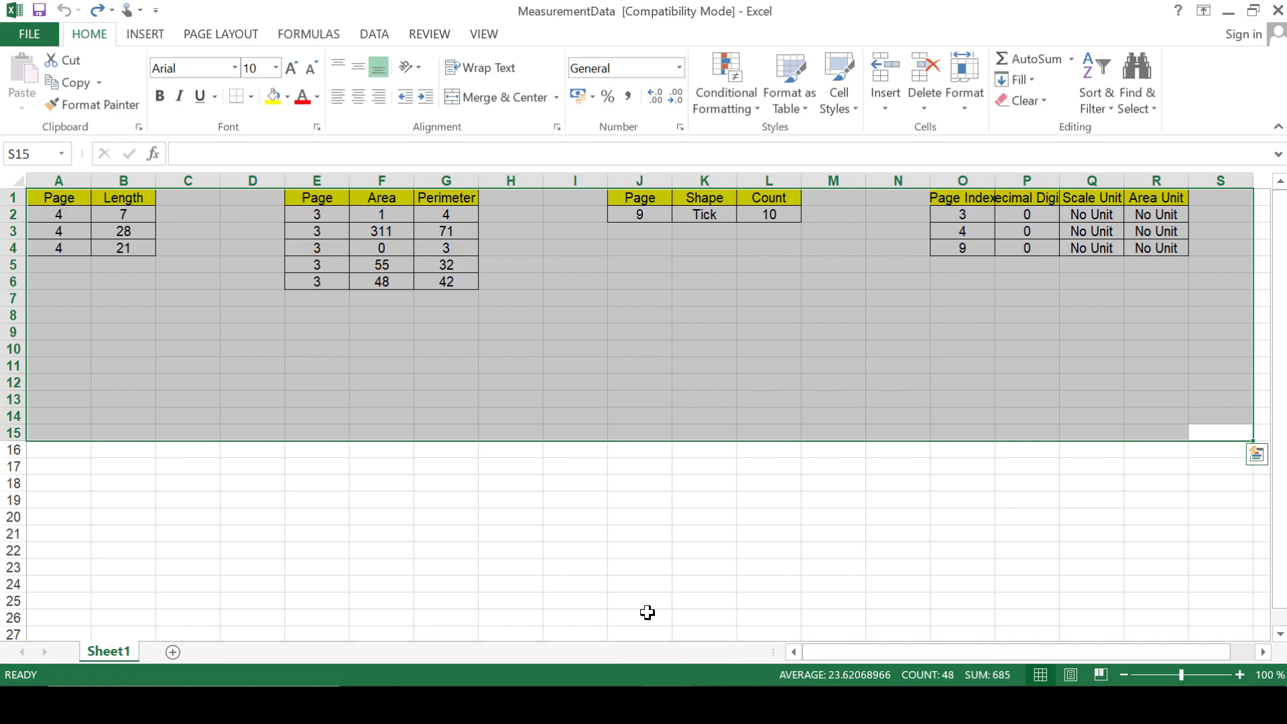
Minimize the exported sheet to return to PDFBlueprint and close the Excel export, Tabulate and Measure windows
{"action": "left_click", "coordinate": [1229, 12]}
{"action": "left_click", "coordinate": [728, 196]}
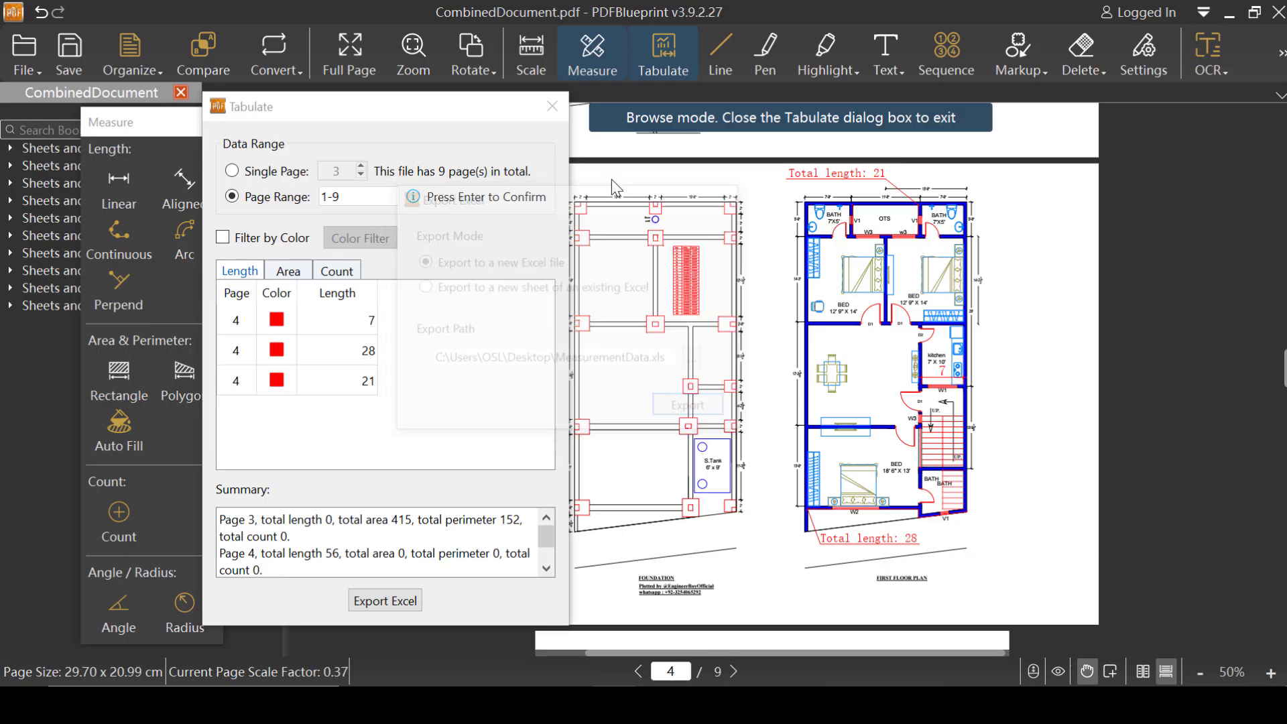
{"action": "left_click", "coordinate": [556, 106]}
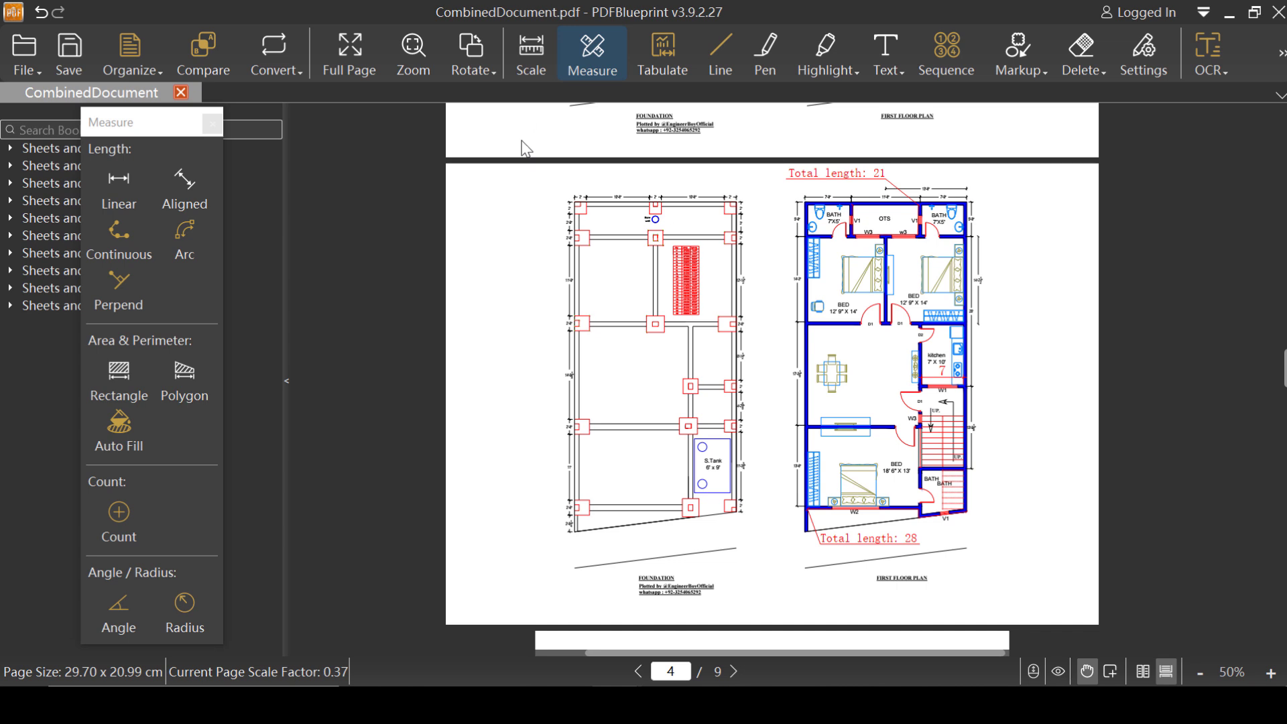
{"action": "left_click", "coordinate": [212, 125]}
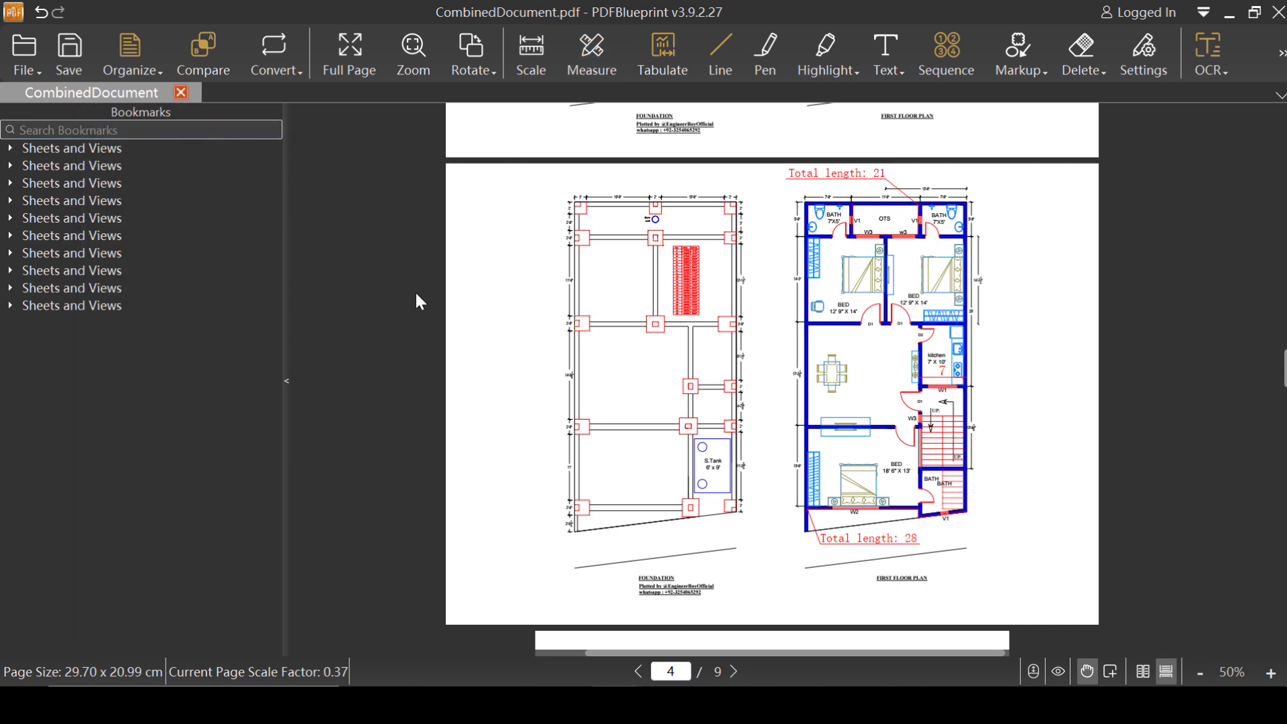